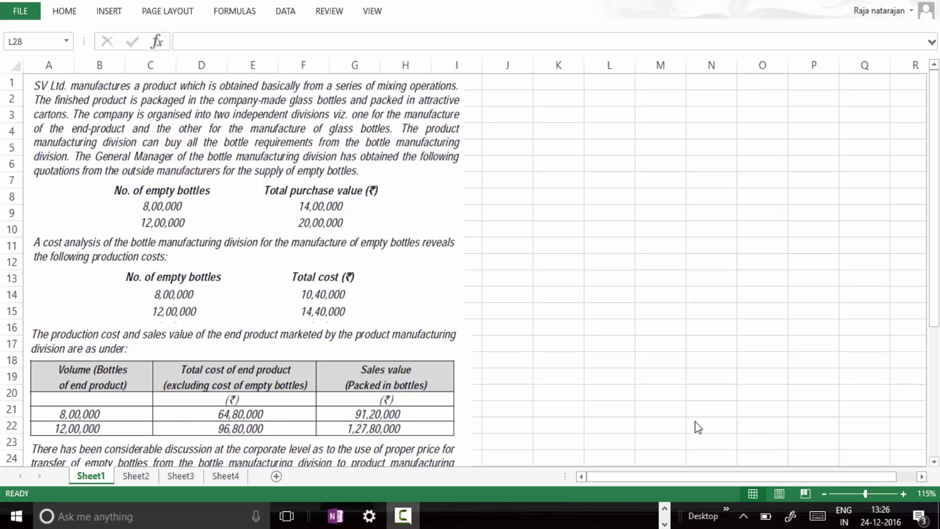
Step: Read the SV Ltd. transfer pricing problem on Sheet1, including the bottle quotations, production costs and profitability requirements
scroll(908, 457, down, 2)
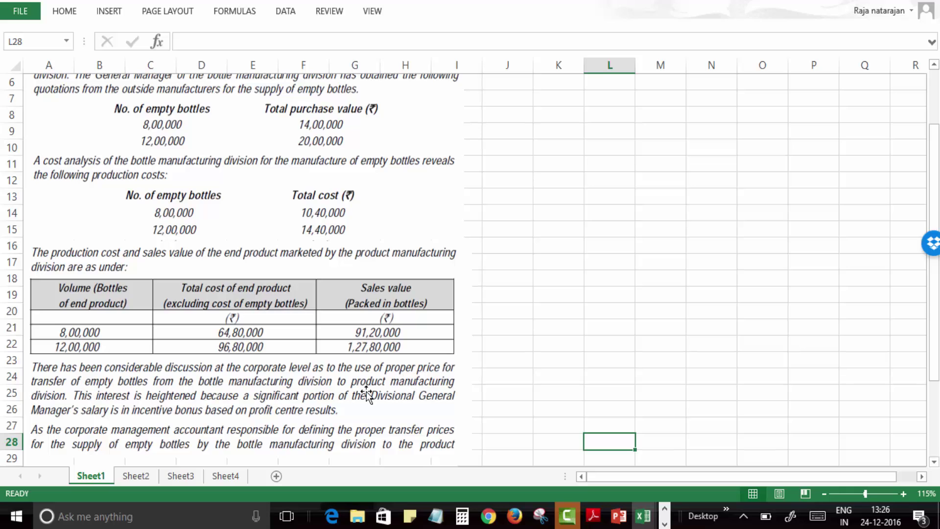
click(552, 376)
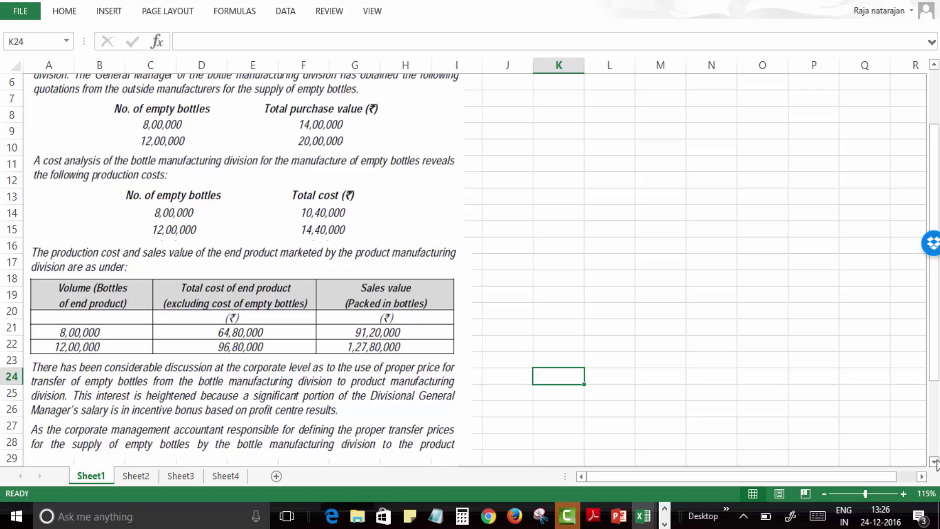
scroll(936, 463, down, 3)
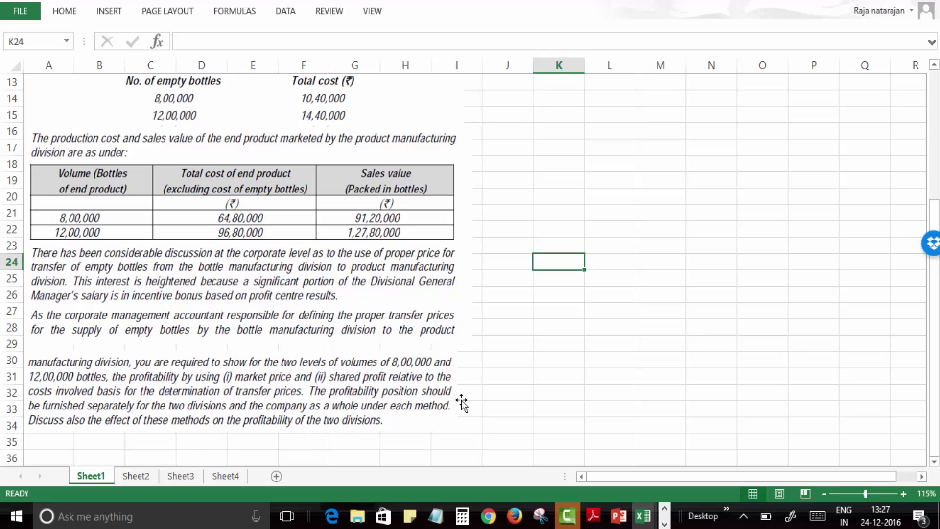
scroll(499, 351, up, 4)
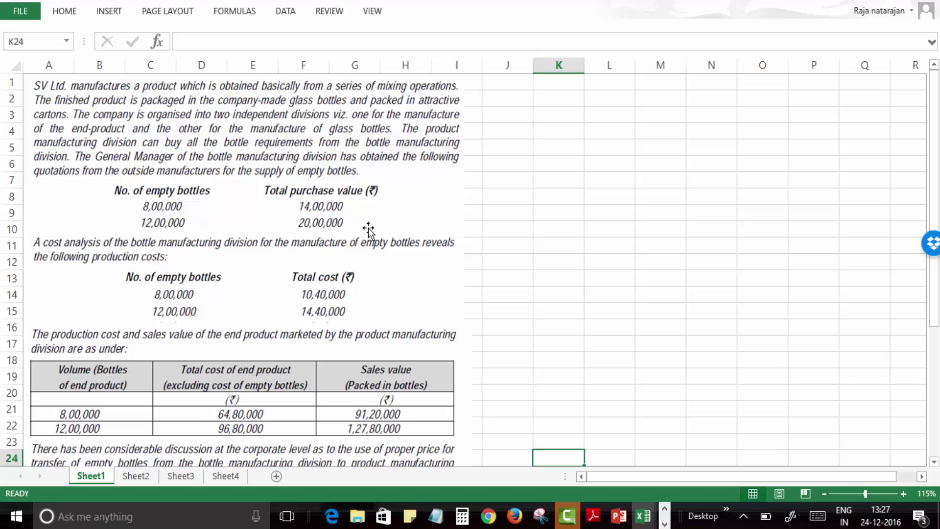
scroll(369, 229, down, 1)
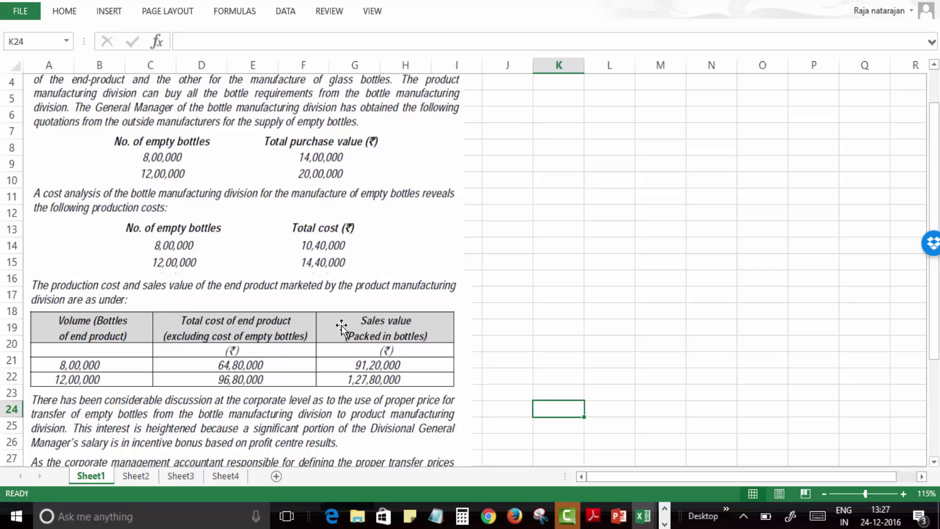
scroll(342, 323, down, 1)
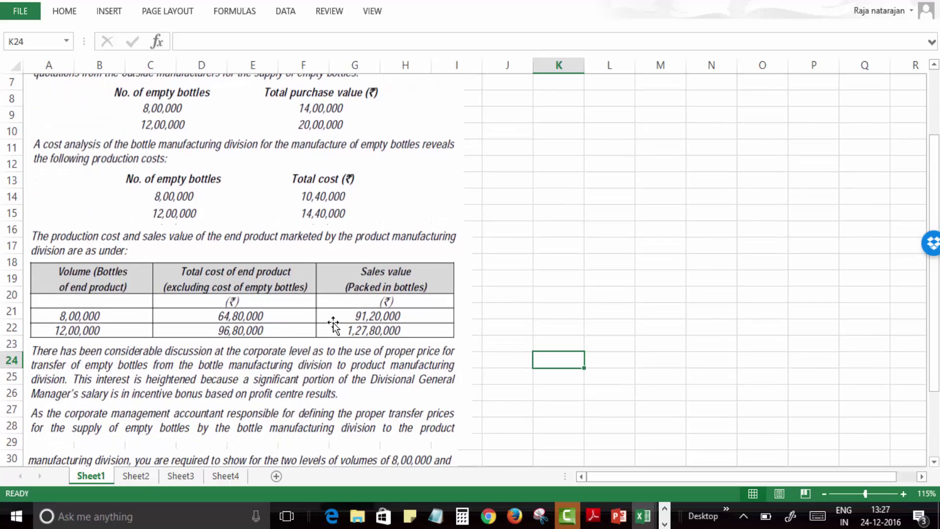
Step: Review the profitability statement's title and bottle volumes on Sheet2, and check them against the problem on Sheet1
click(143, 478)
drag(200, 118, 695, 118)
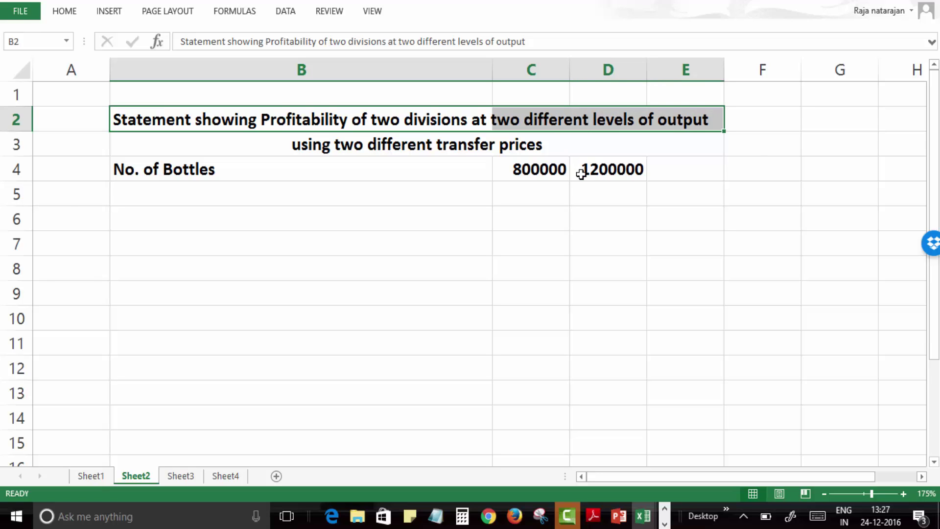
drag(529, 170, 613, 170)
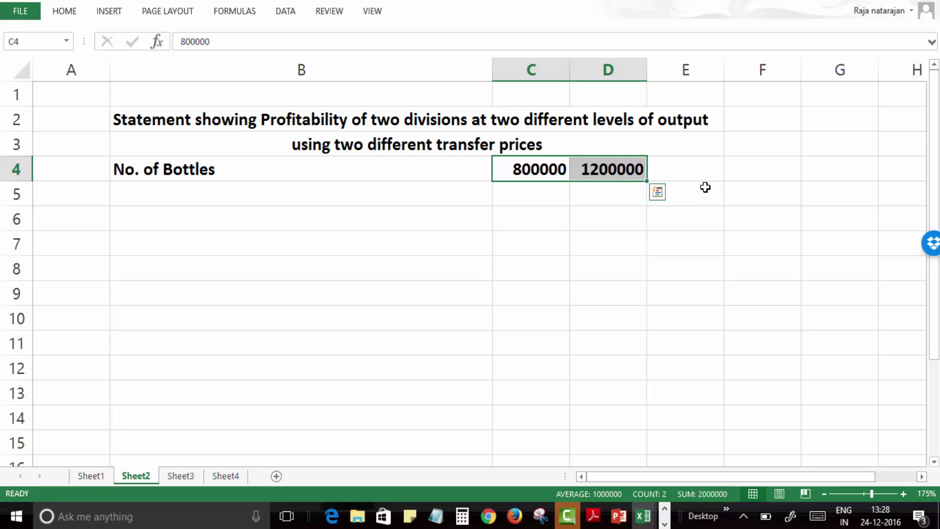
drag(168, 119, 573, 132)
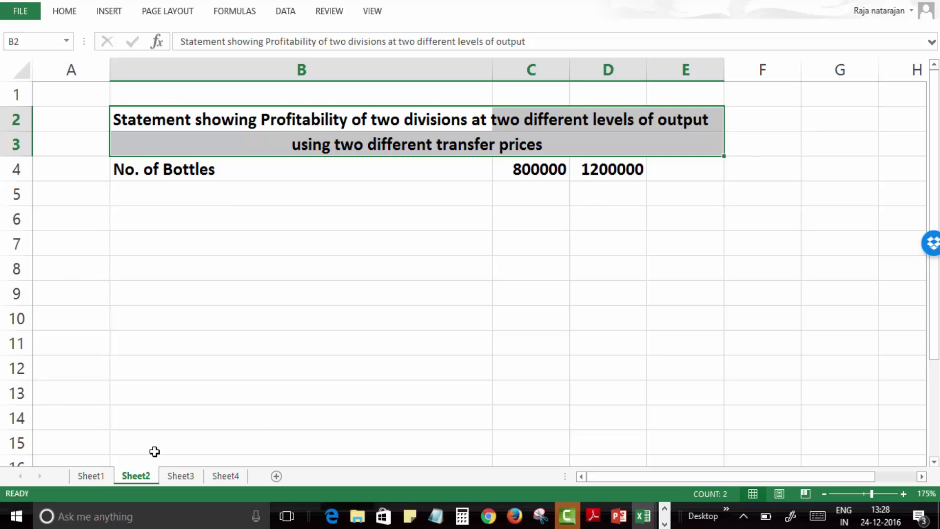
click(93, 476)
scroll(423, 220, up, 1)
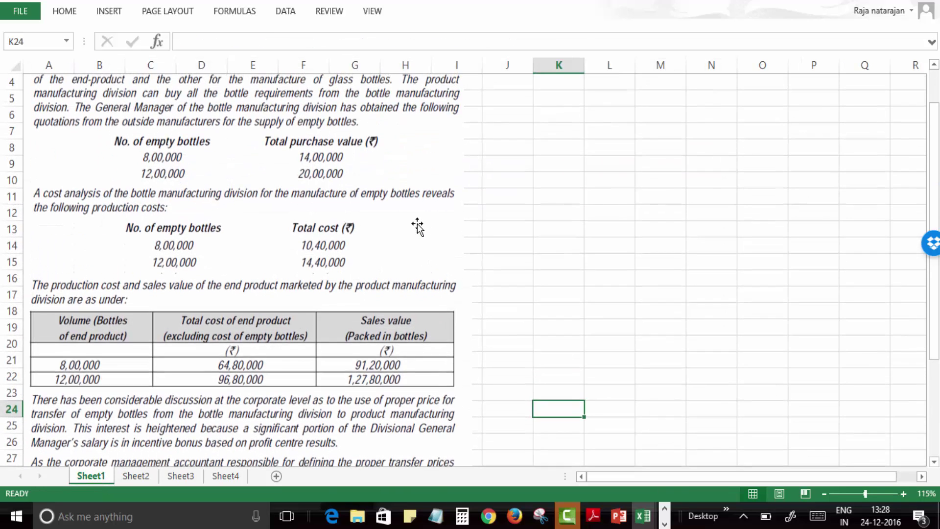
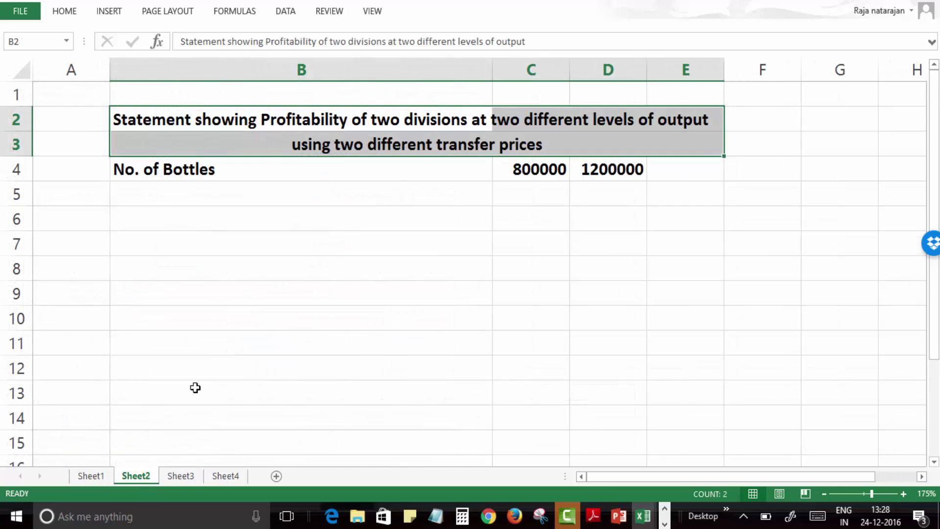
Step: Label row 5 of the Sheet2 statement "Sales Value of Packed Product (A)" in cell B5
click(193, 203)
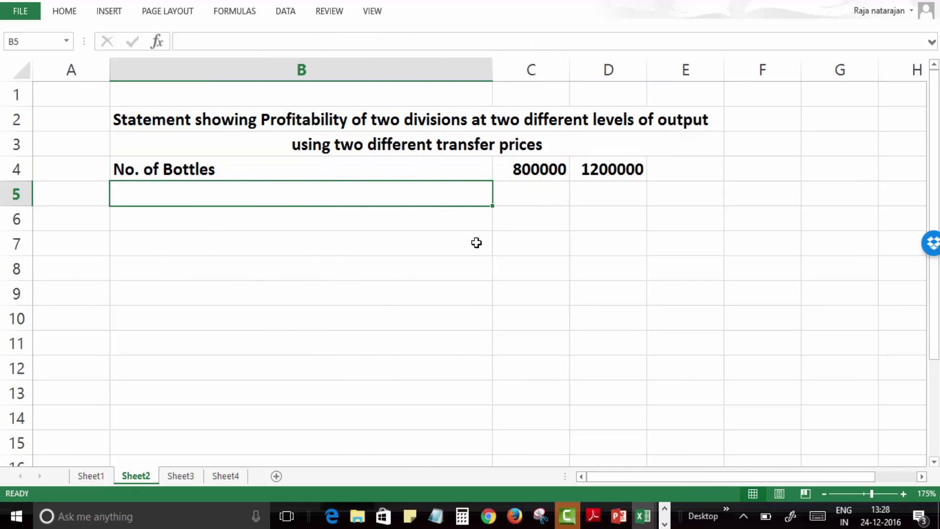
click(91, 478)
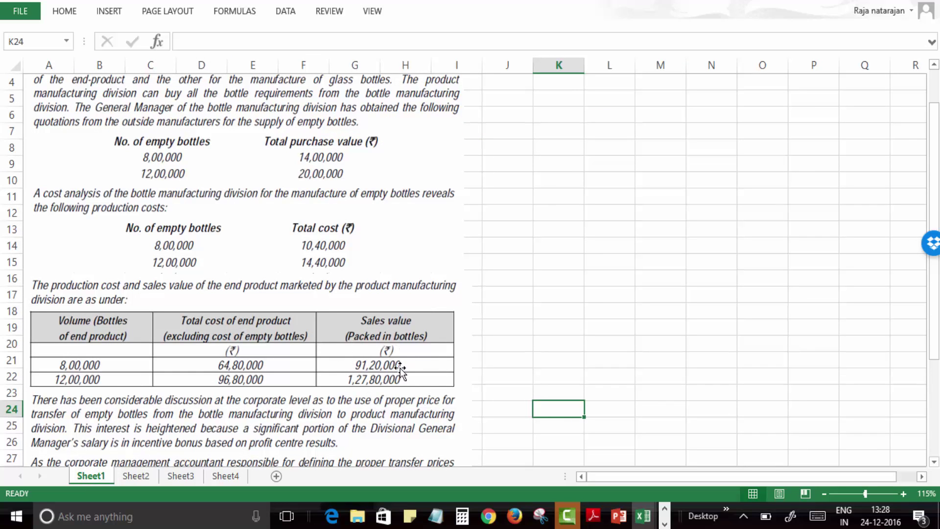
click(142, 482)
text(Sale)
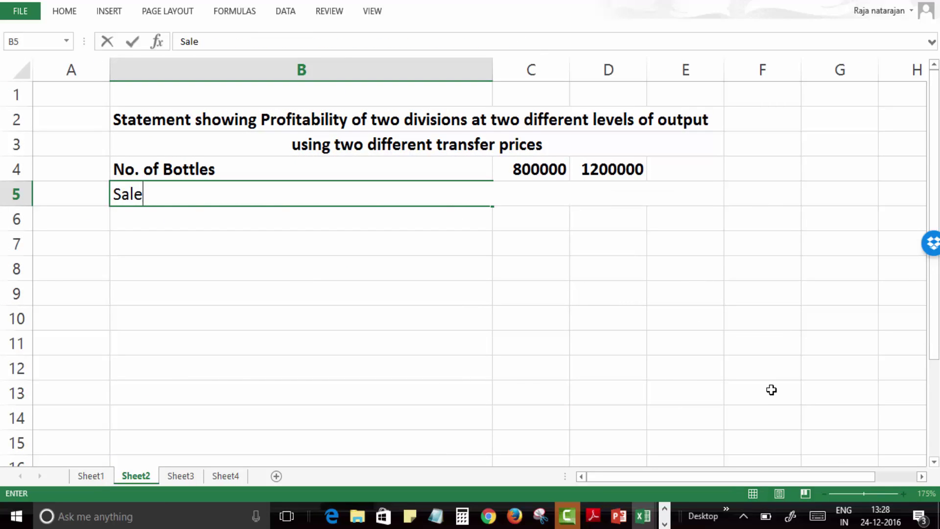
text(s Valeu)
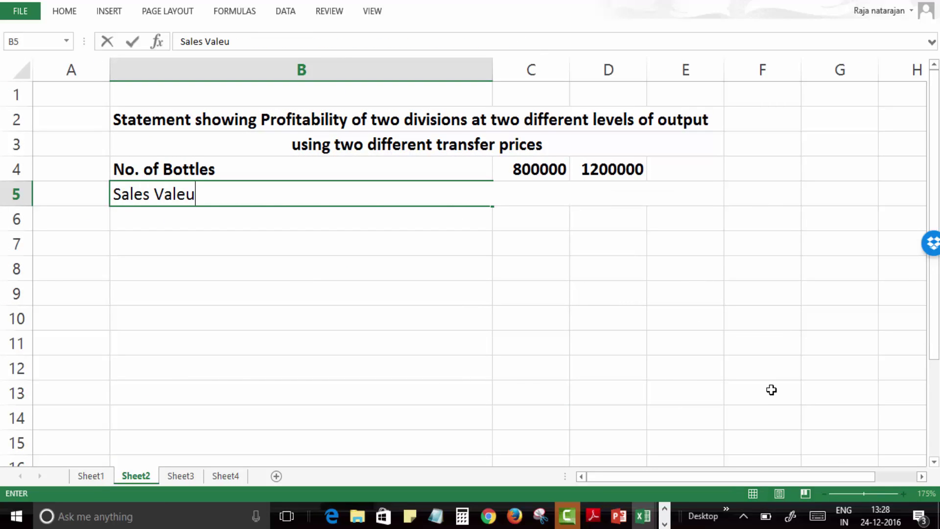
key(BackSpace)
key(BackSpace)
text(ue of Pa)
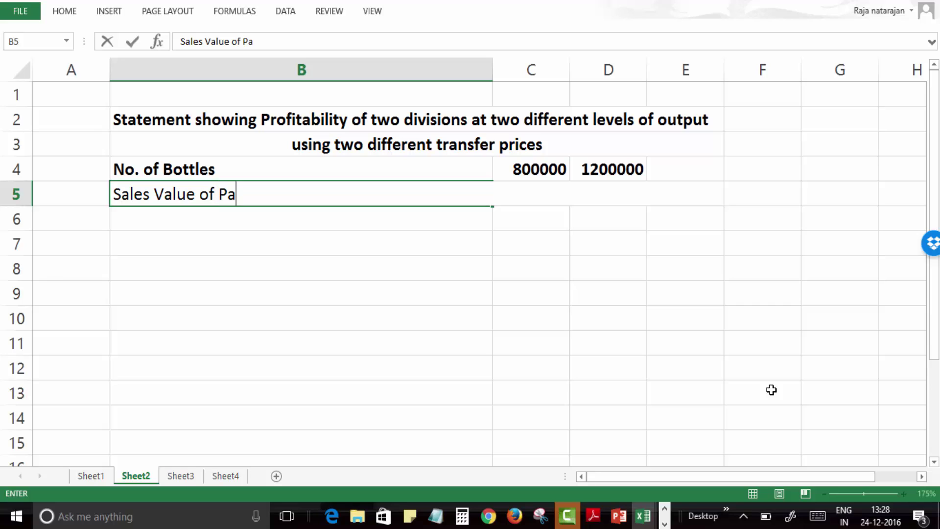
text(cked Product )
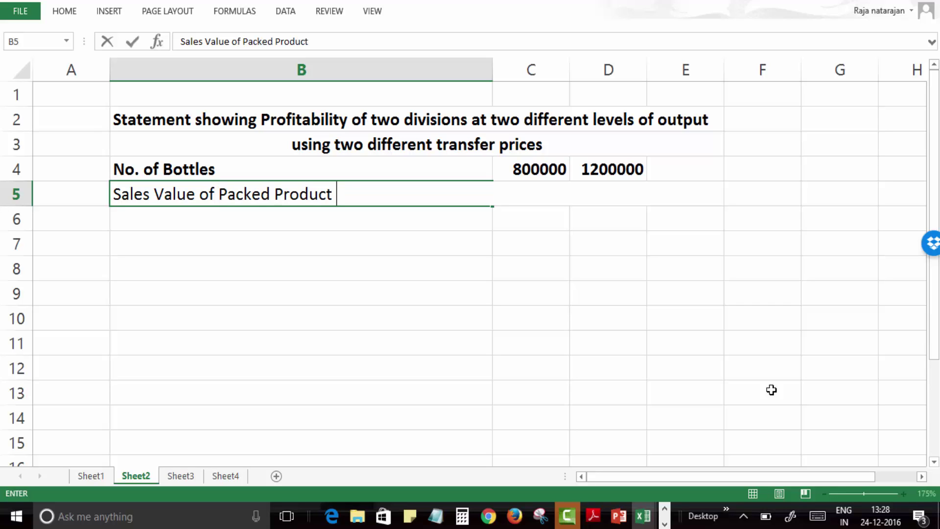
text((A))
key(Return)
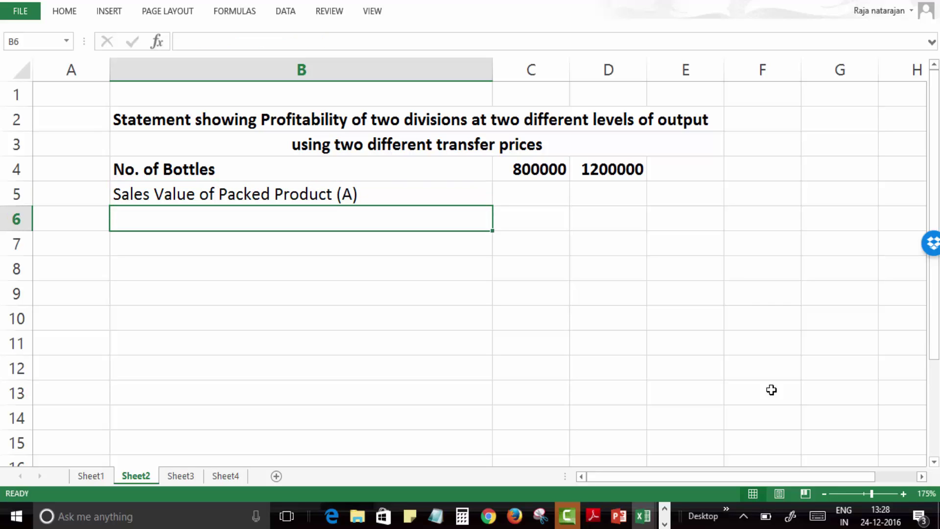
Step: Look up the packed product's sales value for 8,00,000 bottles on Sheet1 and enter 9120000 in cell C5 of Sheet2
key(Up)
key(Right)
key(ctrl+Page_Up)
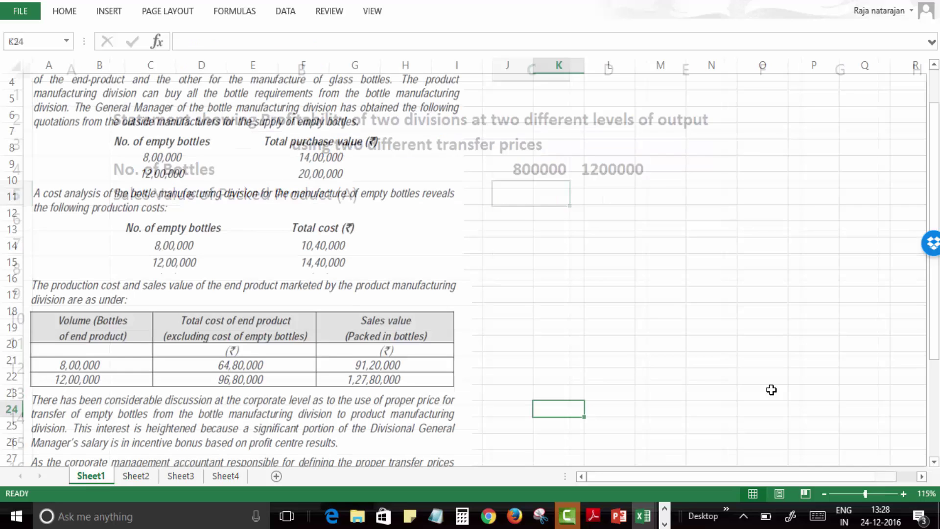
key(Up)
key(Up)
key(Up)
key(Left)
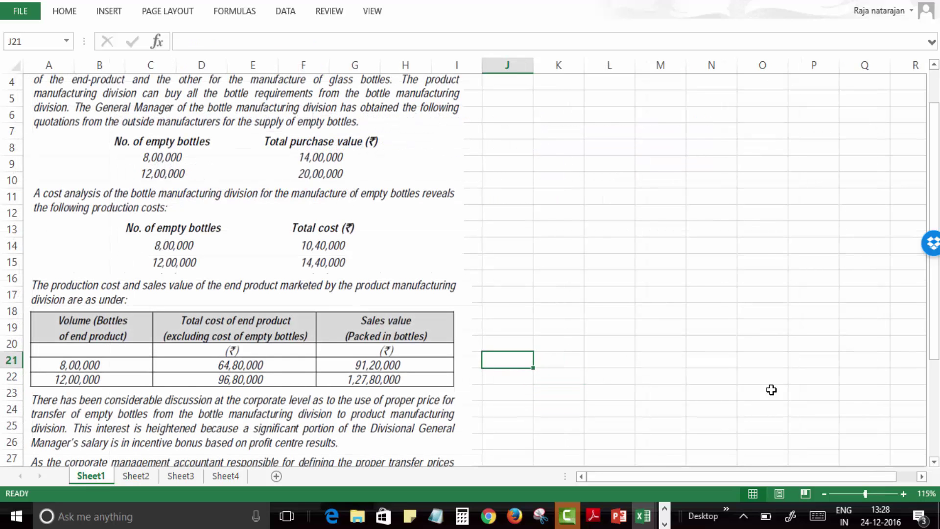
key(Down)
key(ctrl+Page_Down)
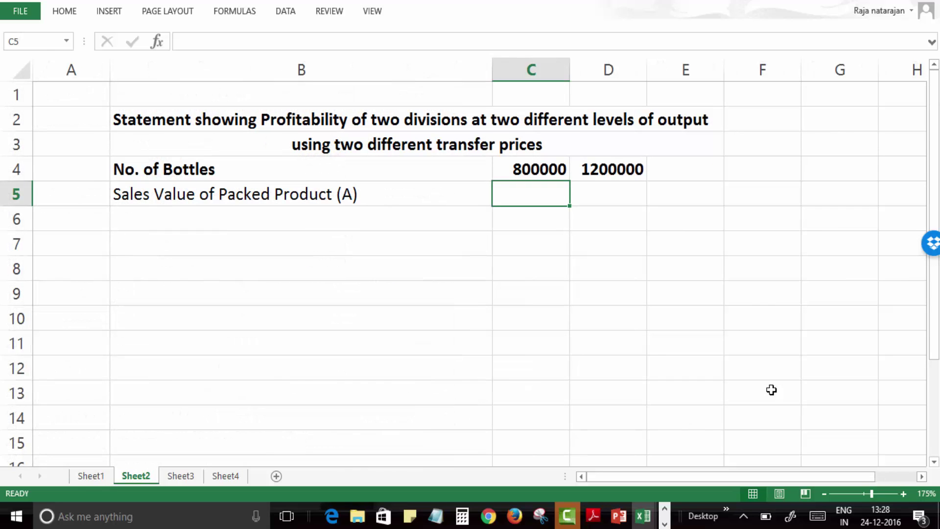
text(9120000)
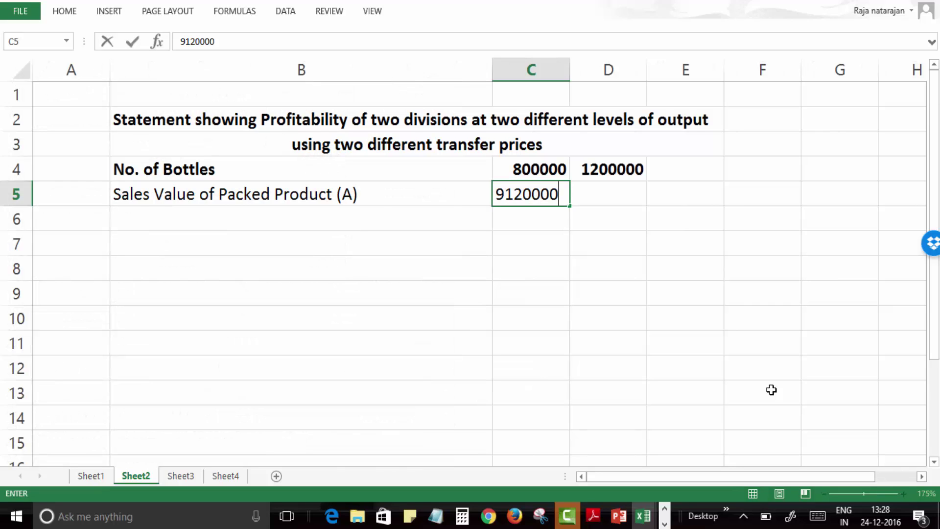
key(Return)
Step: Enter 12780000 in cell D5 as the sales value for 1200000 bottles
key(Up)
key(Right)
text(12)
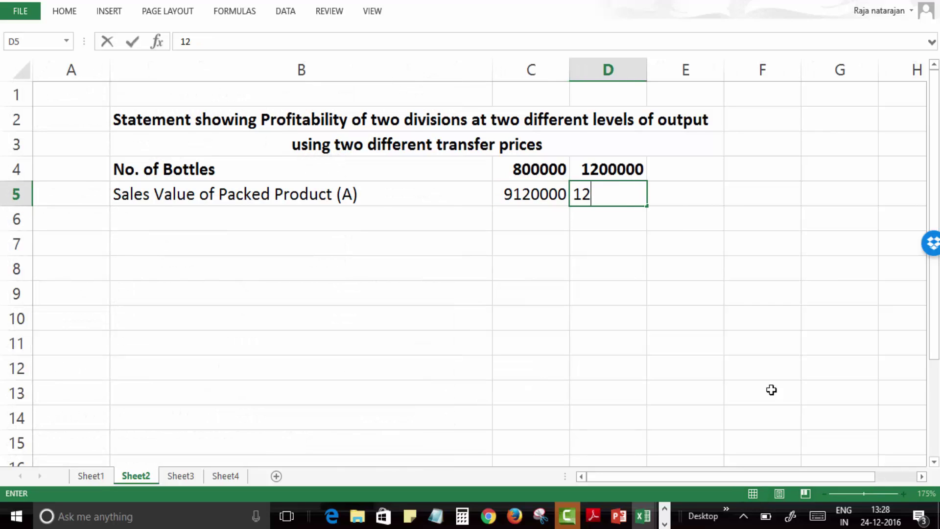
text(780000)
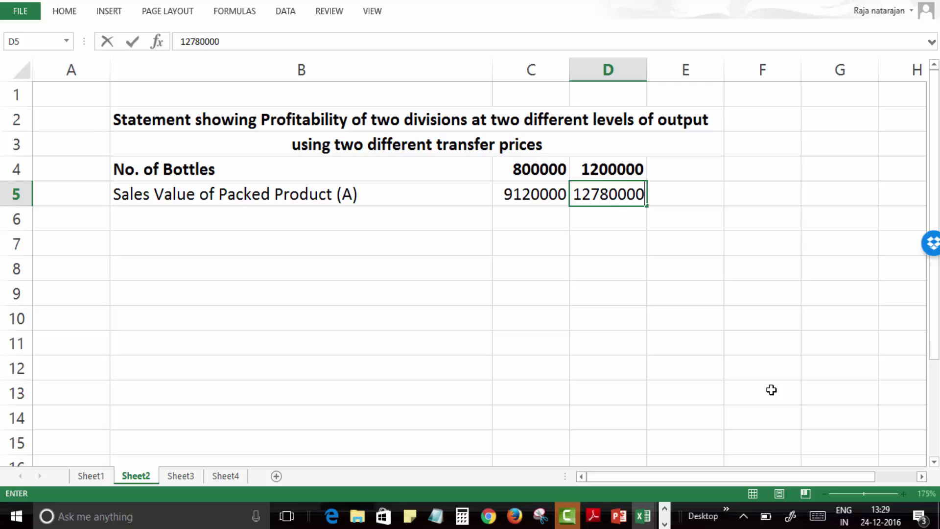
key(Return)
key(Up)
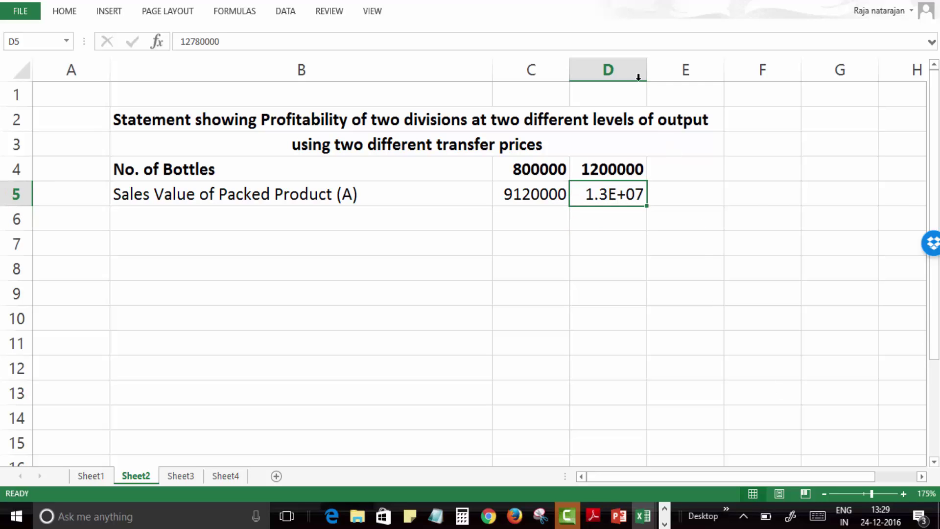
Step: Widen columns D and C of the statement so that large figures fit in full
click(654, 67)
drag(645, 67, 695, 66)
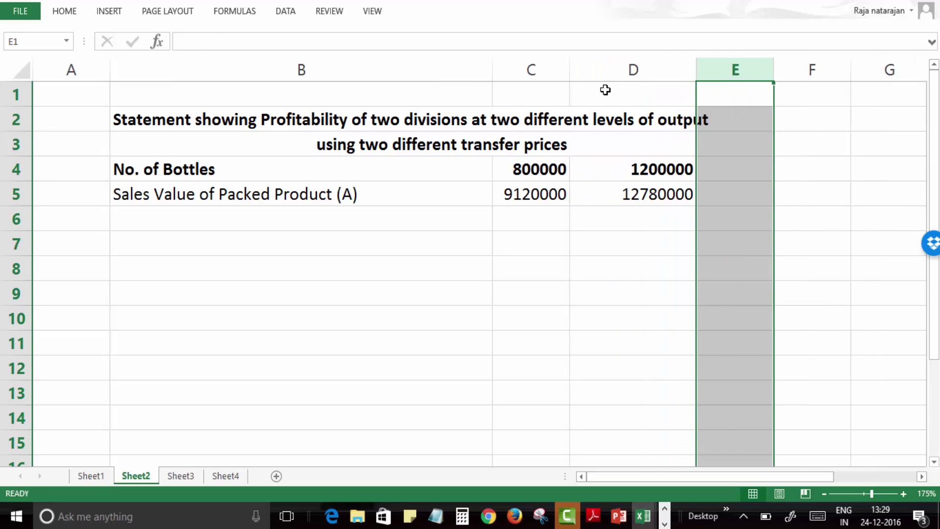
drag(570, 70, 616, 65)
Step: Add the heading "Less: Costs" in cell B6 below the sales value row
click(348, 225)
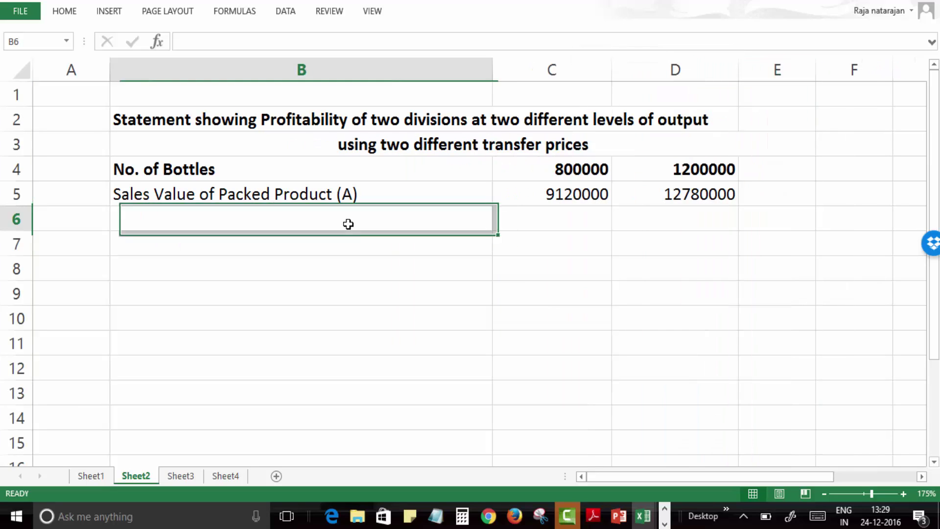
text(Less:)
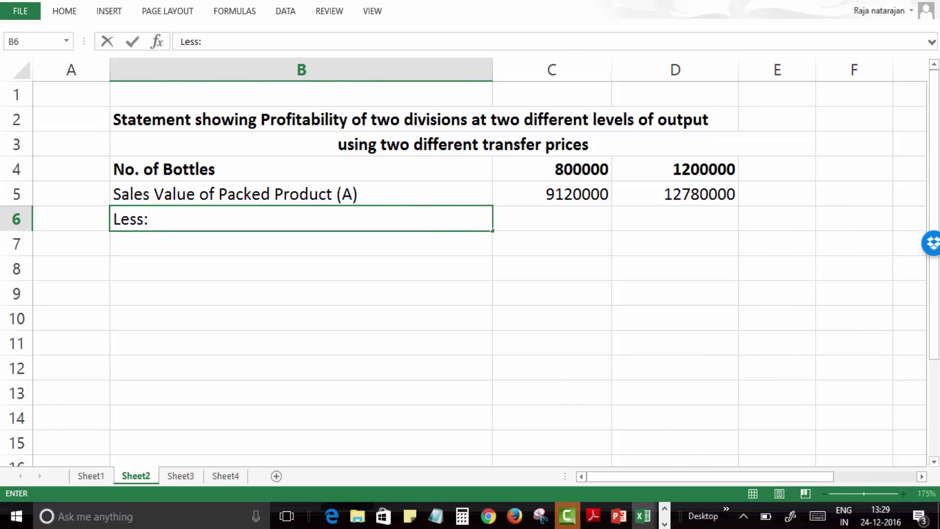
key(Return)
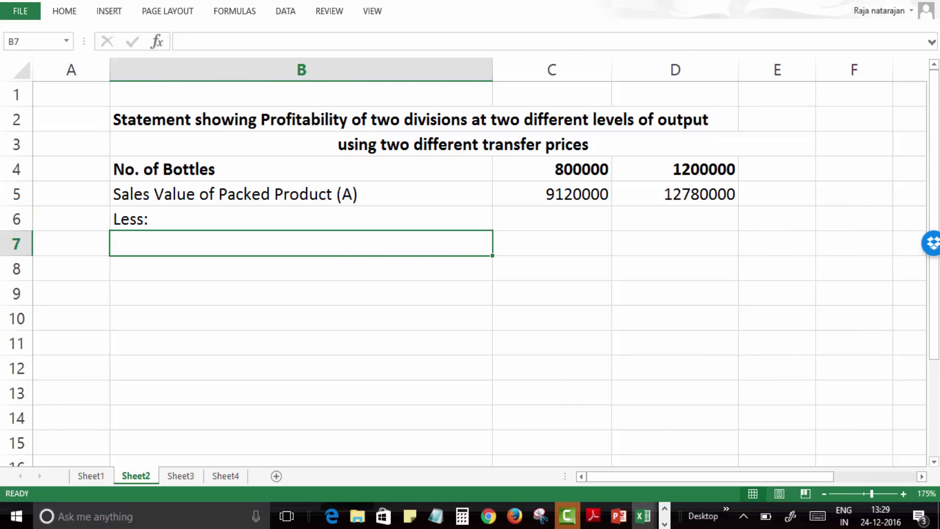
click(301, 219)
key(F2)
text(Cost)
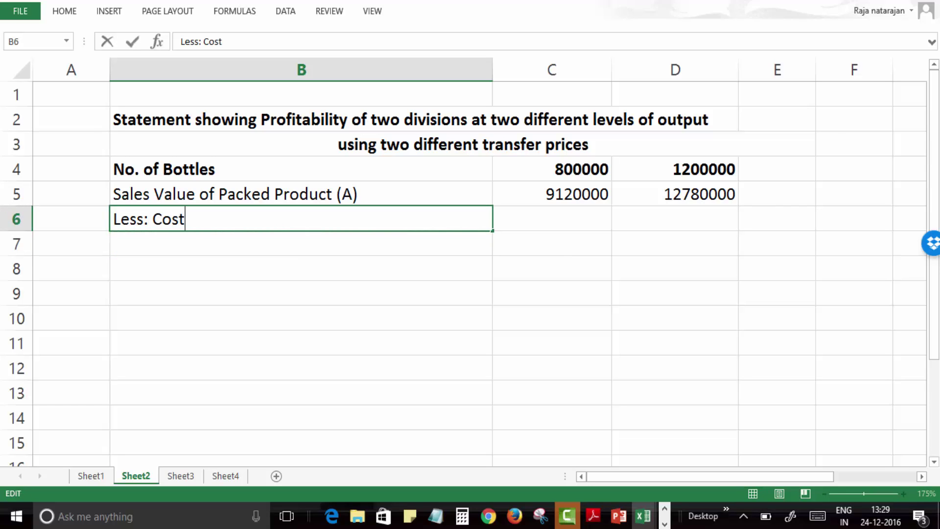
text(s)
key(Return)
Step: Label row 7 "Product Manufacturing Cost" in cell B7
text(Produc)
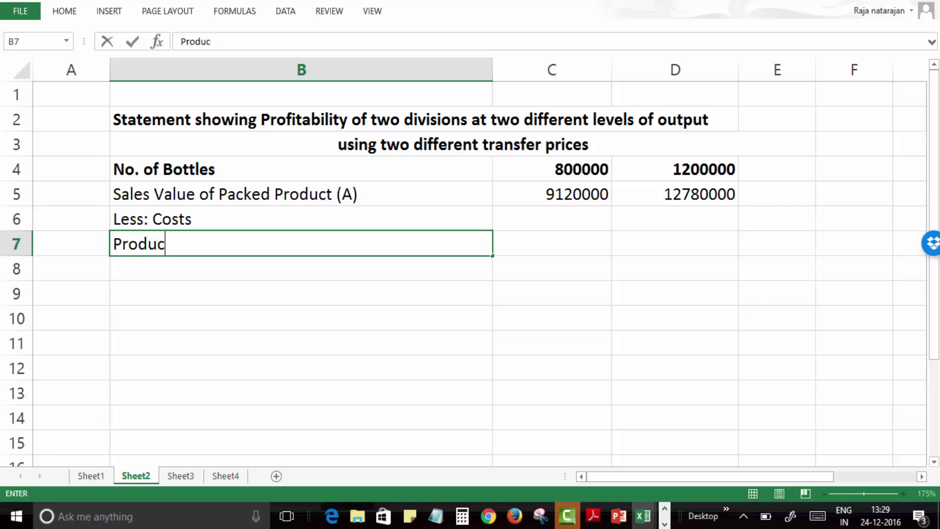
text(t Manufactu)
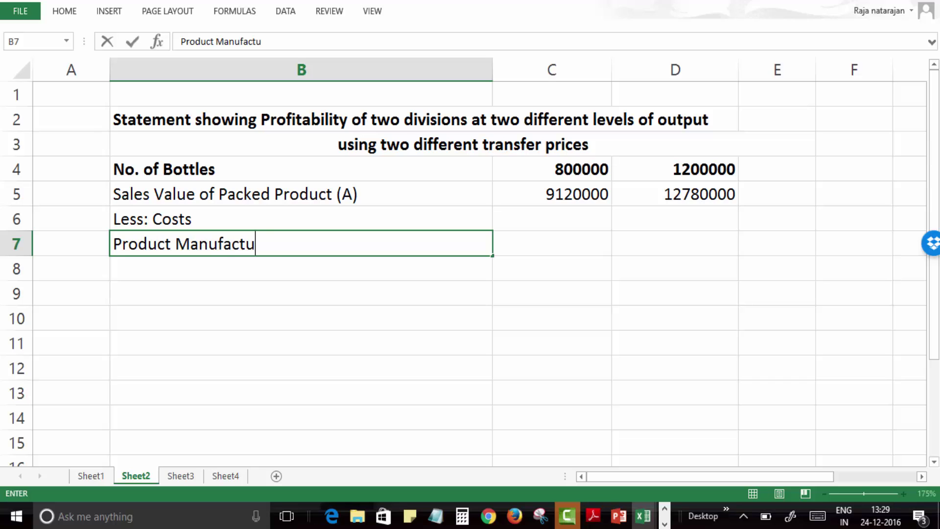
text(ring Cost)
key(Return)
click(301, 244)
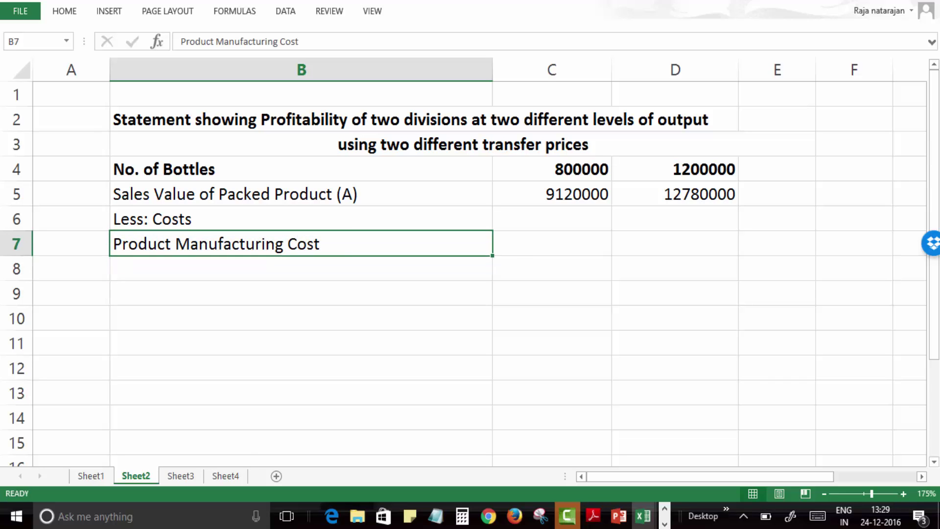
Step: Enter the product manufacturing costs from the Sheet1 problem: 6480000 in C7 and 9680000 in D7
click(552, 244)
key(ctrl+Page_Up)
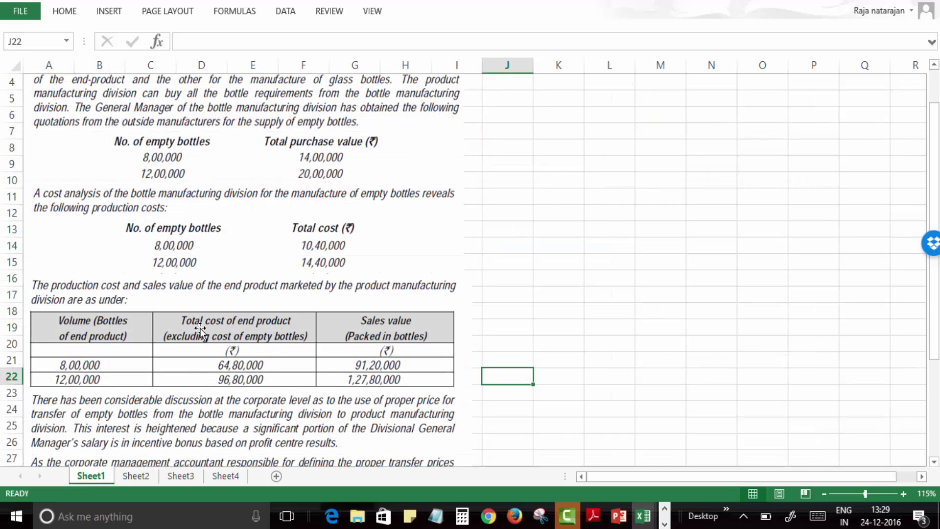
click(145, 481)
text(6480)
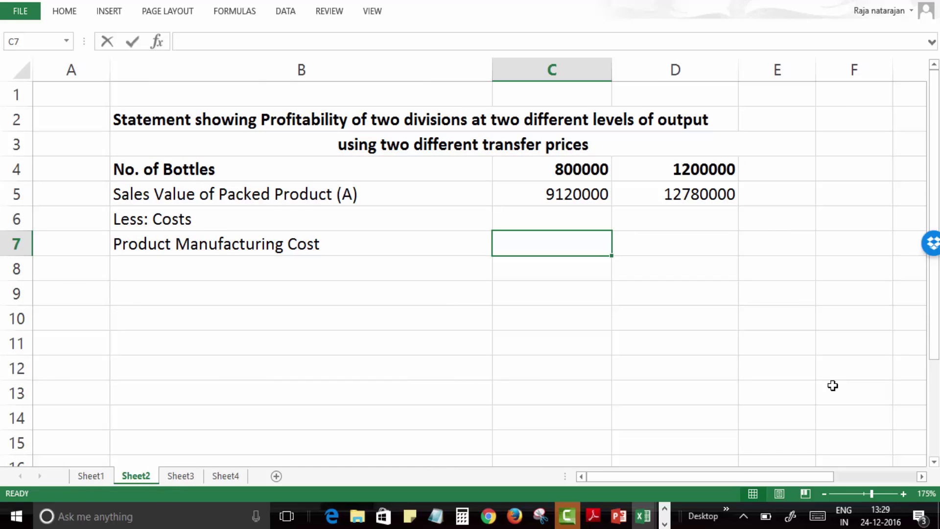
text(000)
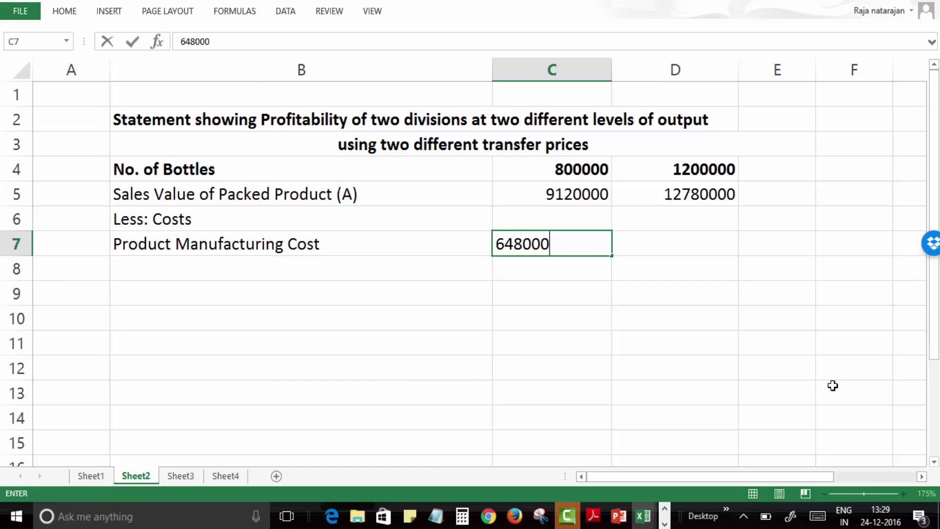
key(Tab)
text(9)
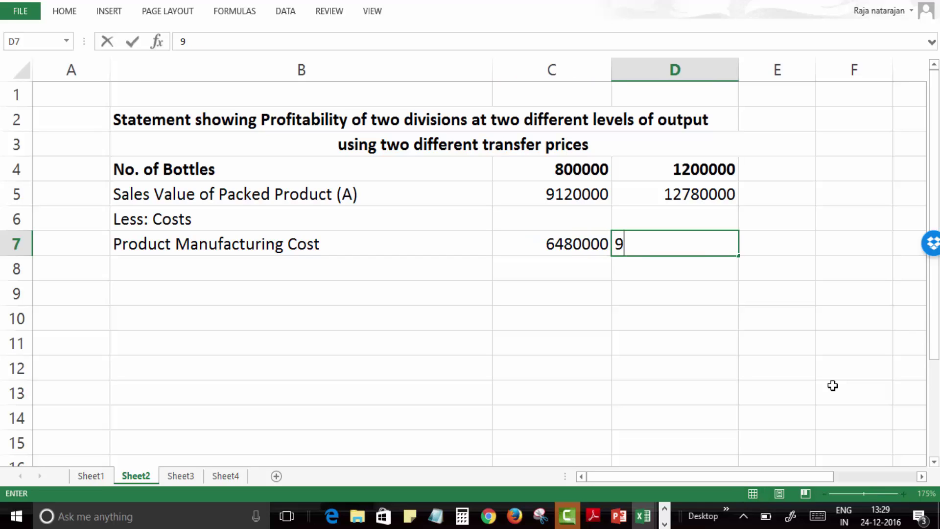
text(680000)
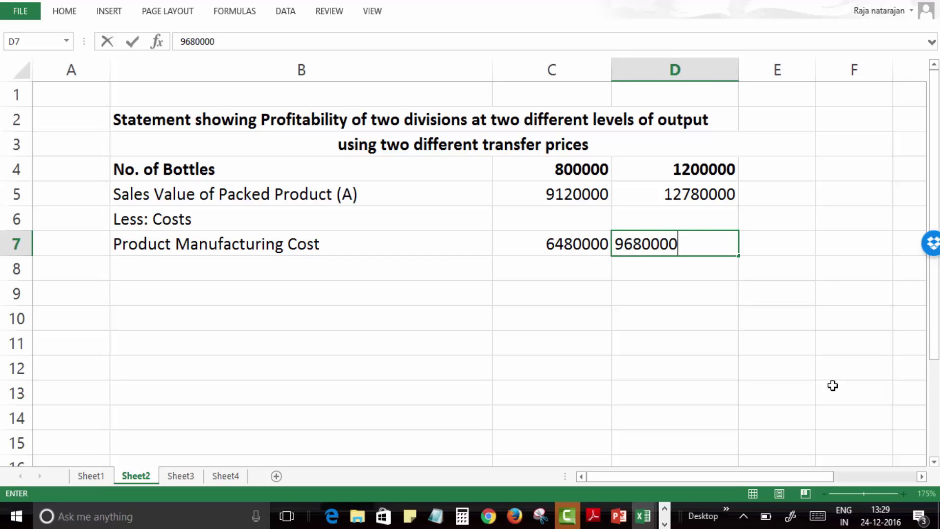
key(Return)
Step: Label row 8 "Bottle Manufacturing Cost" in cell B8
key(Left)
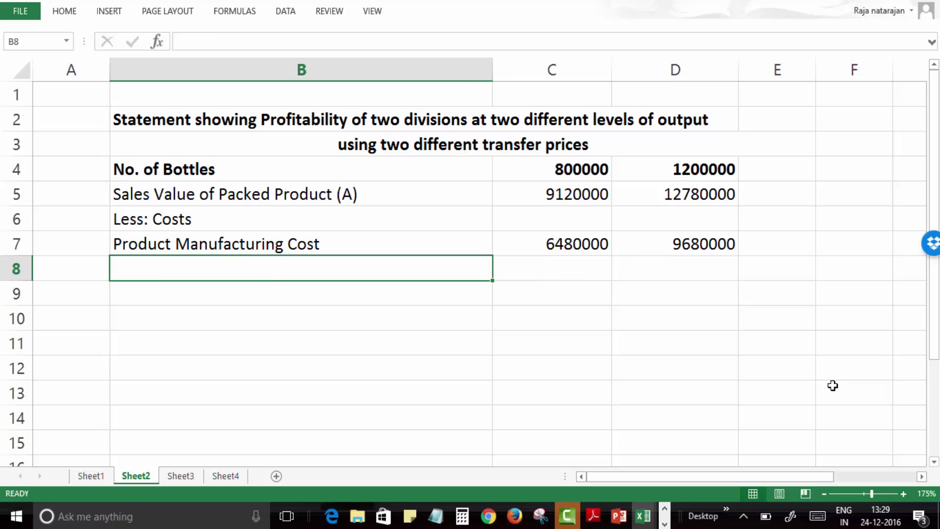
text(Bottle Manu)
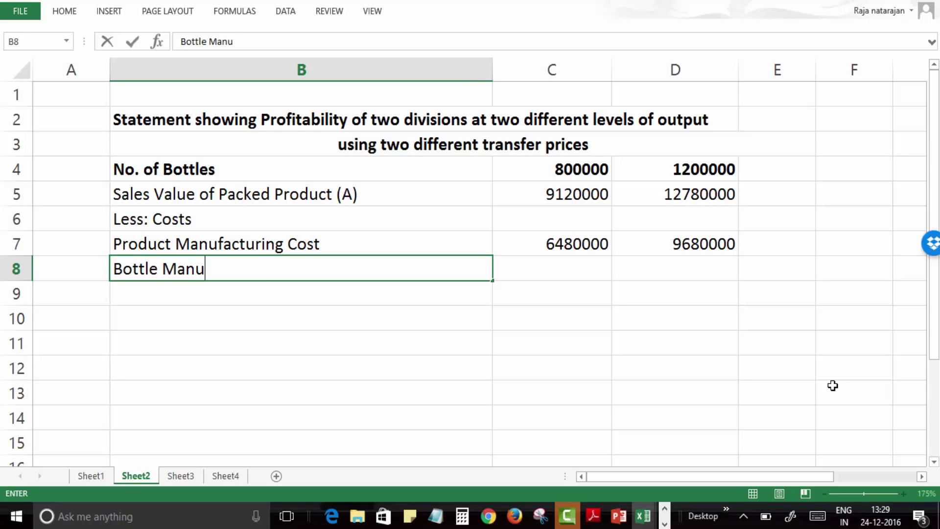
text(facturing Cost)
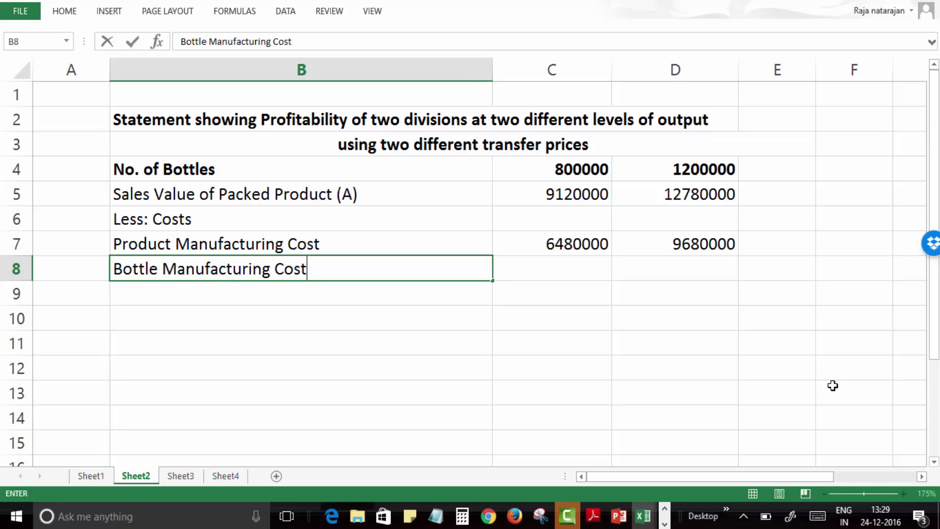
key(Return)
Step: Enter the bottle manufacturing costs from the Sheet1 problem: 1040000 in C8 and 1440000 in D8
key(Up)
key(Right)
key(ctrl+Page_Up)
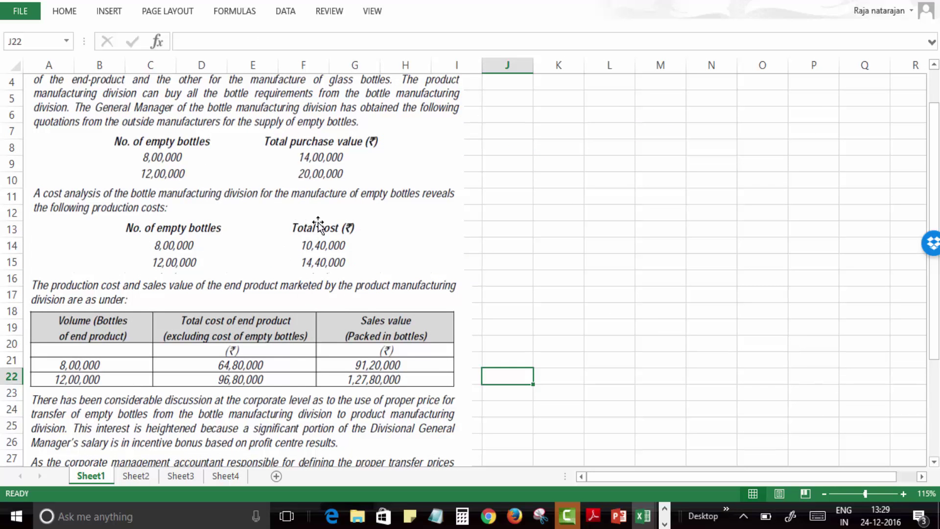
key(ctrl+Page_Down)
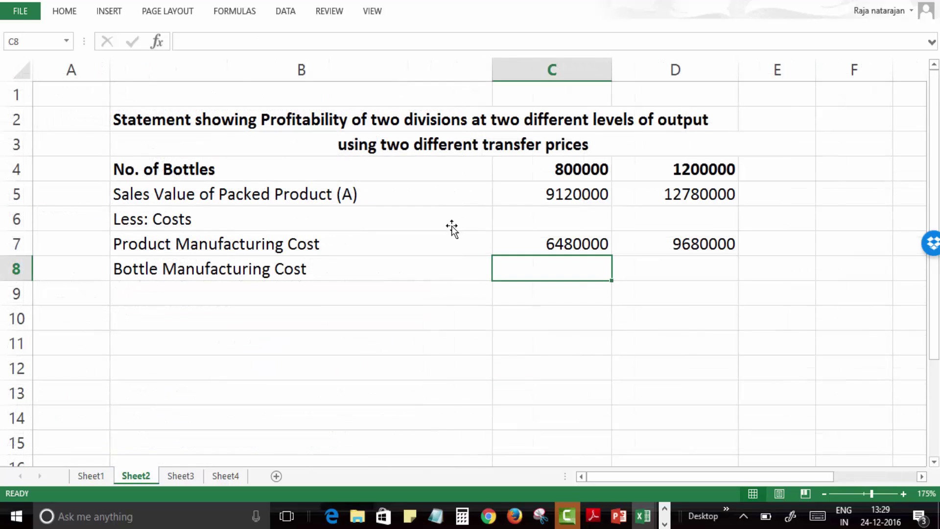
text(1040000)
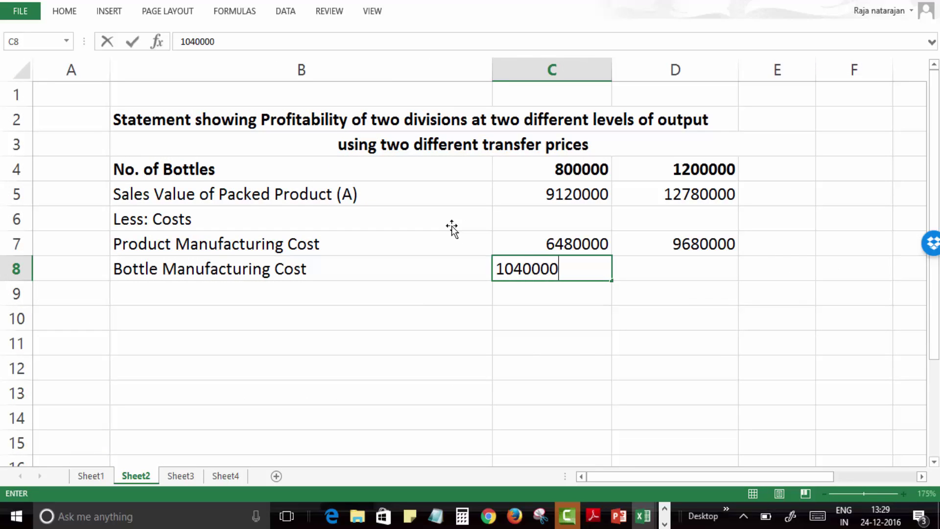
key(Tab)
text(1440)
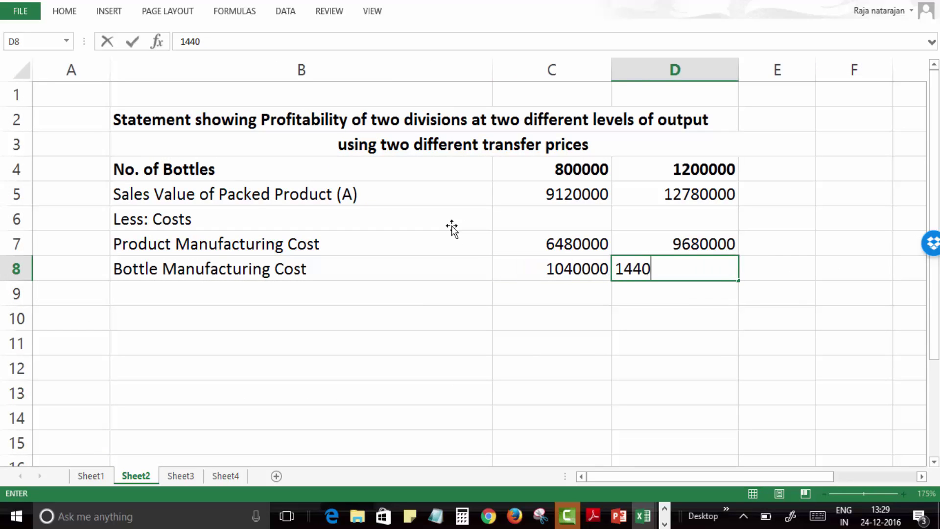
text(000)
key(Return)
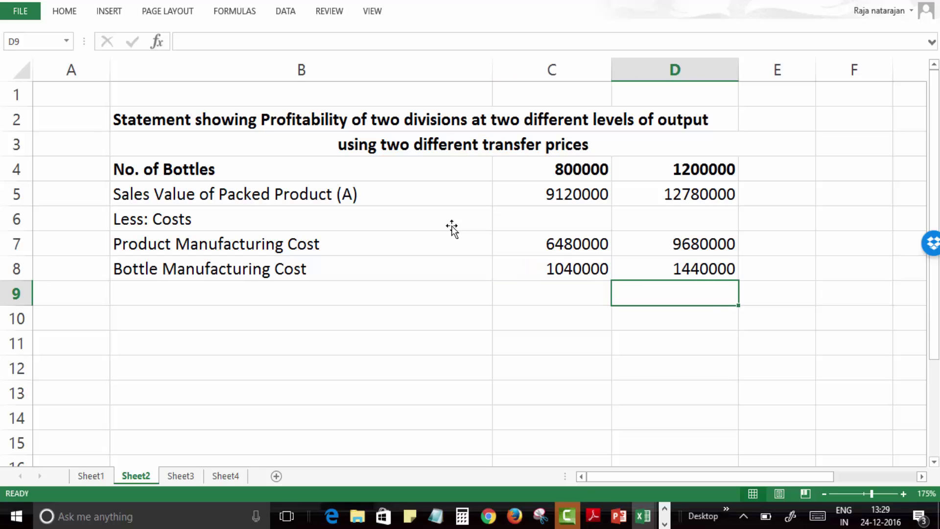
Step: Label row 9 "Total Cost (B)" in cell B9 below the two cost rows
key(Left)
key(Left)
text(Tot)
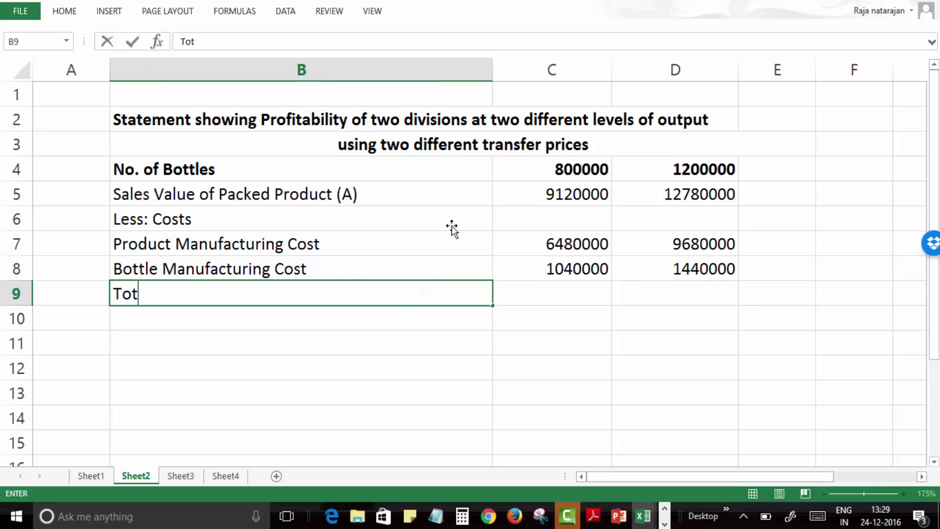
text(al Cost)
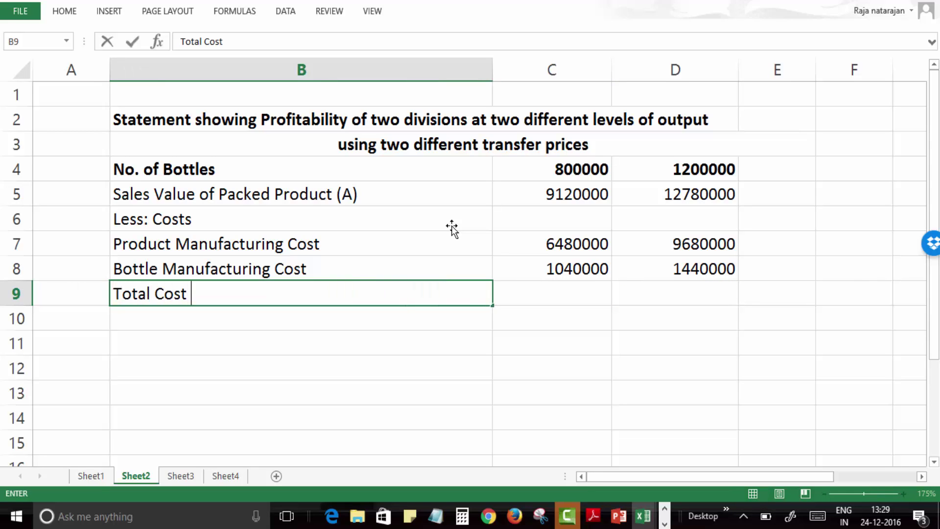
text( (B))
key(Return)
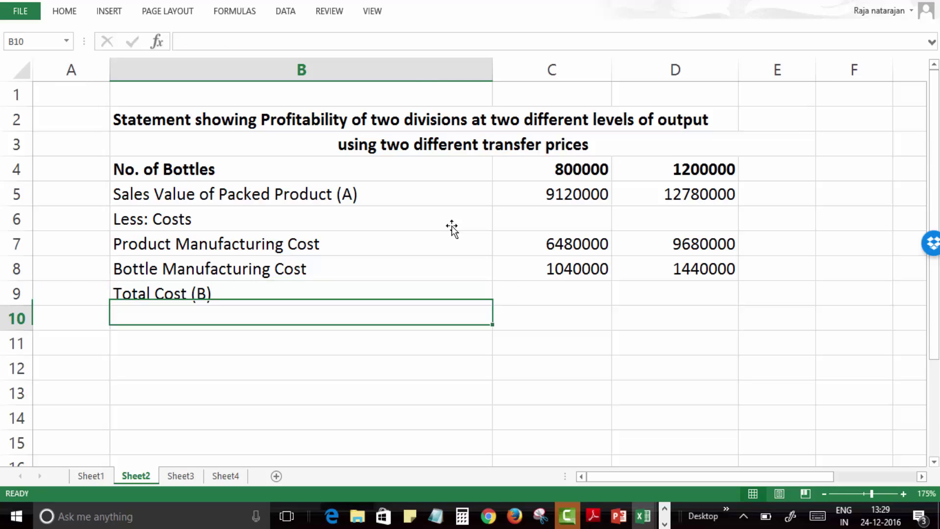
Step: Calculate the total cost for 800000 bottles in C9 with the formula =C7+C8
key(Up)
key(Right)
text(=)
key(Up)
key(Up)
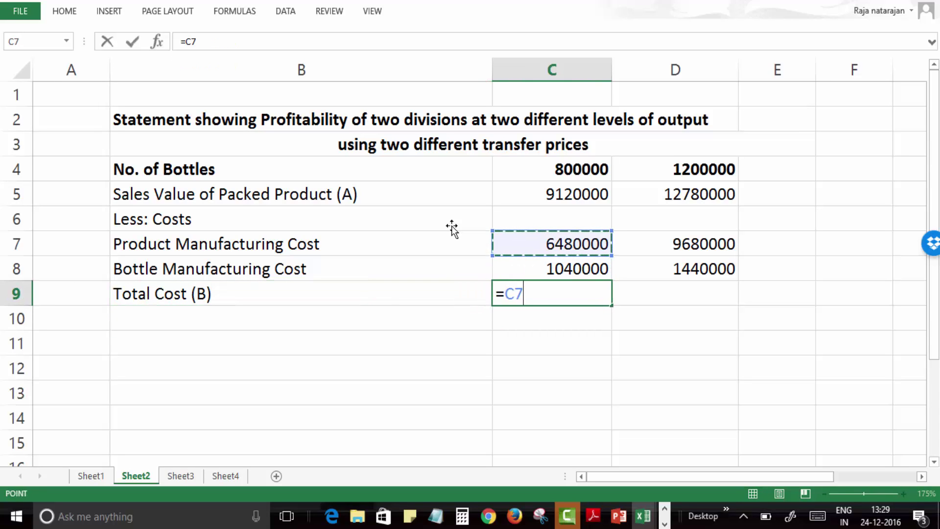
text(+)
key(Up)
key(Return)
Step: Make the total cost in C9 bold and copy its formula to D9 for 1200000 bottles
key(Up)
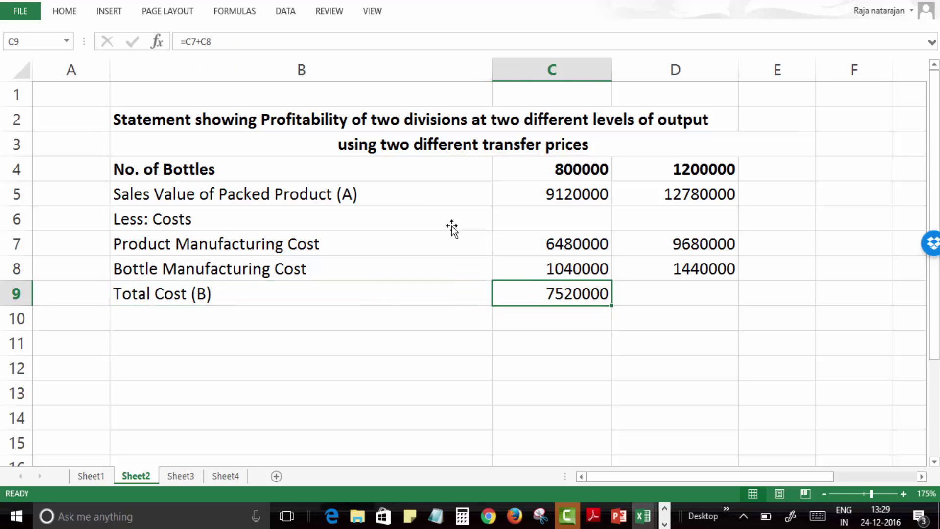
key(ctrl+b)
key(ctrl+c)
key(Right)
key(Return)
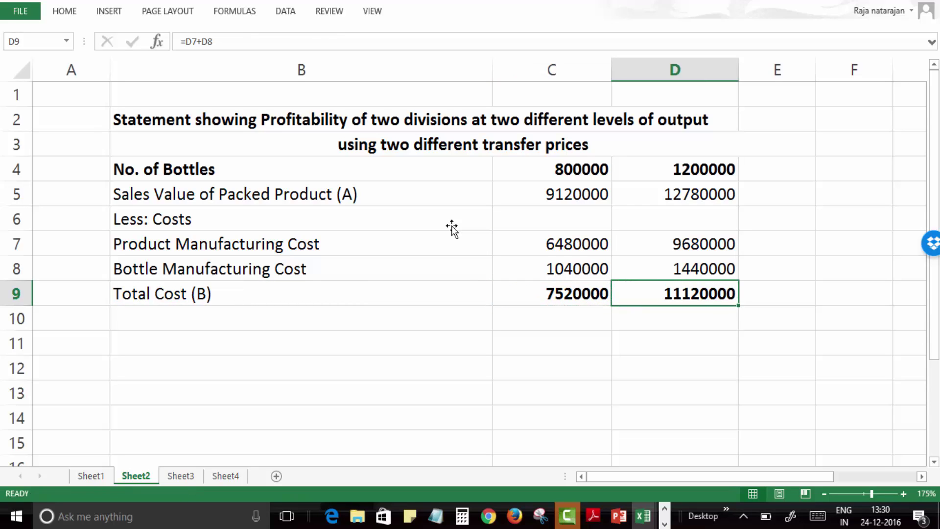
key(F2)
key(Escape)
Step: Make the "Total Cost (B)" label in cell B9 bold
key(Left)
key(Left)
key(Left)
key(Right)
key(ctrl+b)
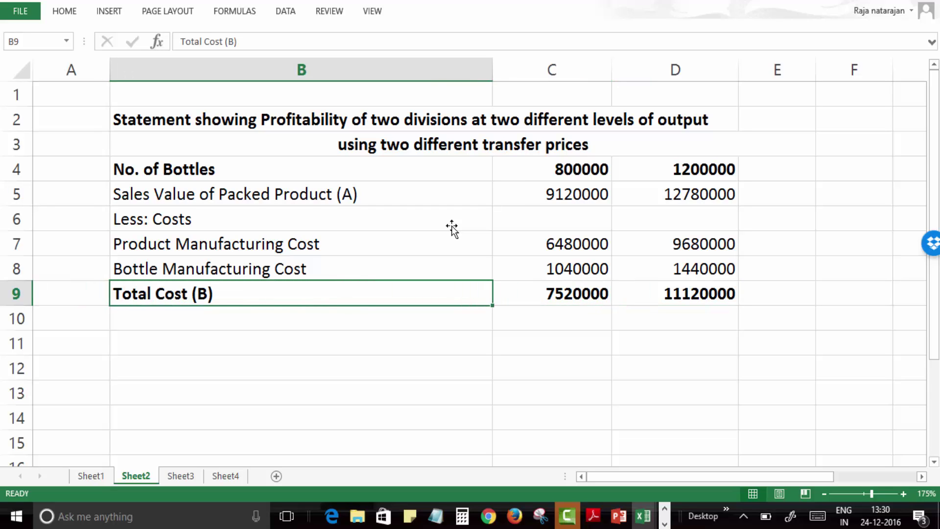
Step: Make the sales value row B5:D5 bold, including its label and both amounts
key(Up)
key(Up)
key(Up)
key(Up)
key(shift+Right)
key(shift+Right)
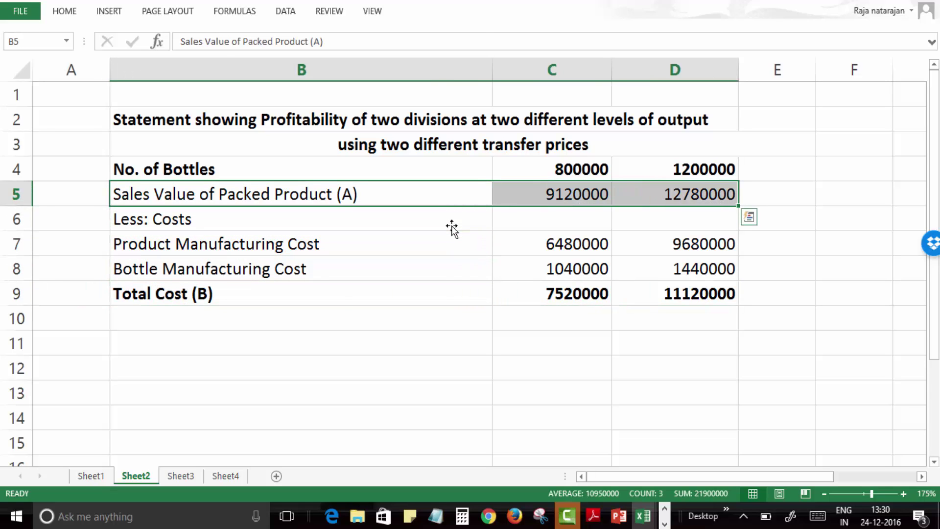
key(ctrl+b)
Step: Add the label "Profit (A-B)" in bold in cell B10 below the total cost
key(Down)
key(Down)
key(Down)
key(Down)
key(Down)
text(Prof)
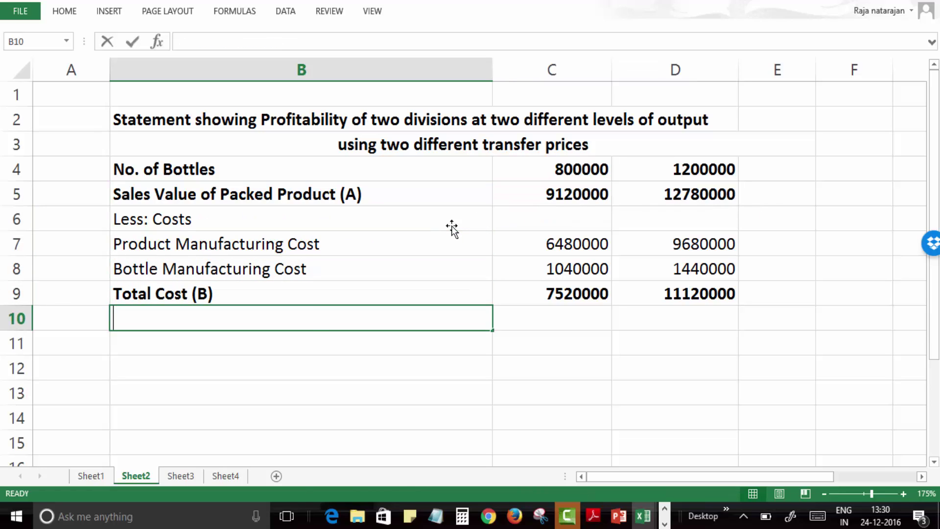
text(it ()
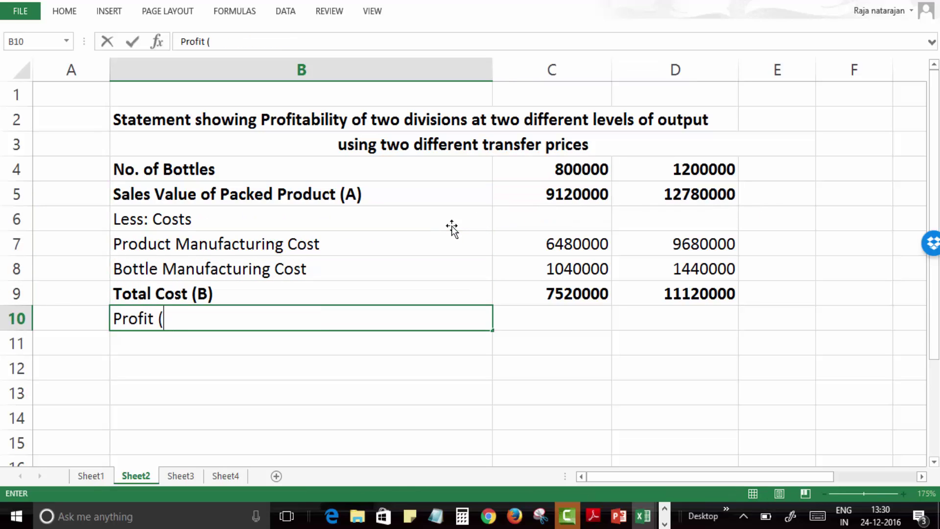
text(aA-B))
key(Return)
key(Up)
key(ctrl+b)
Step: Calculate the profit for 800000 bottles in C10 with the formula =C5-C9
key(Up)
key(Right)
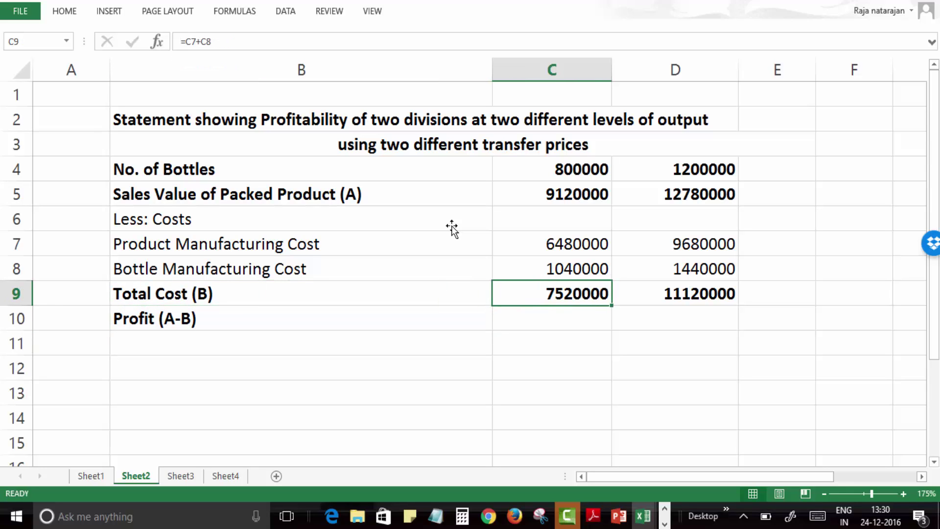
key(Down)
text(=)
key(Up)
key(Up)
key(Up)
key(Up)
key(Up)
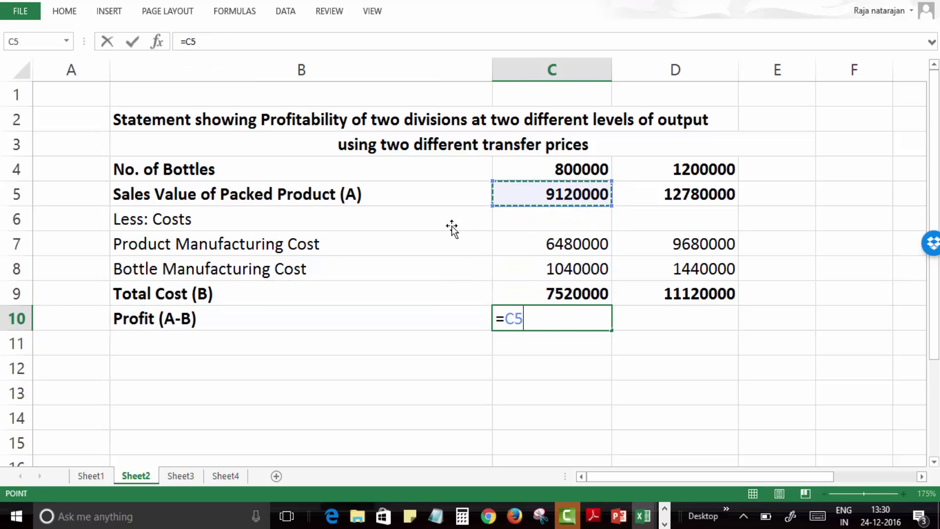
text(-)
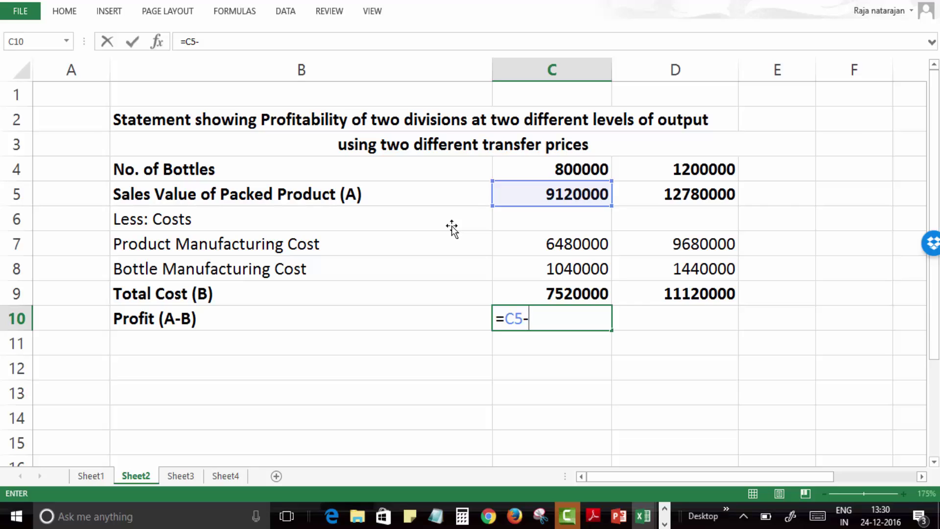
key(Up)
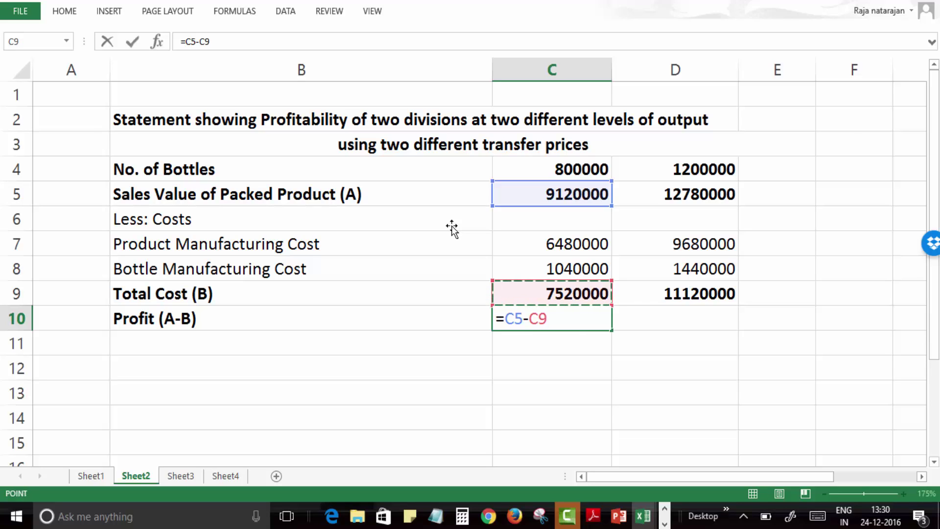
key(Return)
Step: Make the profit in C10 bold and copy its formula to D10 for 1200000 bottles
key(Up)
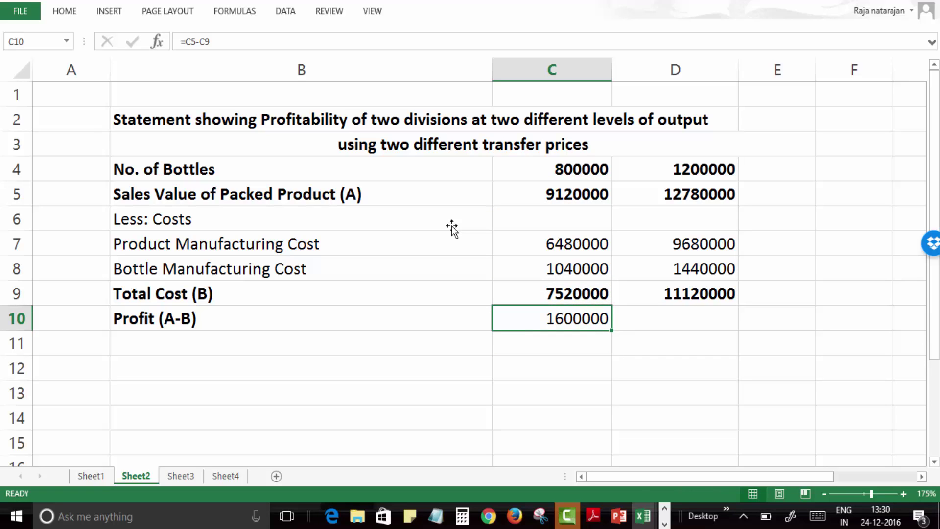
key(ctrl+b)
key(ctrl+c)
key(Right)
key(Return)
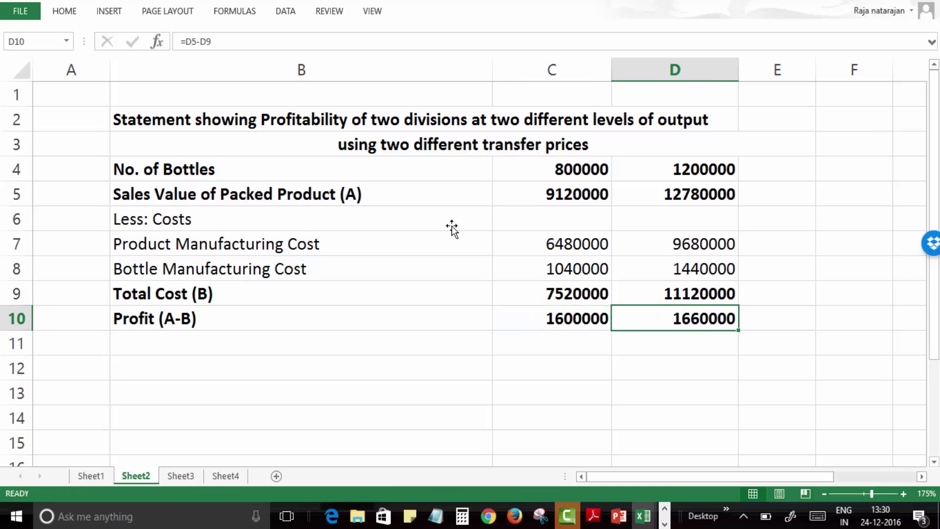
key(F2)
key(Escape)
Step: Select the profit row B10:D10 to review the profit at both output levels
key(Left)
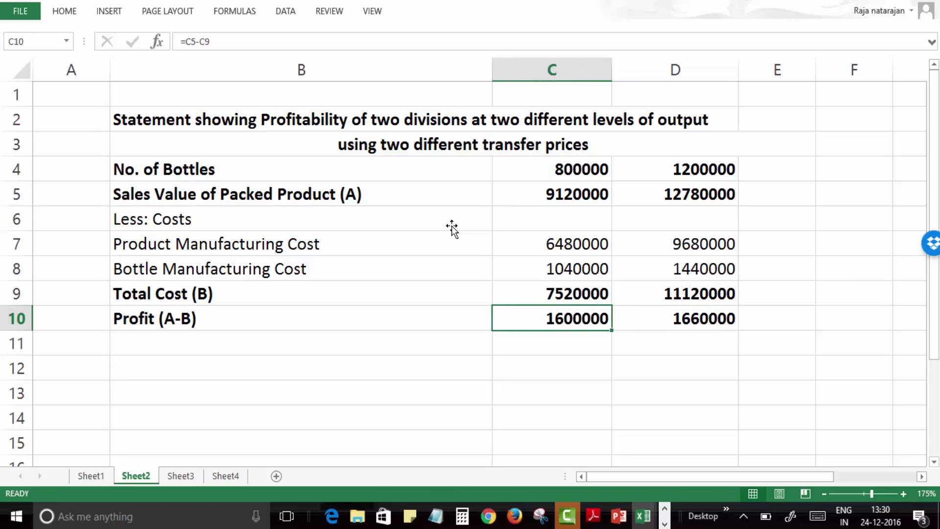
key(Left)
key(shift+Right)
key(shift+Right)
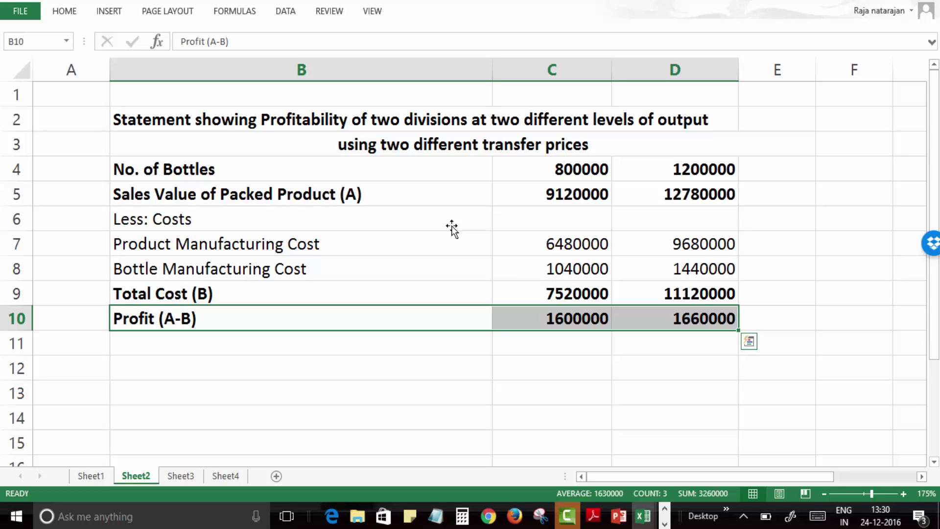
Step: Add the label "Profit of Bottle Manufacturing Division" in B11 below the total profit
key(Down)
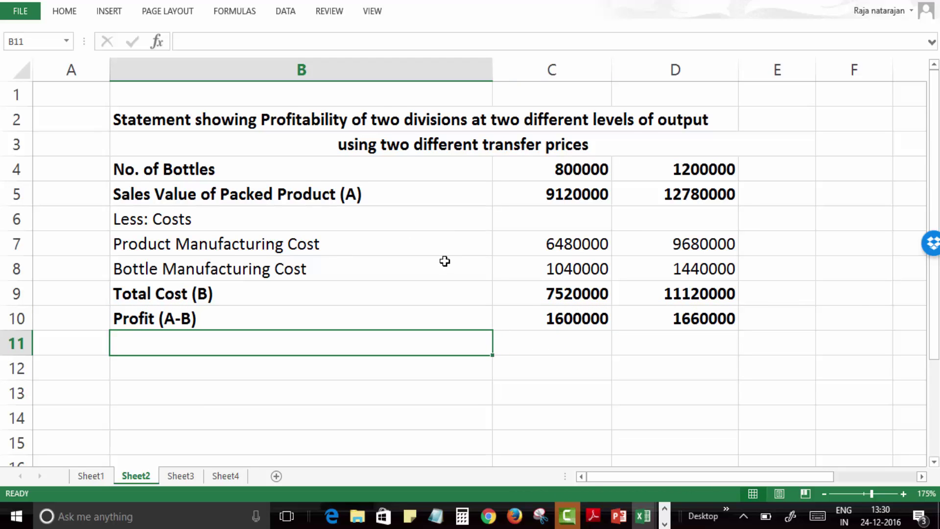
scroll(445, 261, down, 1)
text(pROF)
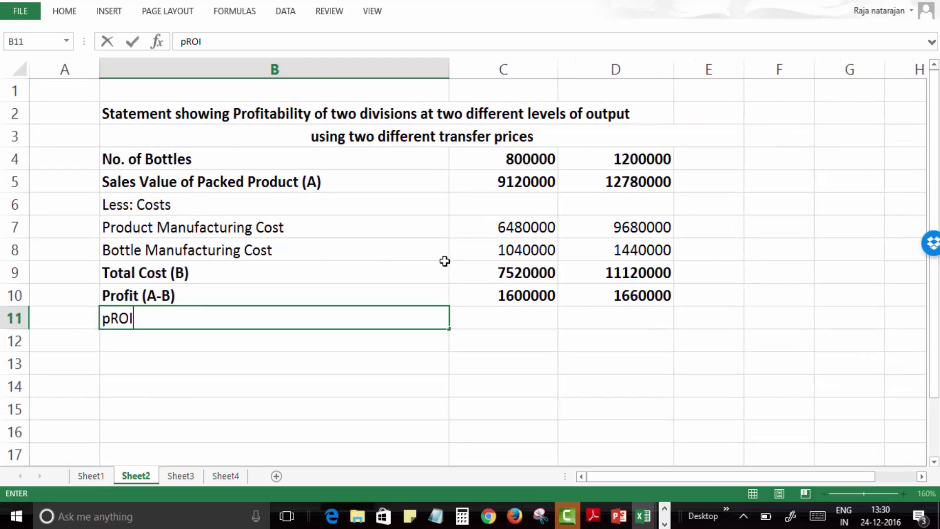
text(it of )
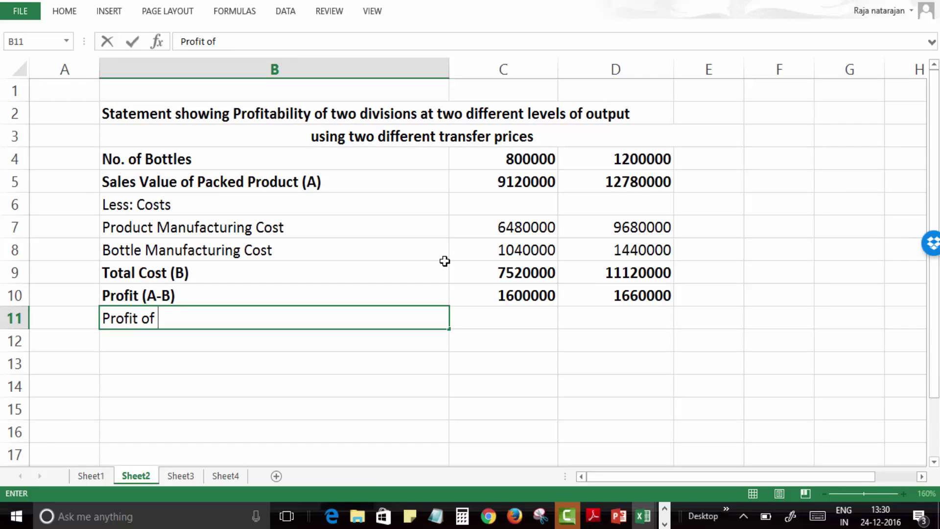
text(Bottle Manu)
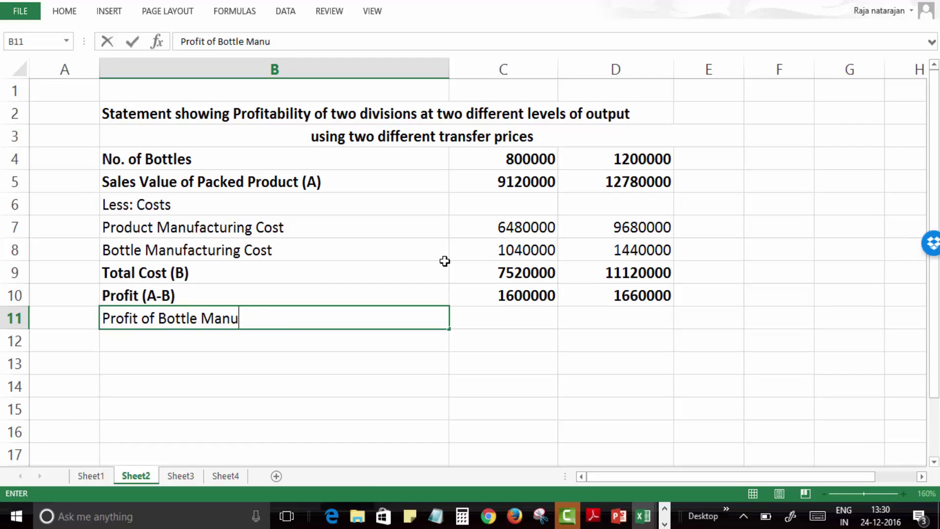
text(facturing Di)
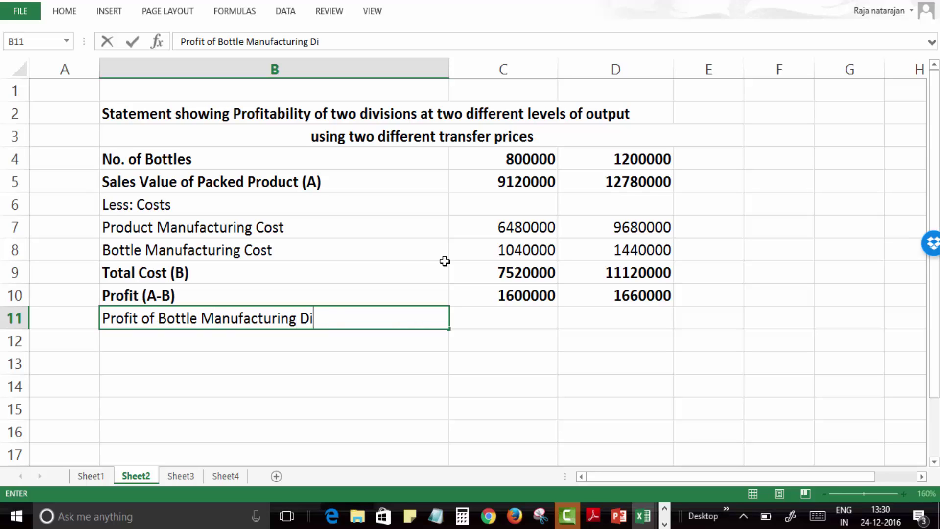
text(vision)
key(Return)
Step: Review the transfer pricing requirements on Sheet1 and the profit and cost figures for 800000 bottles on Sheet2
key(Up)
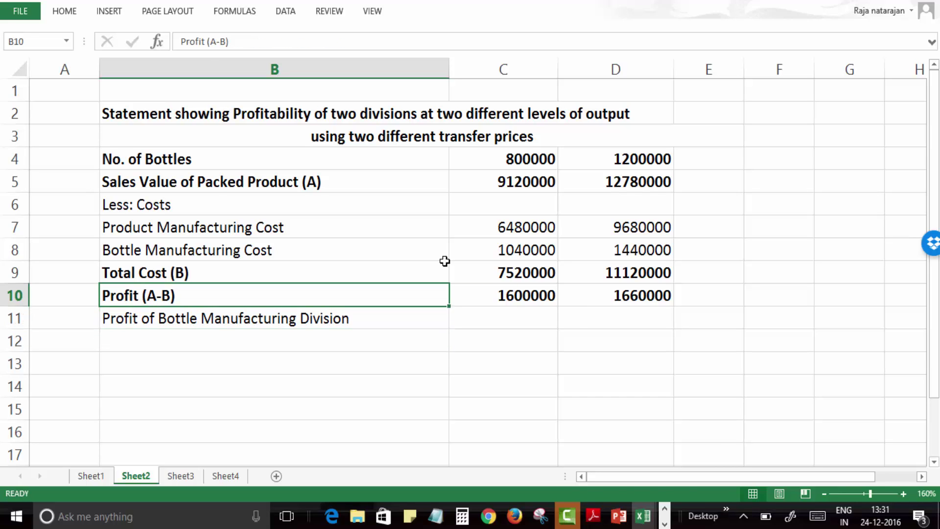
key(shift+Right)
key(Right)
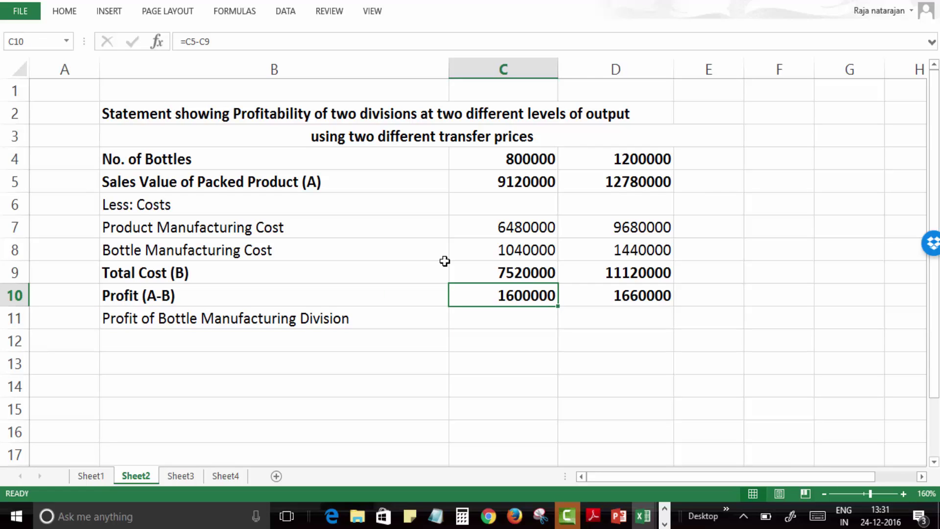
key(Up)
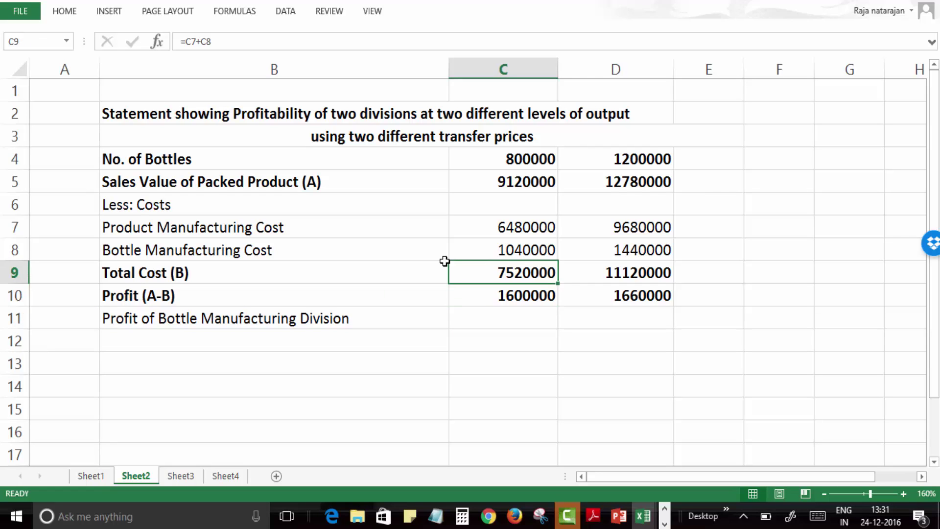
click(110, 473)
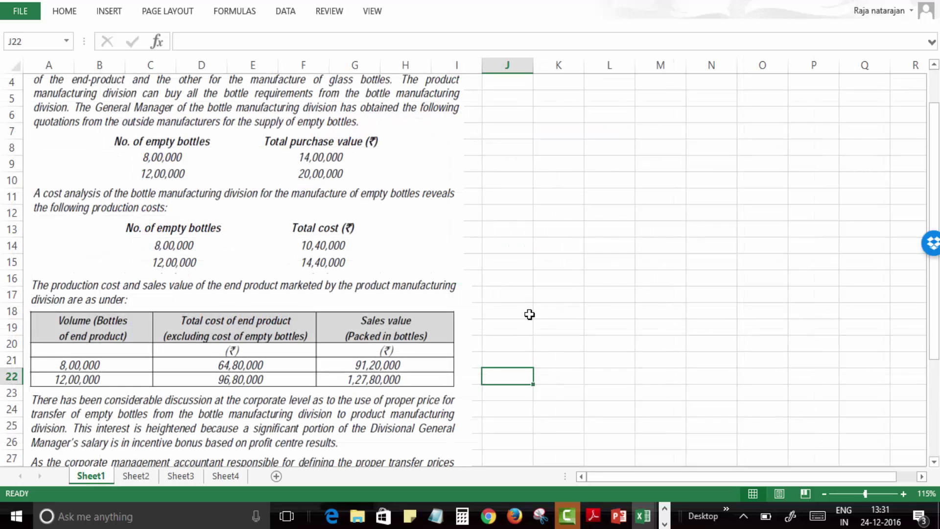
scroll(532, 313, down, 3)
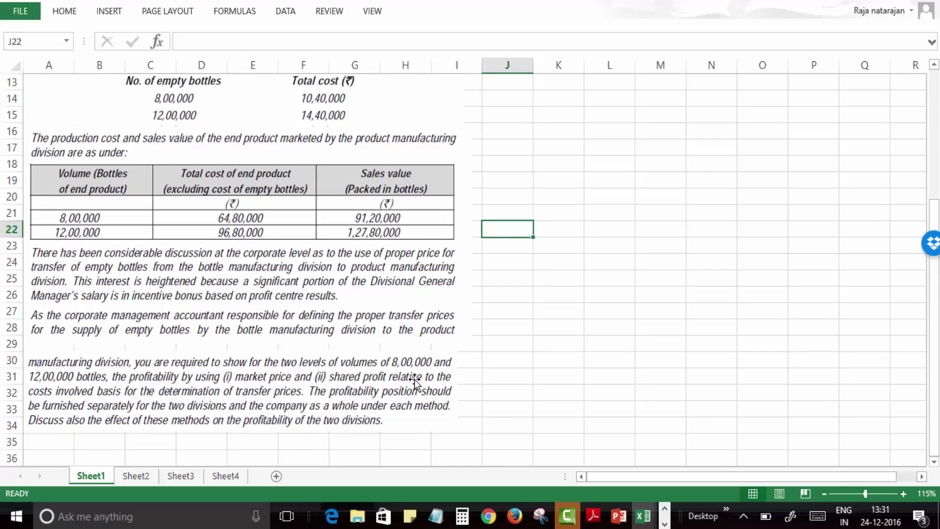
click(150, 473)
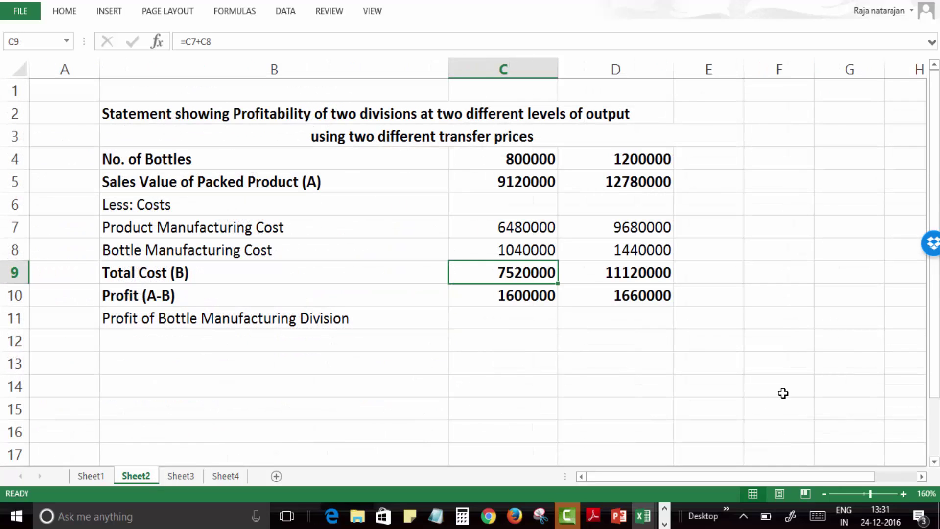
key(Down)
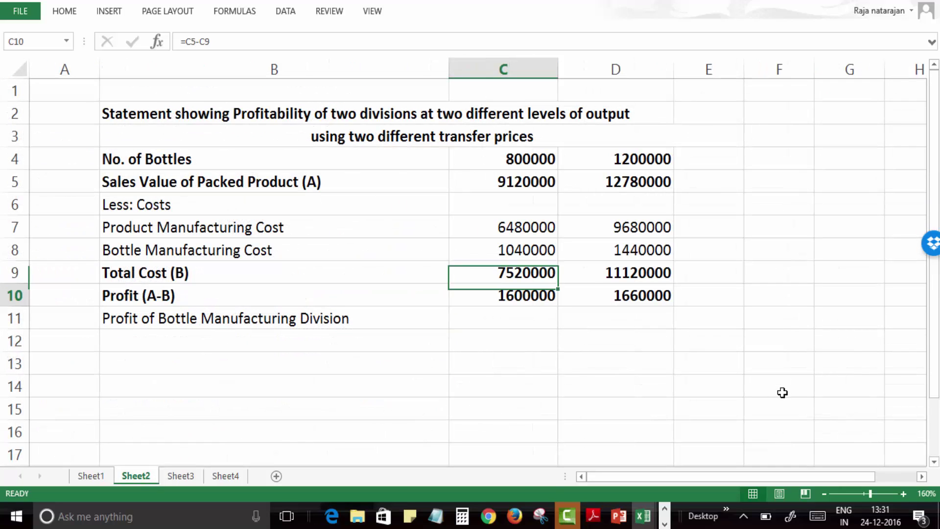
key(Up)
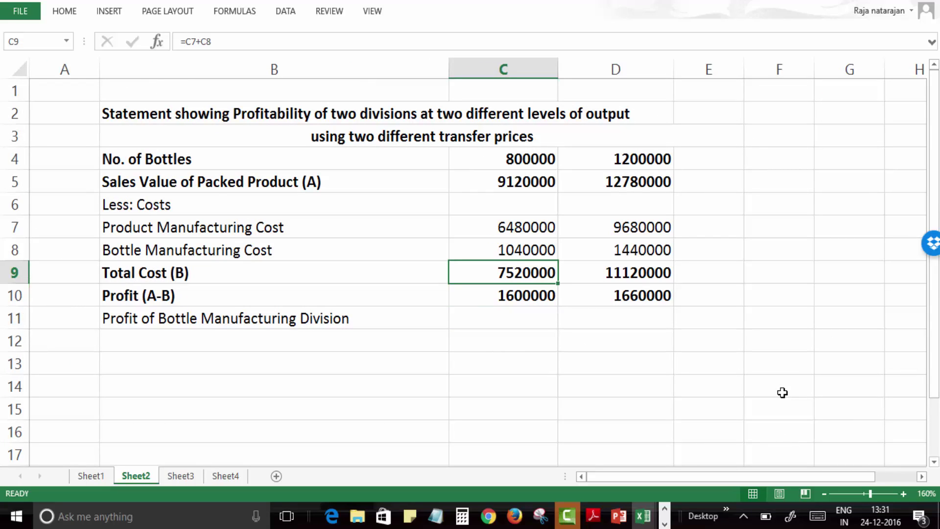
key(Up)
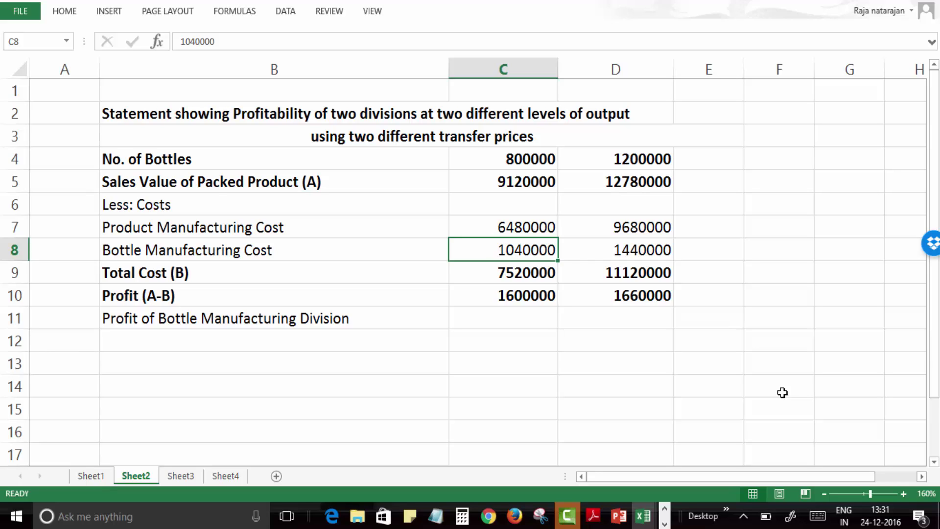
Step: Calculate the bottle division's share of profit for 800000 bottles in C11 with the formula =C10/C9*C8
key(Down)
key(Down)
key(Down)
text(=)
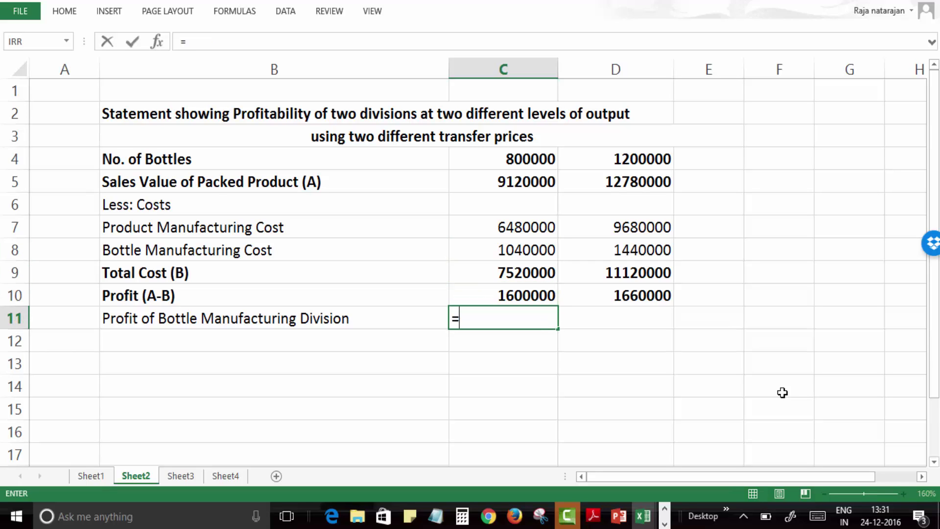
key(Up)
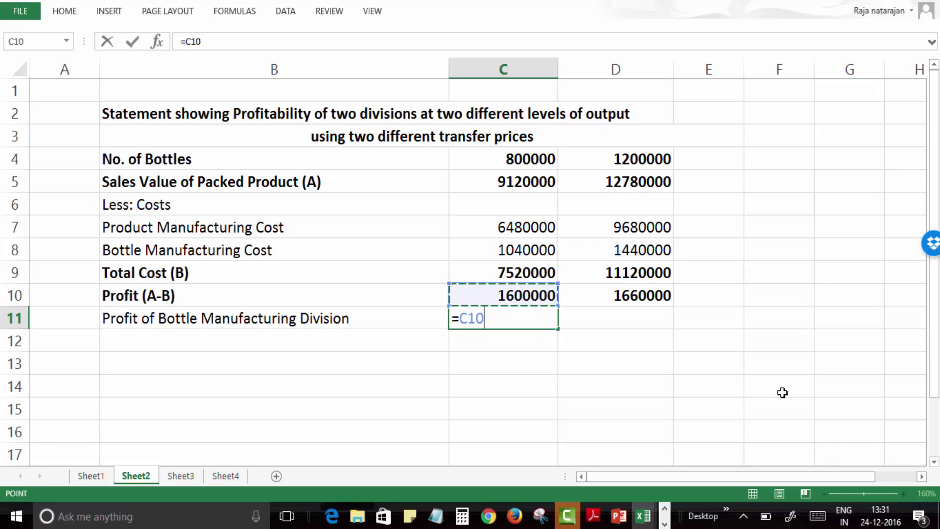
text(/)
key(Up)
key(Up)
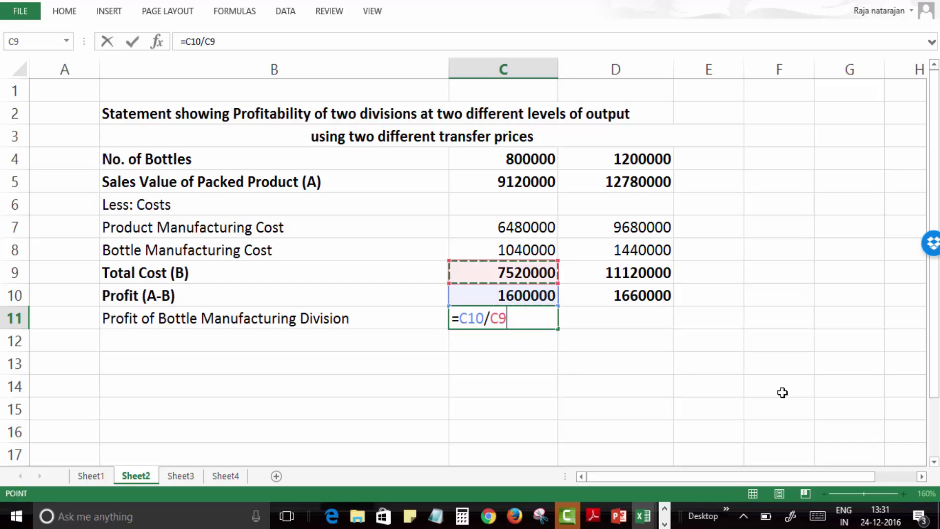
text(*)
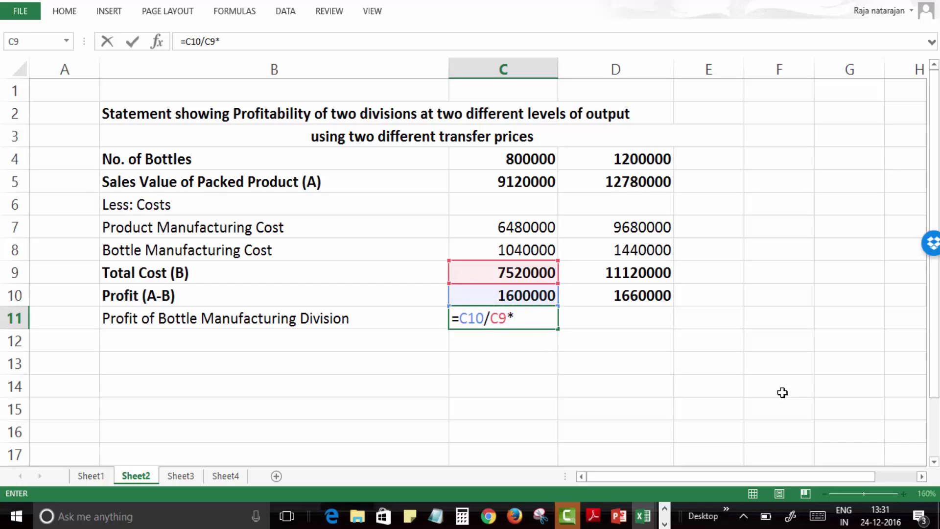
key(Up)
key(Up)
key(Up)
key(Return)
key(Up)
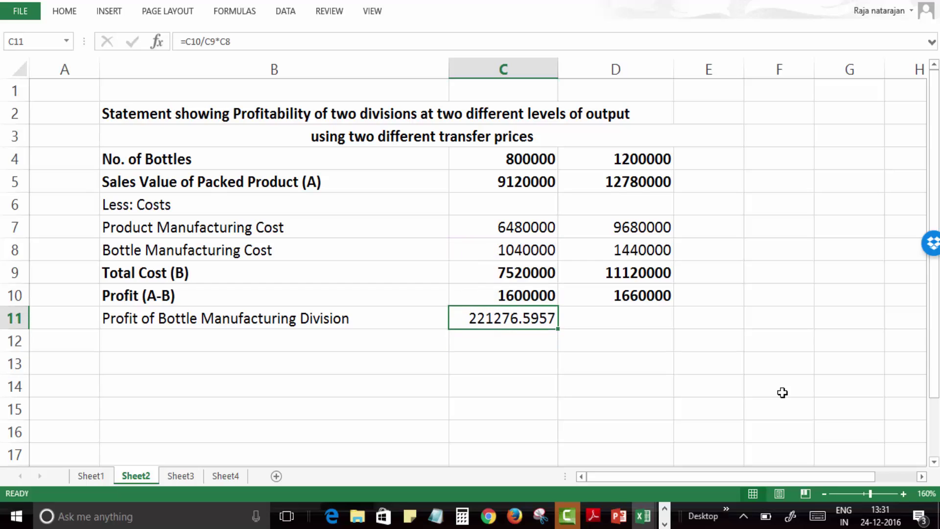
Step: Format the bottle division profit in C11 to show no decimal places
click(73, 16)
click(519, 56)
click(519, 57)
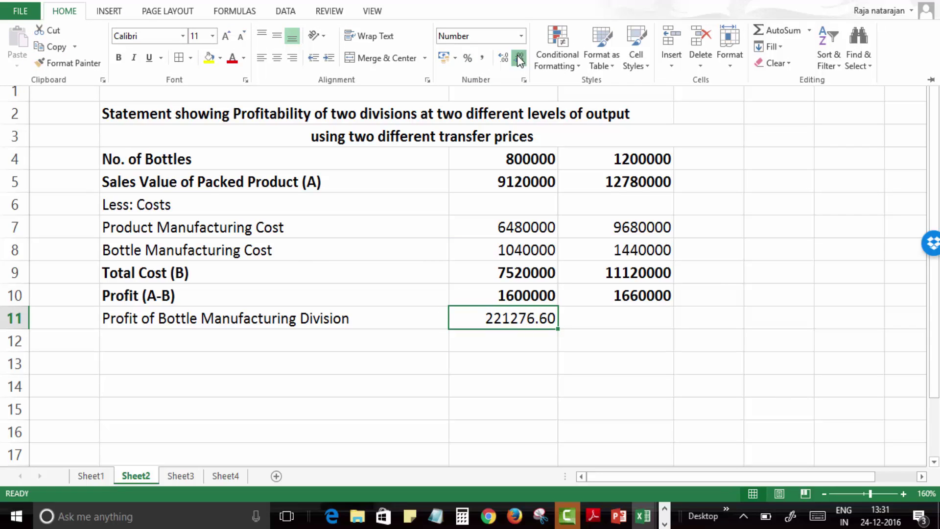
click(519, 56)
click(519, 56)
click(667, 361)
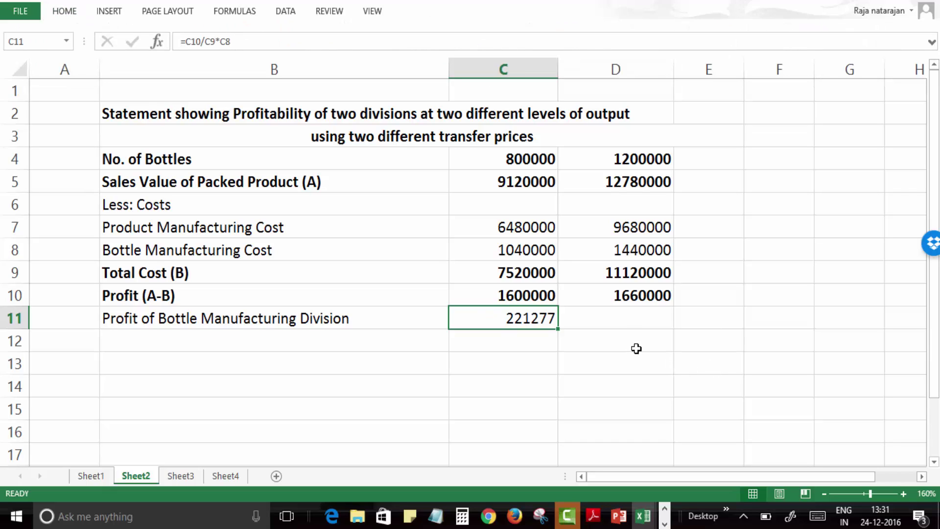
Step: Copy the bottle division profit formula from C11 to D11 for 1200000 bottles and check its cell references
key(ctrl+c)
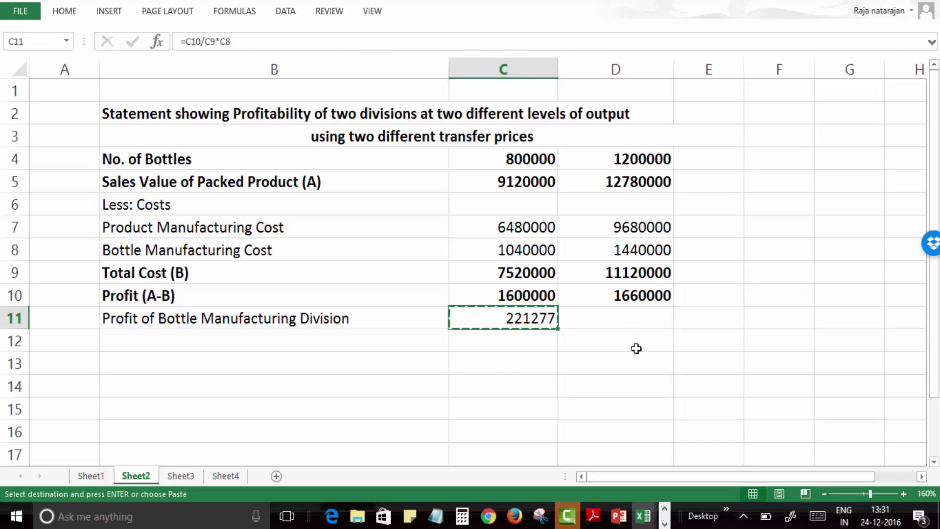
key(Right)
key(ctrl+v)
key(Escape)
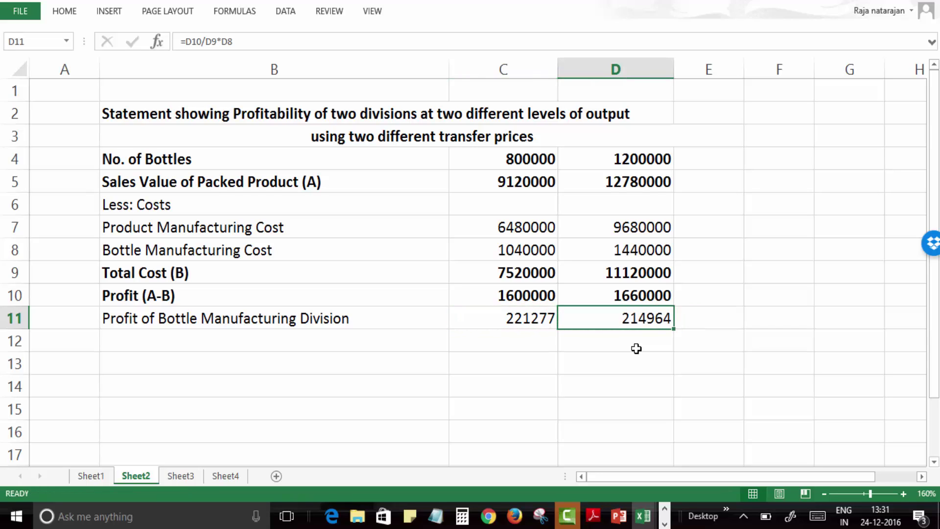
key(F2)
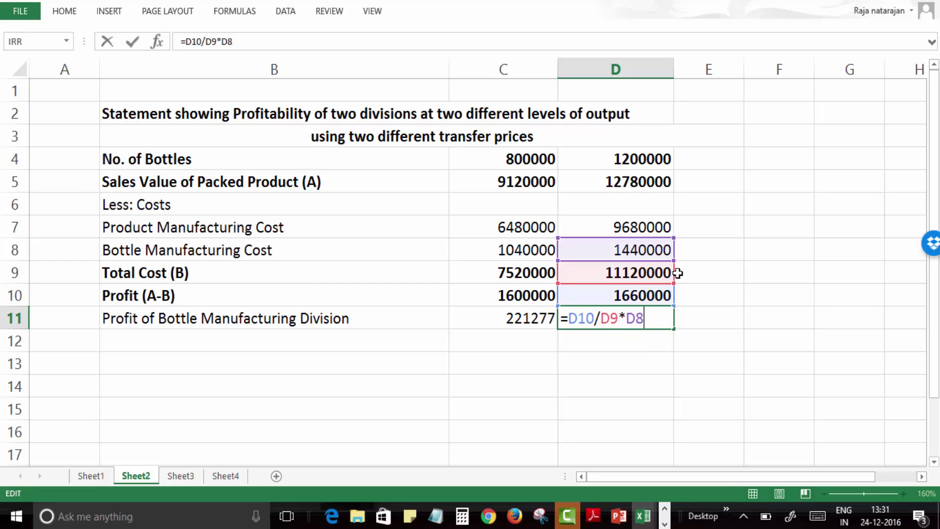
key(Return)
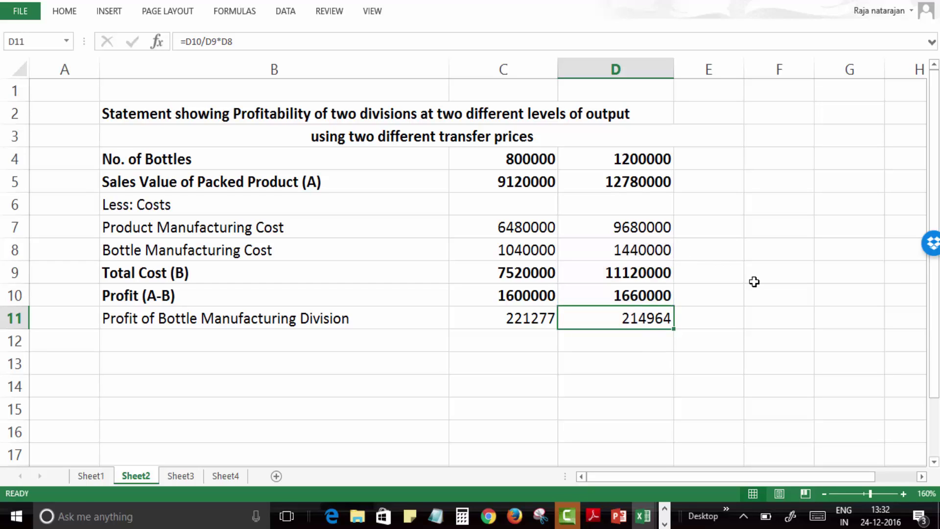
Step: Add the label "Profit of Product Manufacturing Division" in B12 below the bottle division profit
key(Down)
key(Left)
key(Left)
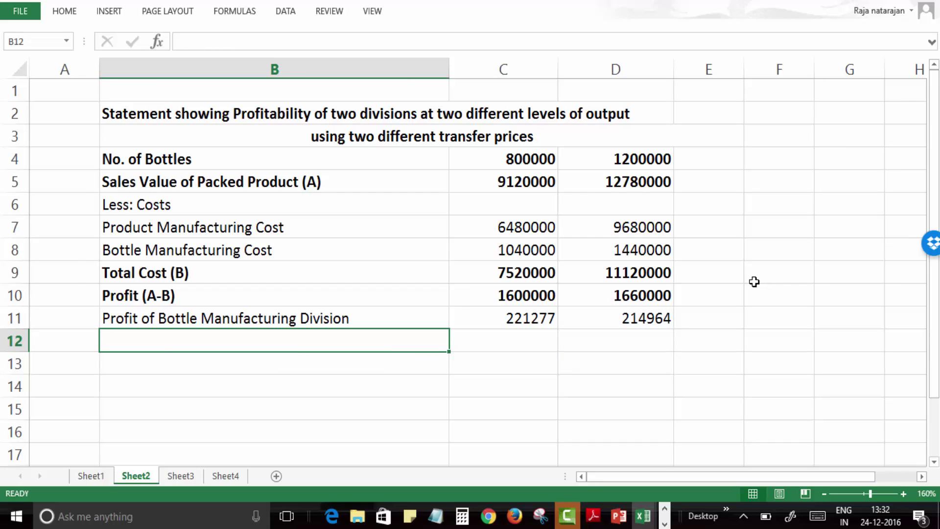
text(Profit of )
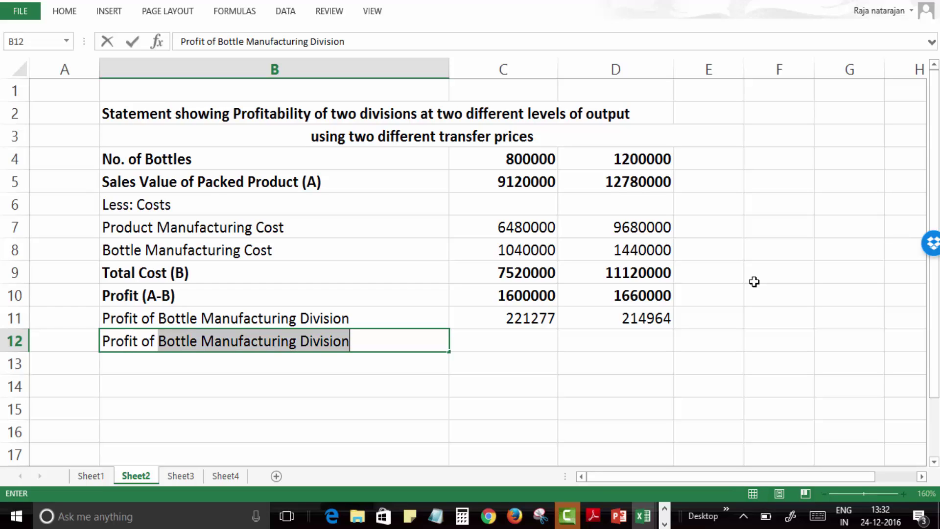
text(Product Ma)
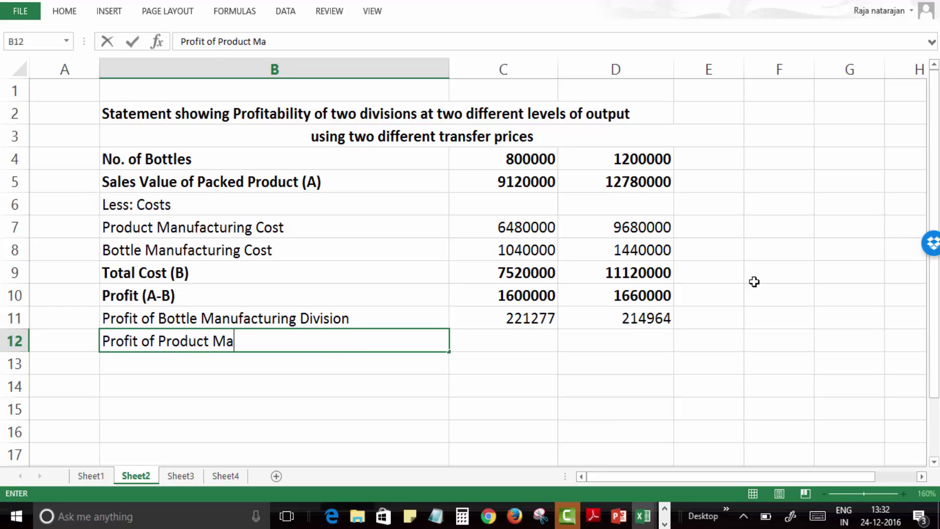
text(nufacturin)
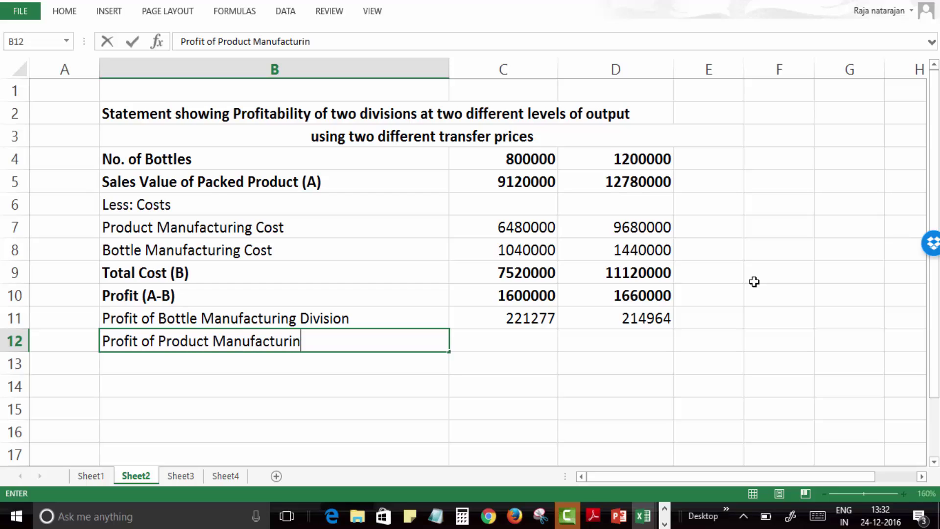
text(g Divsion)
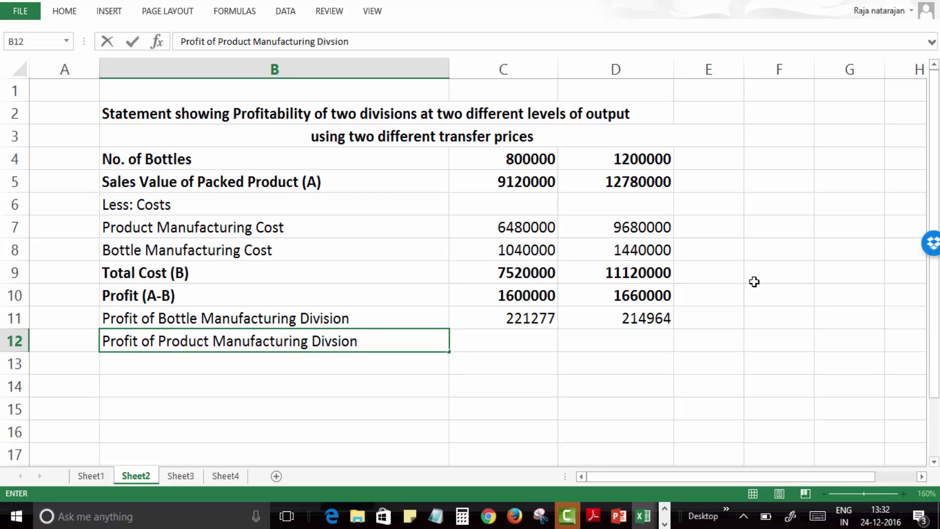
key(BackSpace)
key(BackSpace)
key(BackSpace)
key(BackSpace)
text(ision)
key(Return)
Step: Calculate the product division profit for 800000 bottles in C12 with the formula =C10-C11
key(Up)
key(Right)
text(=)
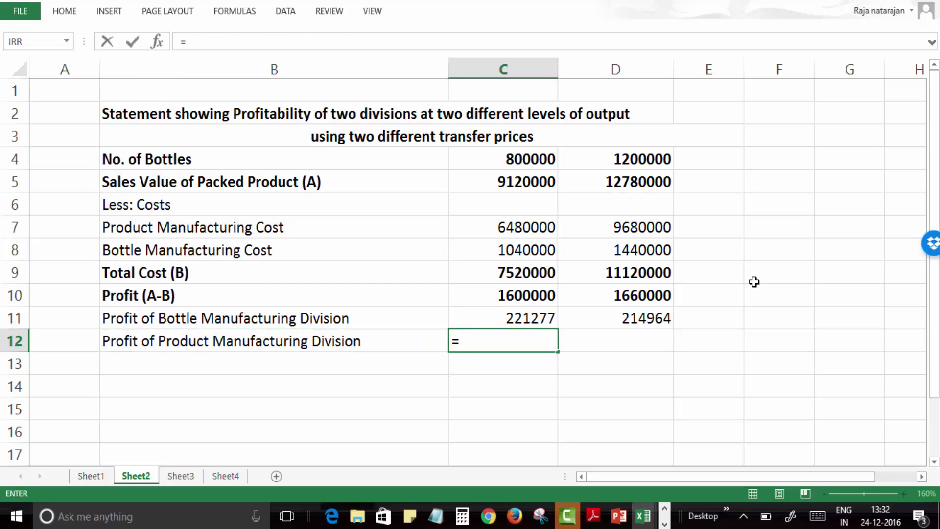
key(Up)
key(Up)
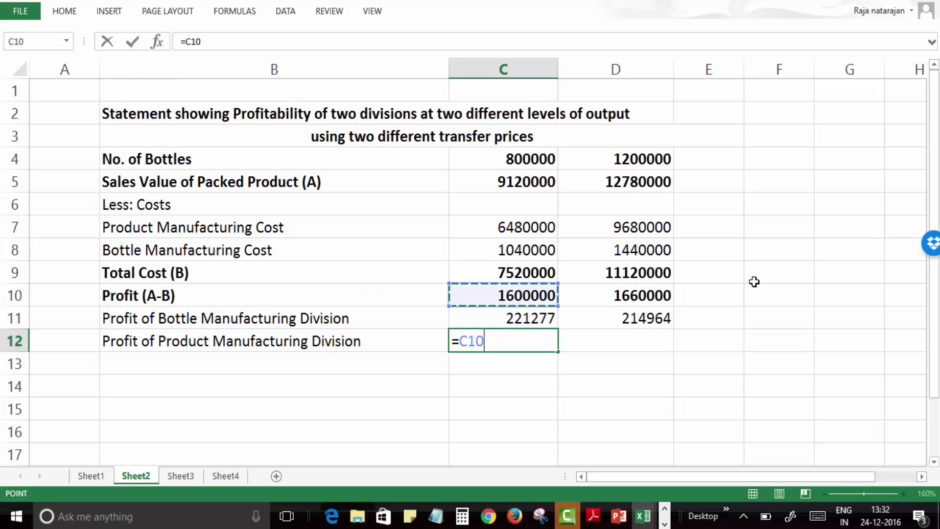
text(-)
key(Up)
key(Return)
key(Up)
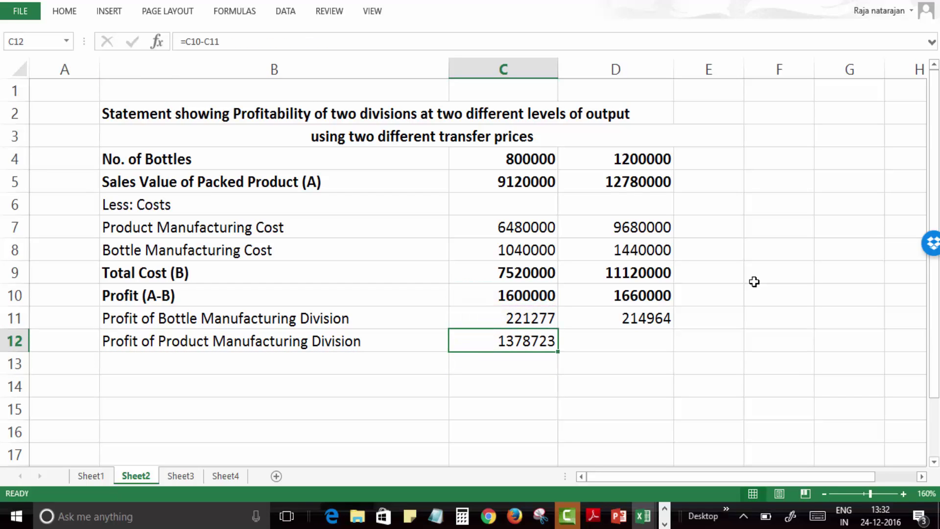
Step: Copy the product division profit formula from C12 to D12 and make the row B12:D12 bold
key(ctrl+c)
key(Right)
key(ctrl+v)
key(shift+Left)
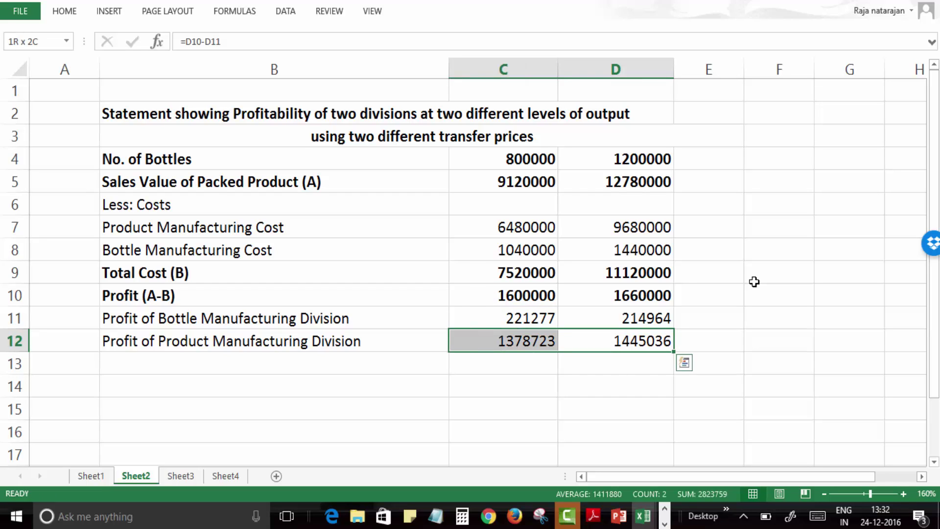
key(shift+Left)
key(ctrl+b)
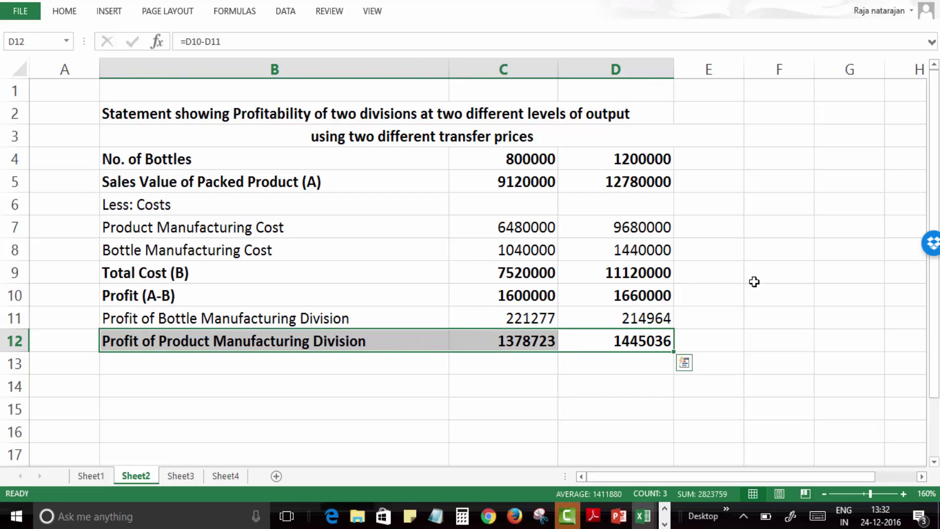
Step: Add the bold heading "Transfer Price of Bottle" in B14, one blank row below the product division profit
key(Down)
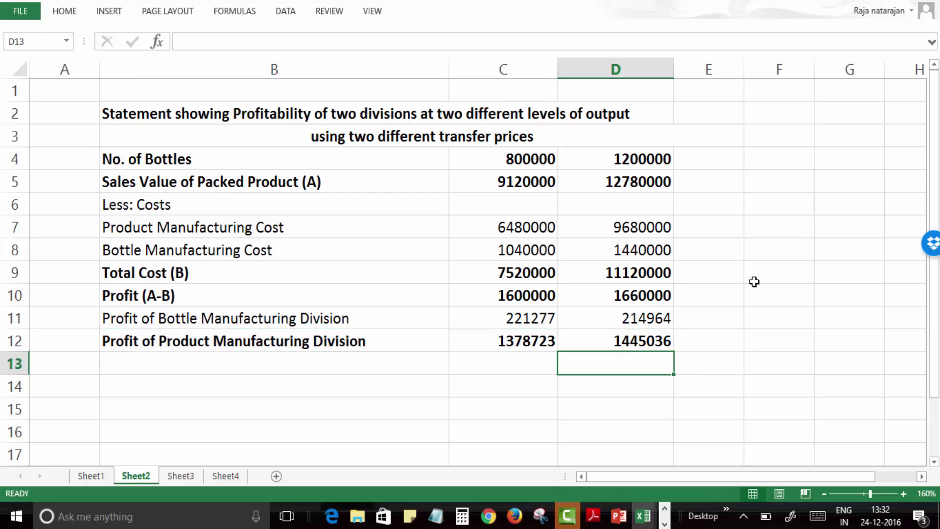
key(Left)
key(Left)
key(Down)
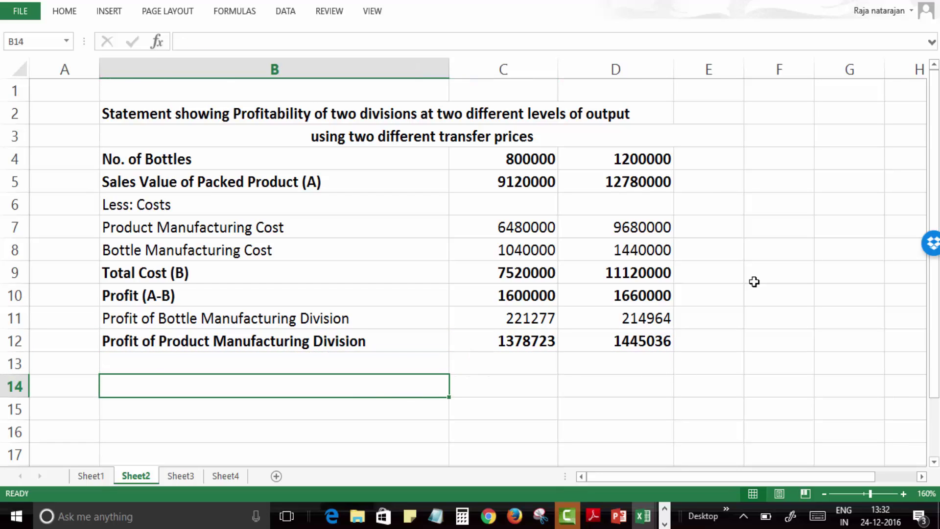
text(Transf)
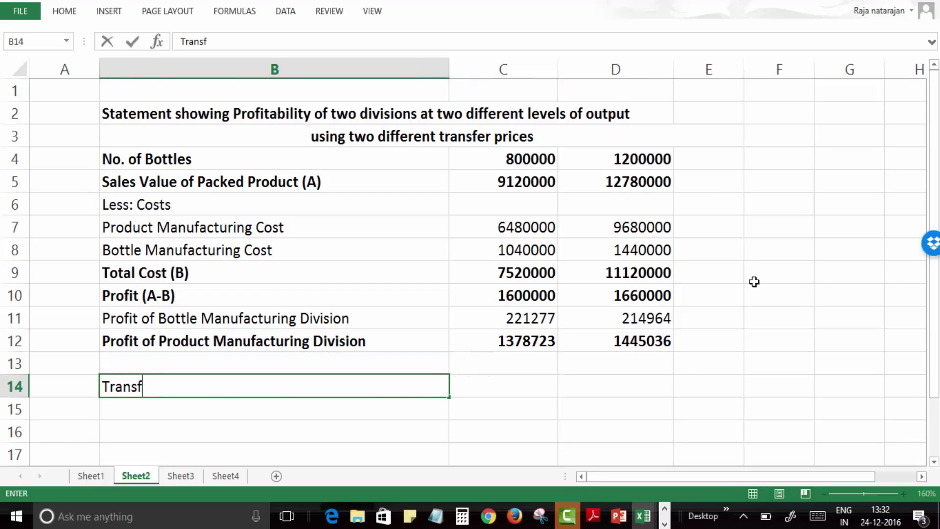
text(er Price of B)
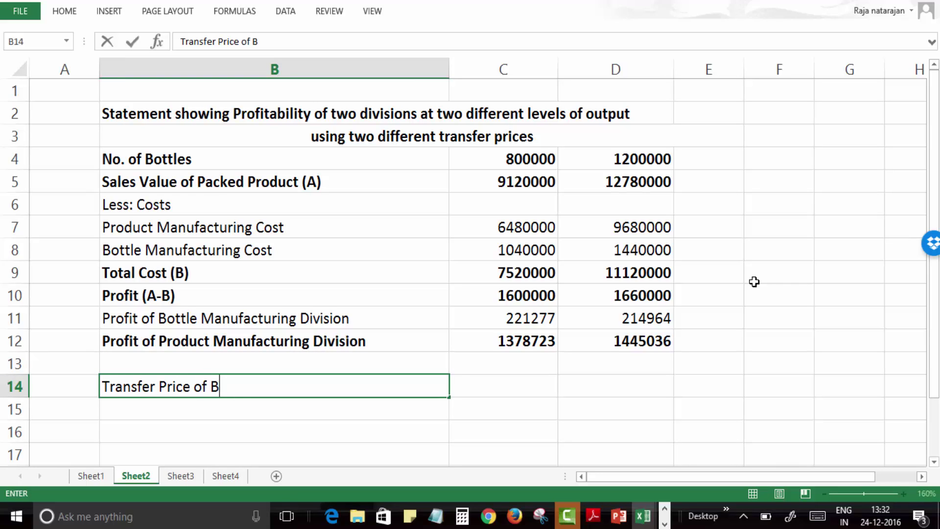
text(ottle)
key(ctrl+Return)
key(ctrl+b)
key(Down)
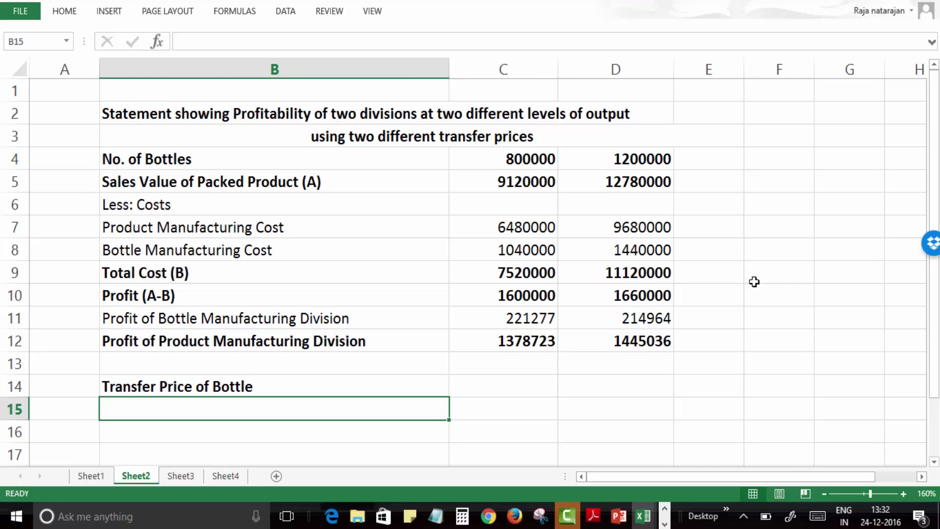
key(Up)
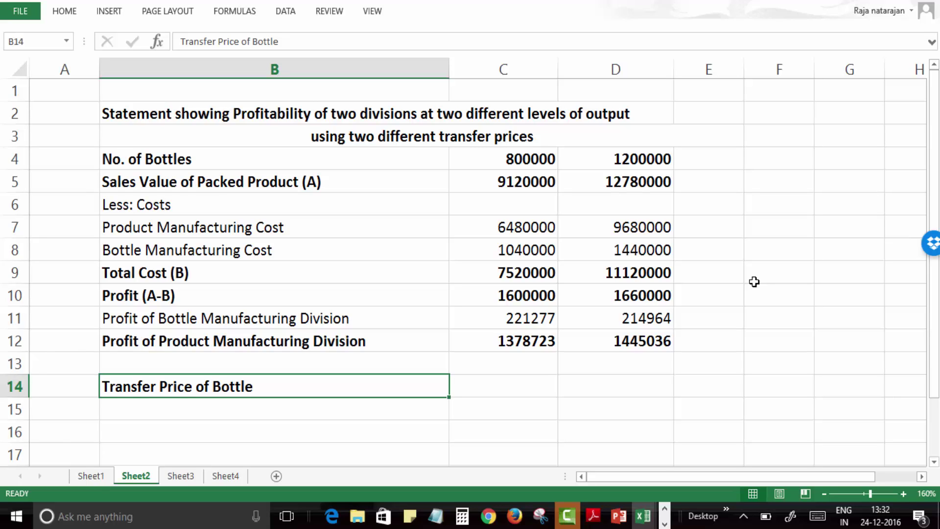
key(Return)
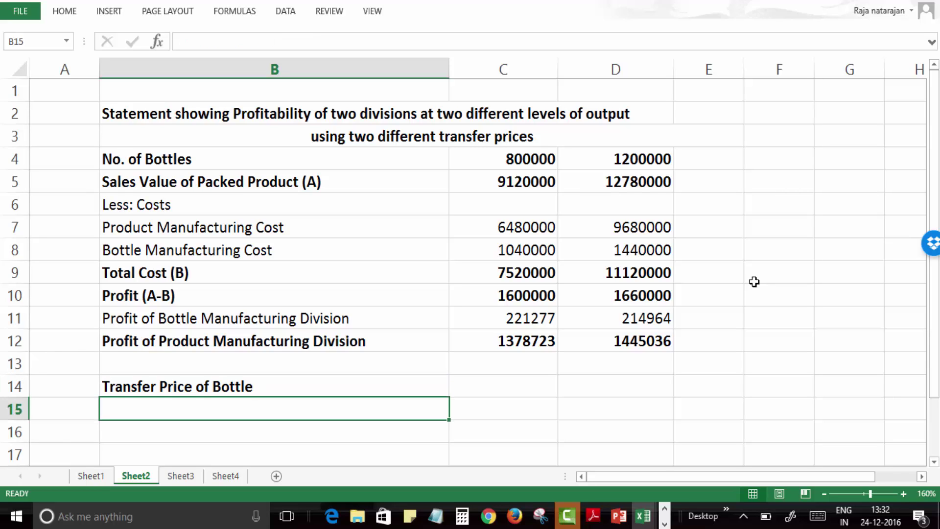
Step: Add the label "Cost" in B15 and link C15 to the bottle manufacturing cost with the formula =C8
text(Cost)
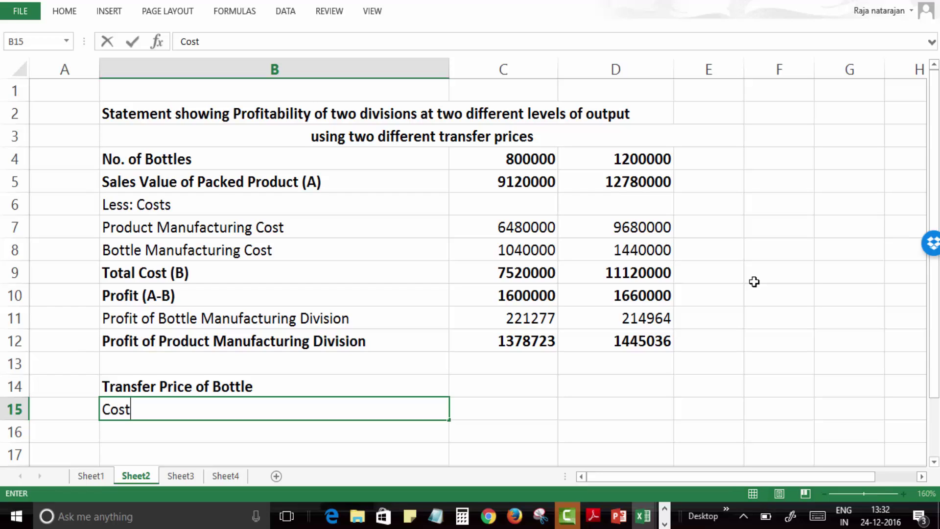
key(Return)
key(Up)
key(Right)
text(=)
key(Up)
key(Up)
key(Up)
key(Up)
key(Up)
key(Up)
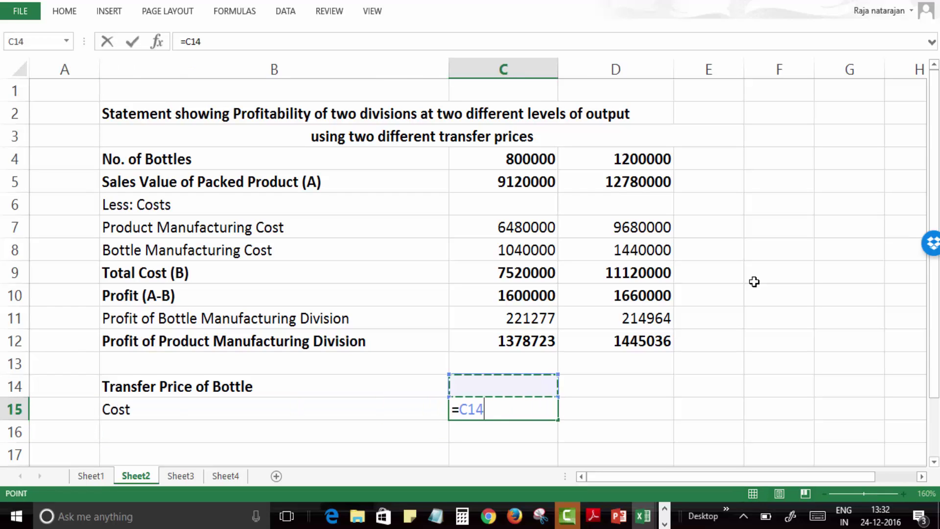
key(Up)
key(Return)
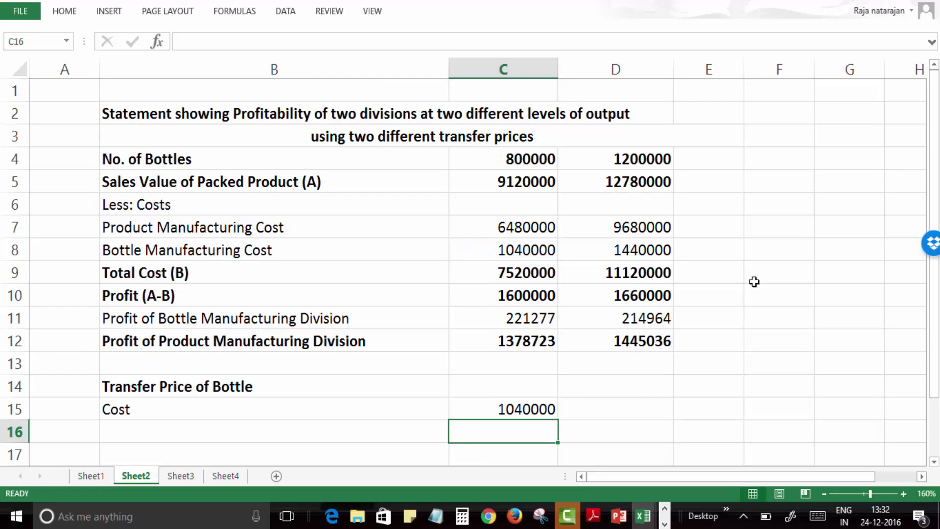
Step: Copy the cost formula from C15 to D15 for 1200000 bottles
key(Up)
key(ctrl+c)
key(Right)
key(Return)
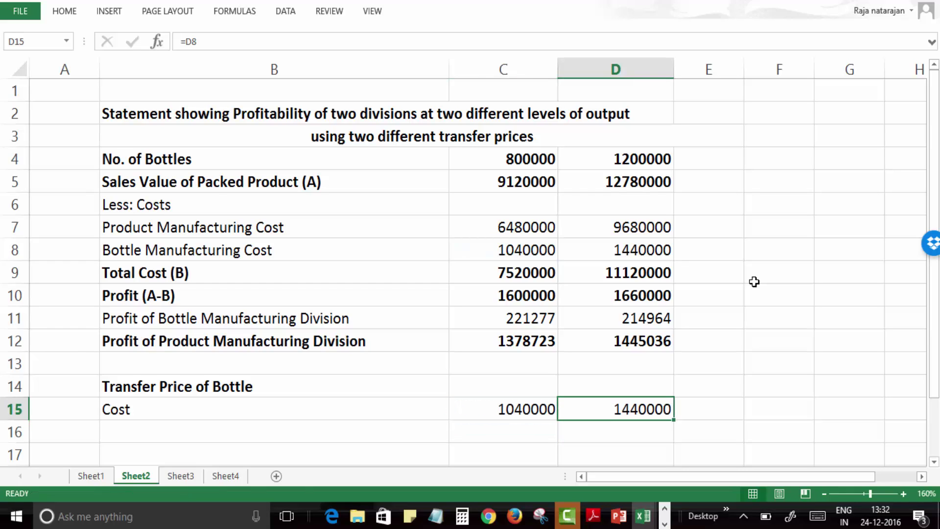
Step: Add the label "Add: Profit" in B16 below the cost row, in regular weight
key(Down)
key(Left)
key(Left)
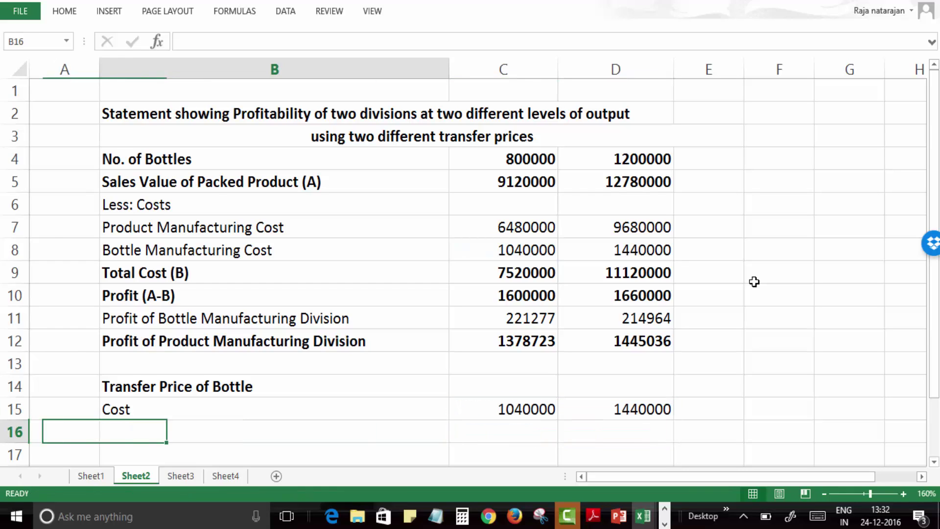
text(Pr)
key(BackSpace)
key(BackSpace)
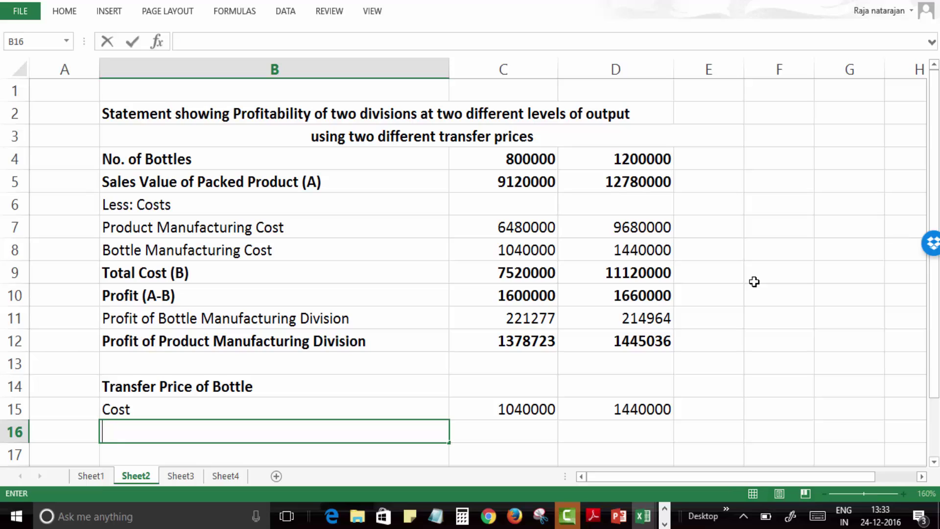
text(Add: Profit)
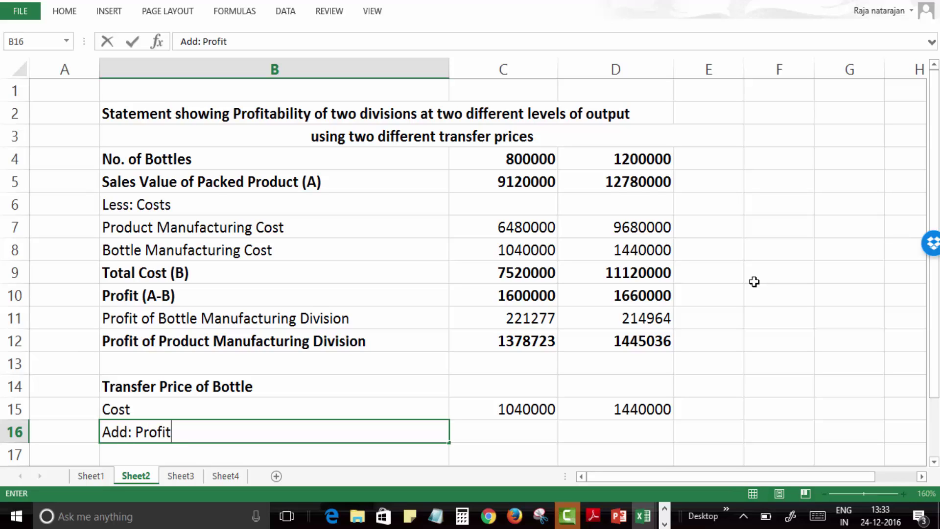
key(Return)
key(Up)
key(ctrl+b)
key(ctrl+b)
Step: Link C16 to the bottle manufacturing division's profit for 800000 bottles with the formula =C11
key(Right)
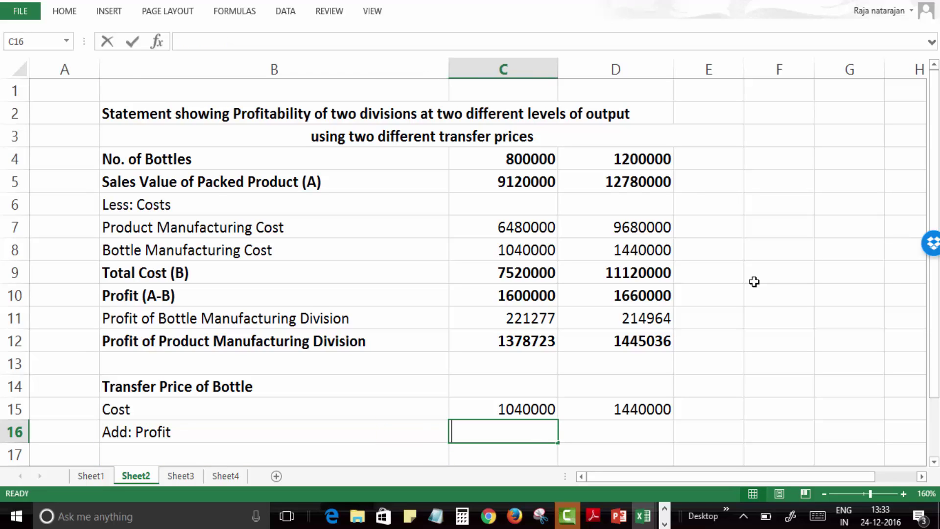
text(=)
key(Up)
key(Up)
key(Up)
key(Up)
key(Up)
key(Return)
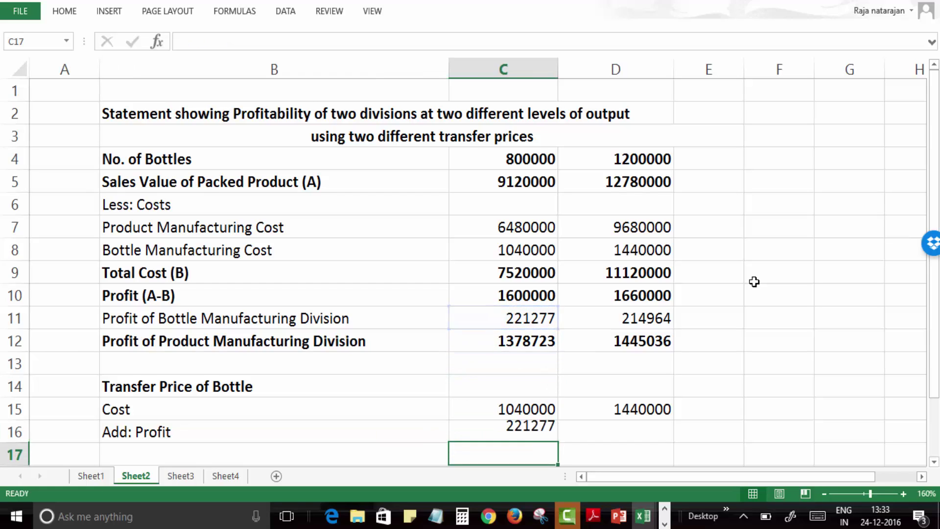
Step: Copy the profit formula from C16 to D16 for 1200000 bottles
key(Up)
key(ctrl+c)
key(Right)
key(Return)
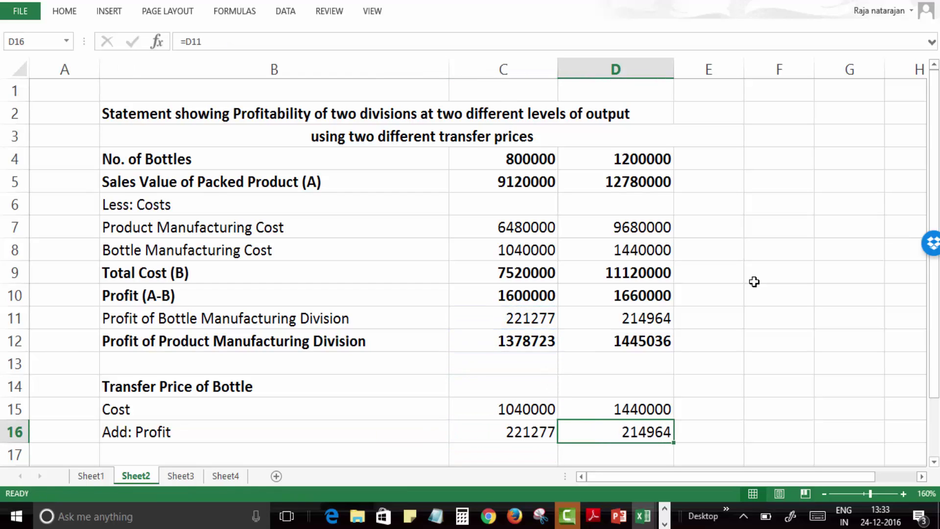
Step: Add the label "Total Price" in B17 below the profit row
key(Down)
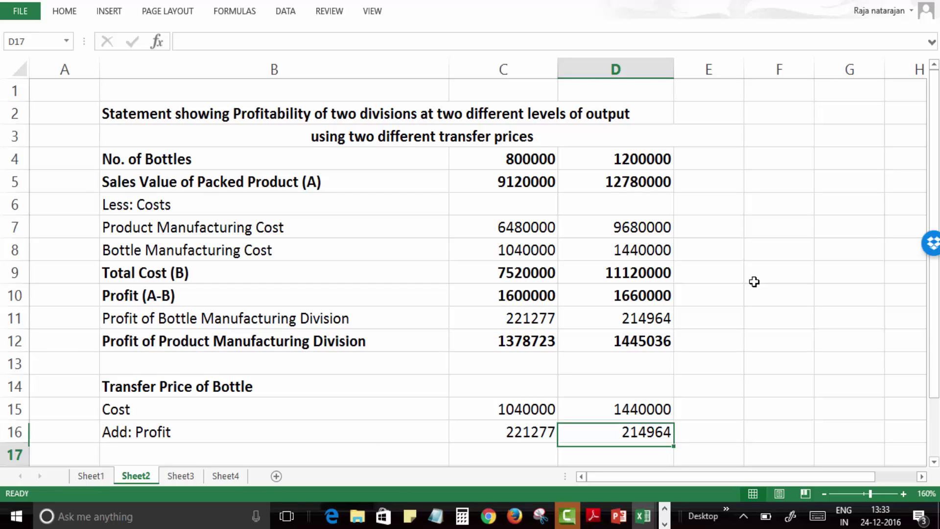
key(Left)
key(Left)
text(Total Pro)
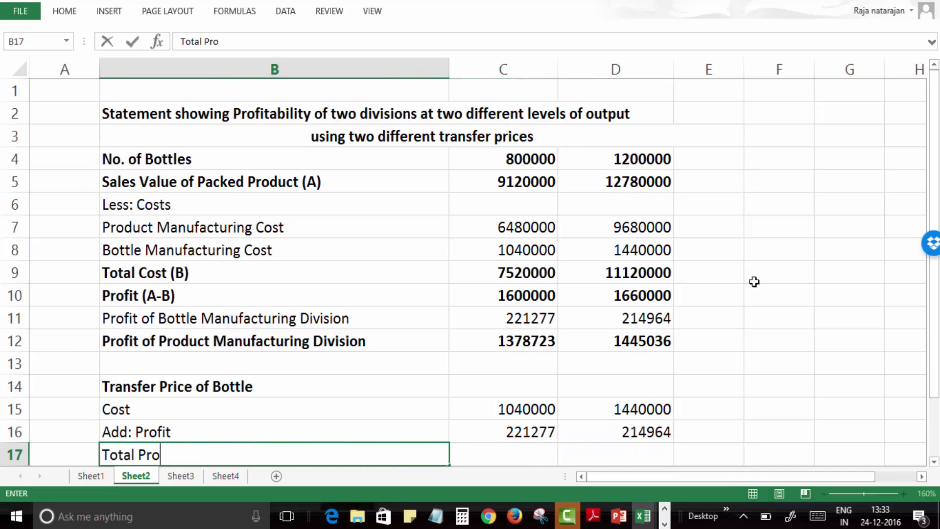
key(BackSpace)
text(ice)
key(Return)
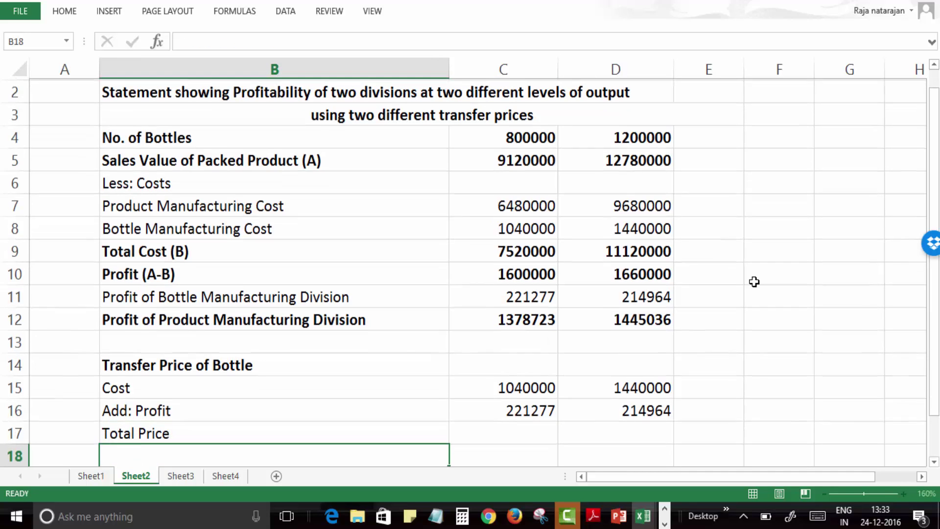
Step: Calculate the total price for 800000 bottles in C17 with the formula =C15+C16
key(Up)
key(Right)
text(=)
key(Up)
key(Up)
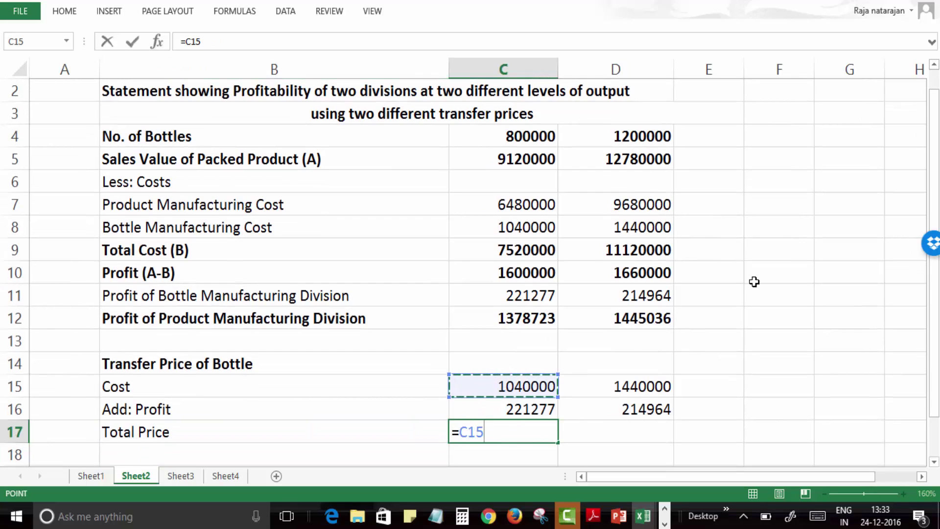
text(+)
key(Up)
key(ctrl+Return)
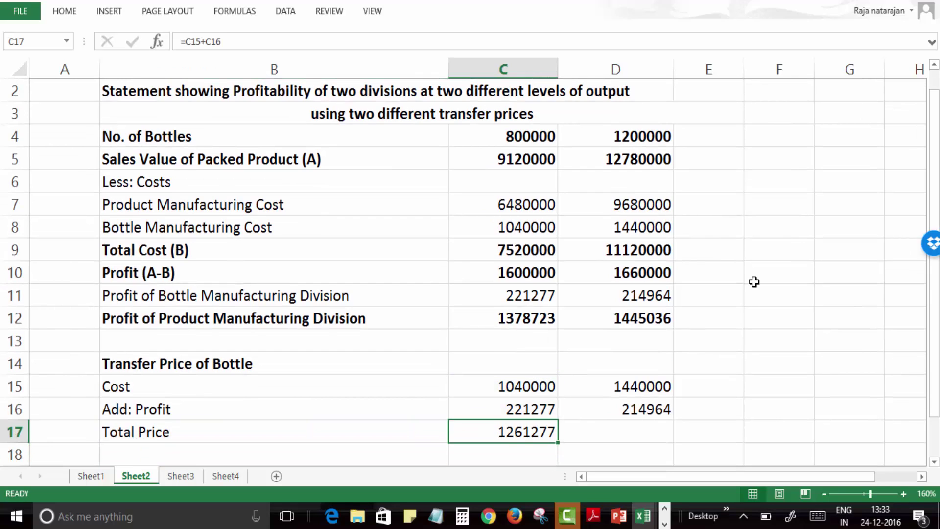
Step: Make the total price in C17 bold and copy its formula to D17 for 1200000 bottles
key(ctrl+b)
key(ctrl+c)
key(Right)
key(Return)
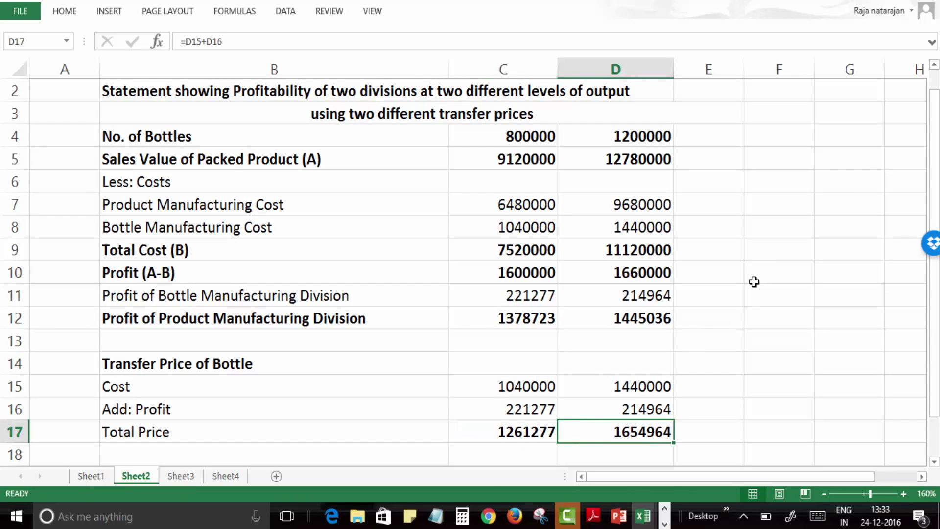
Step: Add the label "Tranfer Price per Bottle" in B18 below the total price row
key(Down)
key(Left)
key(Left)
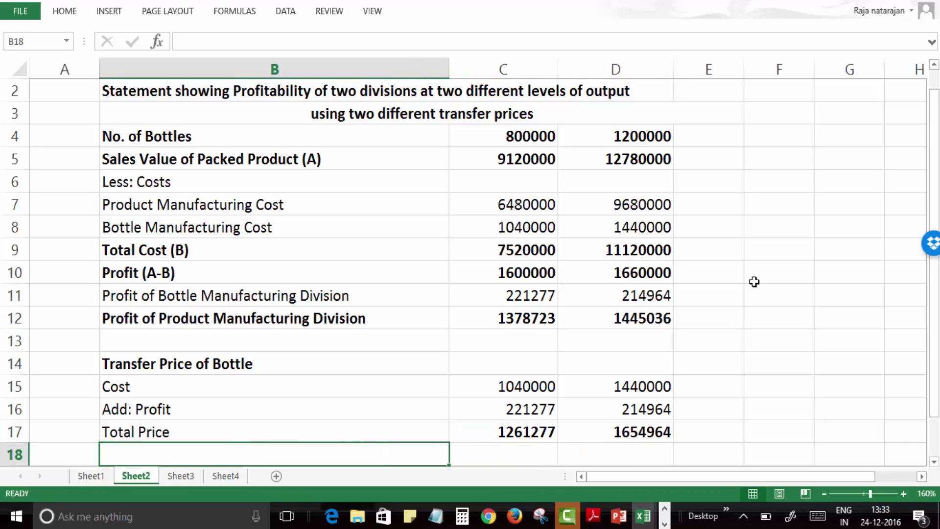
text(Tranfer)
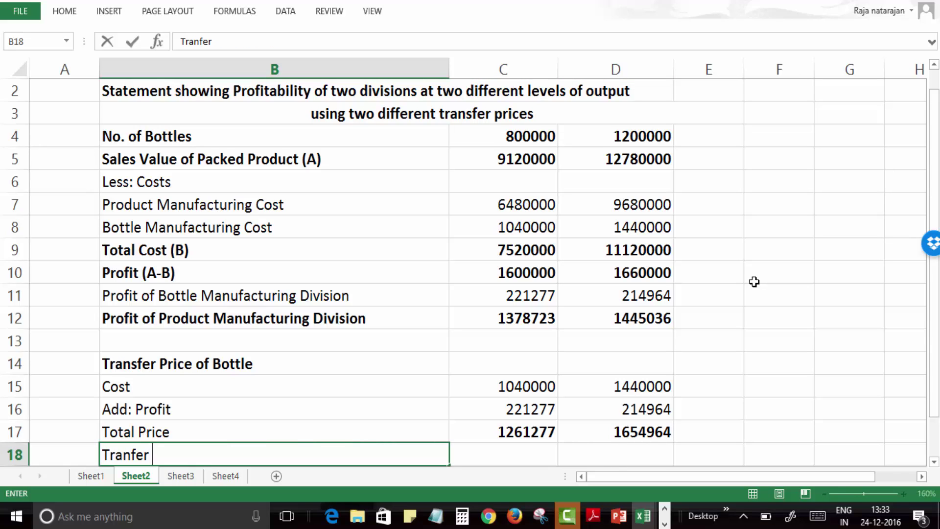
text( Price per Bott)
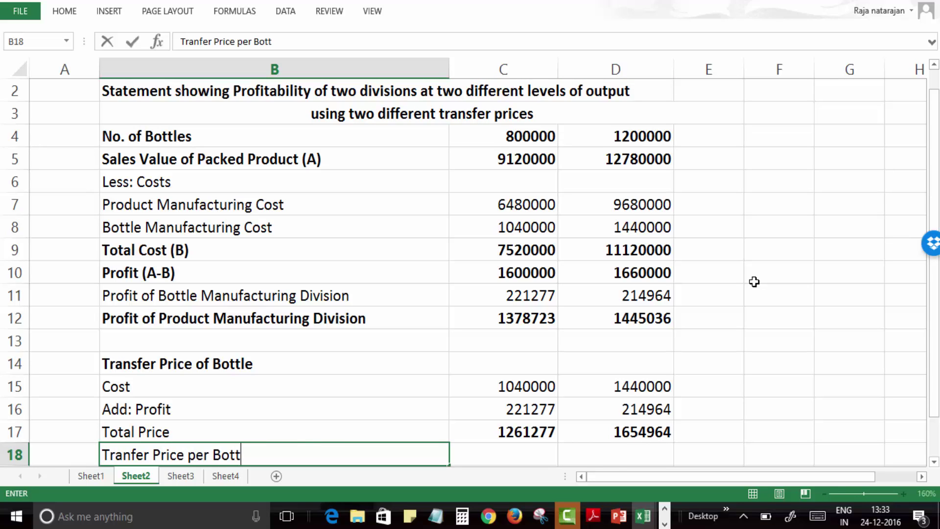
text(lo)
key(BackSpace)
key(BackSpace)
text(le)
key(Return)
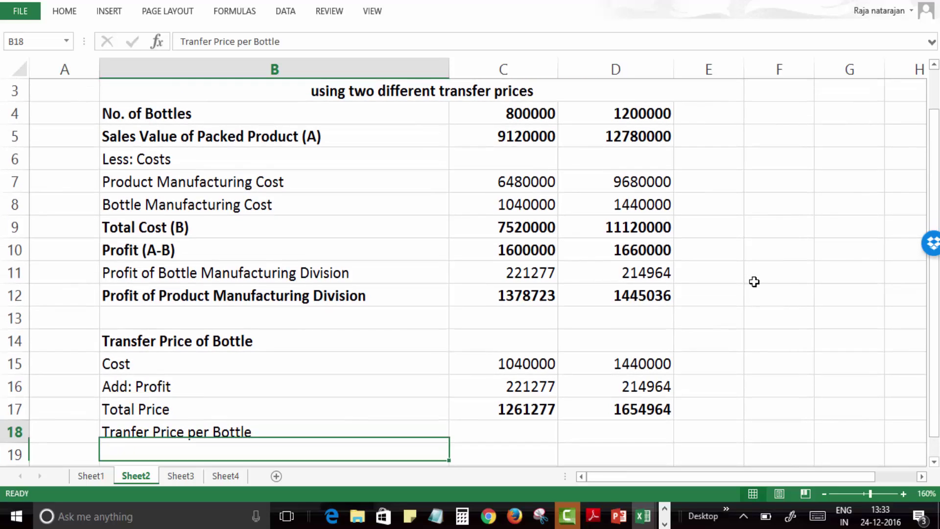
Step: Calculate the transfer price per bottle at 800000 bottles in C18 with the formula =C17/C4
key(Up)
key(Right)
text(=)
key(Up)
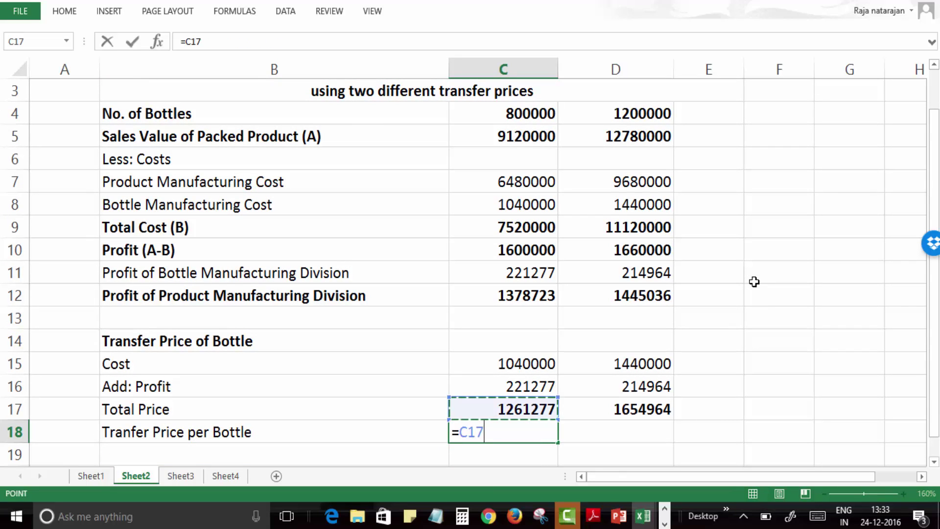
text(/)
key(Up)
key(Up)
key(Up)
key(Up)
key(Up)
key(Up)
key(Up)
key(Up)
key(Up)
key(Up)
key(Up)
key(Up)
key(Up)
key(Up)
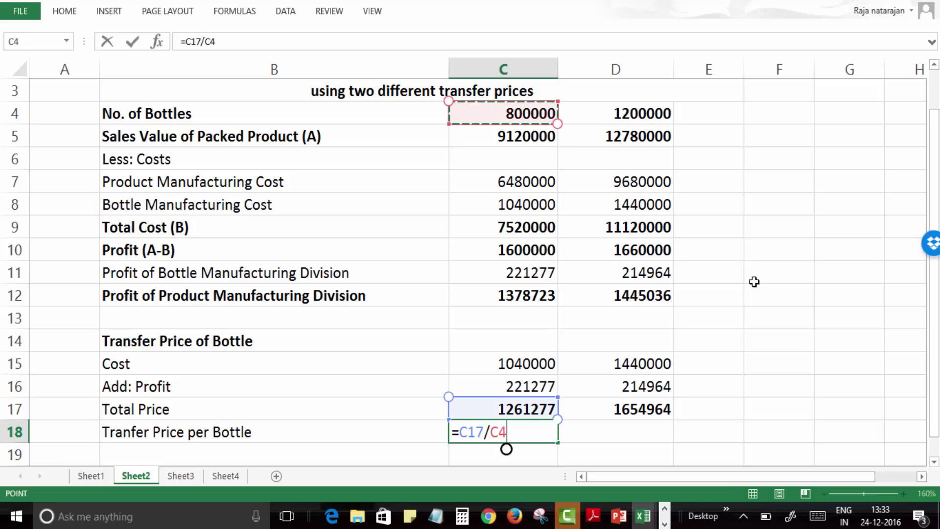
key(Return)
Step: Format the transfer price per bottle in C18 as a number with two decimal places
key(Up)
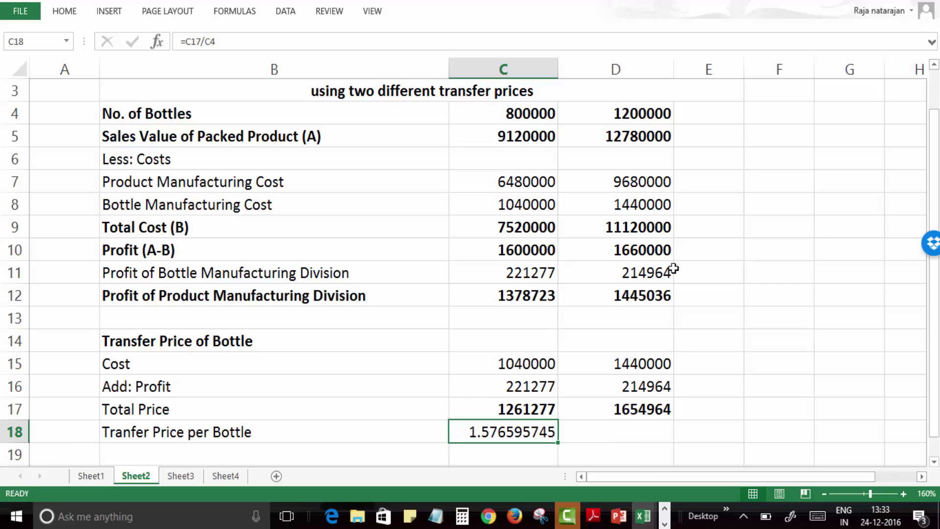
click(71, 10)
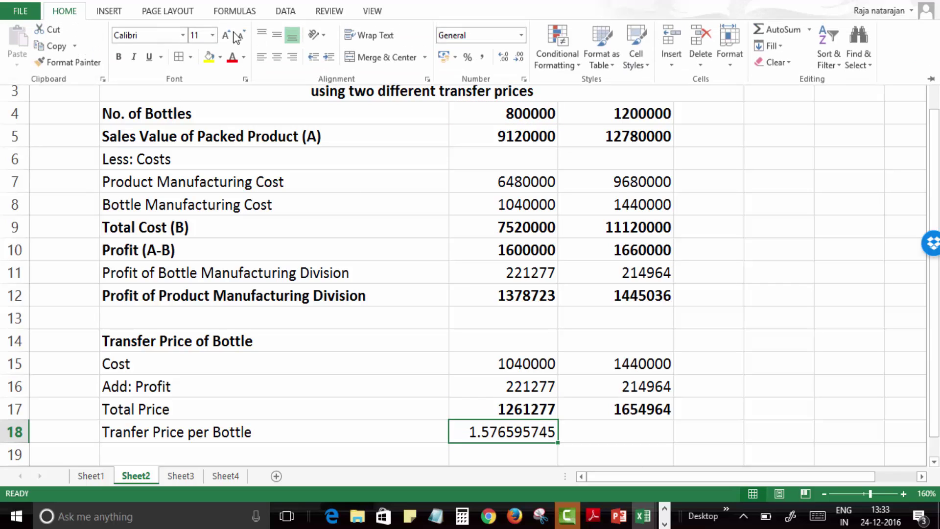
click(487, 59)
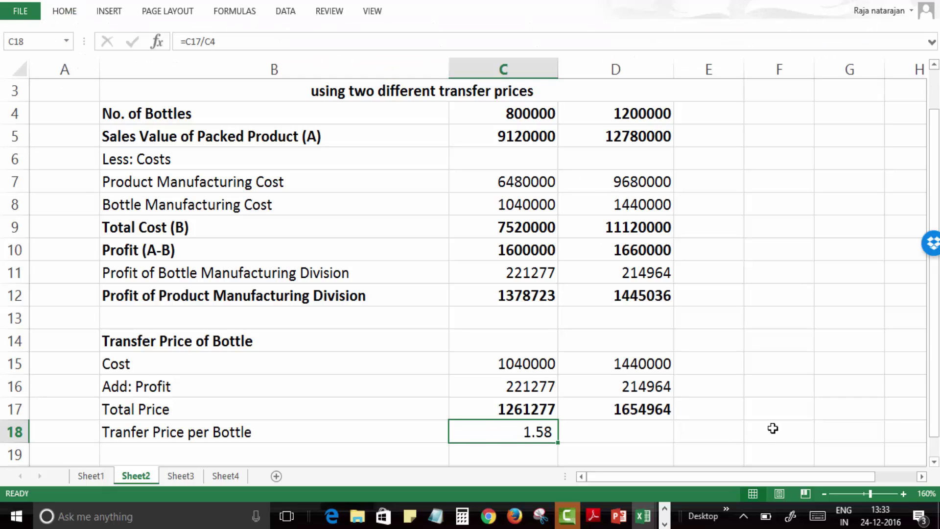
Step: Copy the transfer price per bottle formula and its format from C18 to D18 for 1200000 bottles
key(ctrl+c)
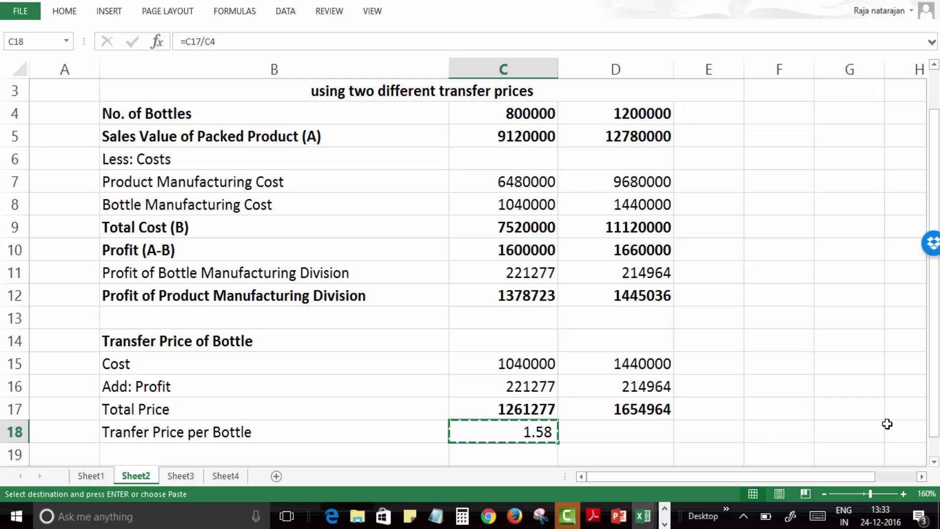
key(Right)
key(Return)
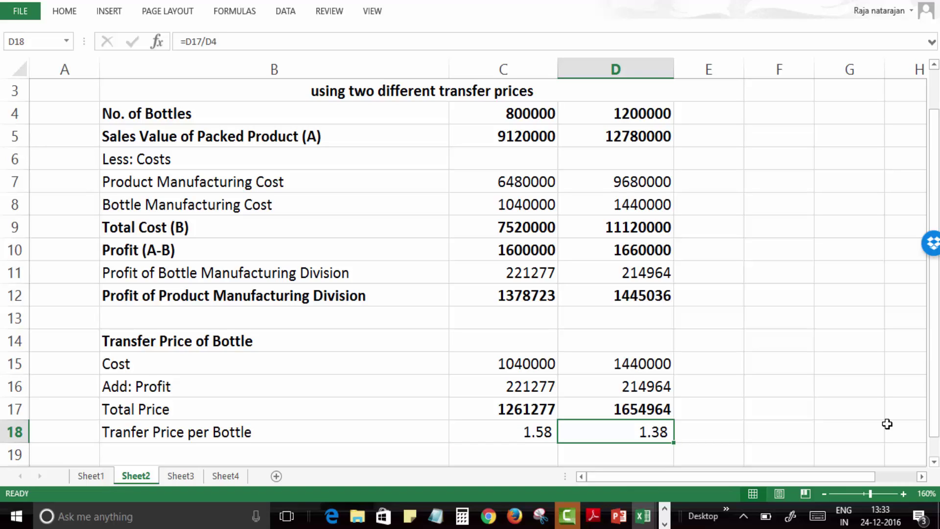
key(Left)
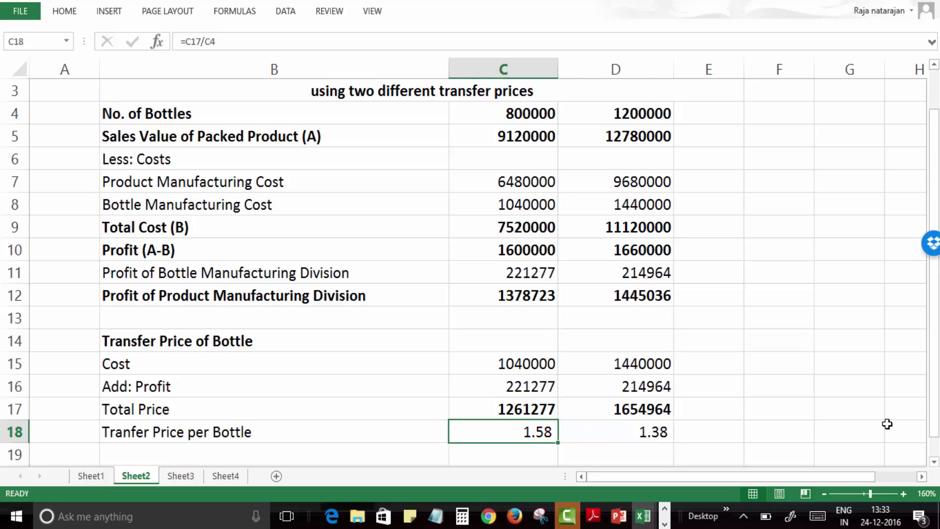
Step: Add the label "Profit per Bottle" in B19 below the transfer price per bottle row
key(Left)
key(Down)
text(P)
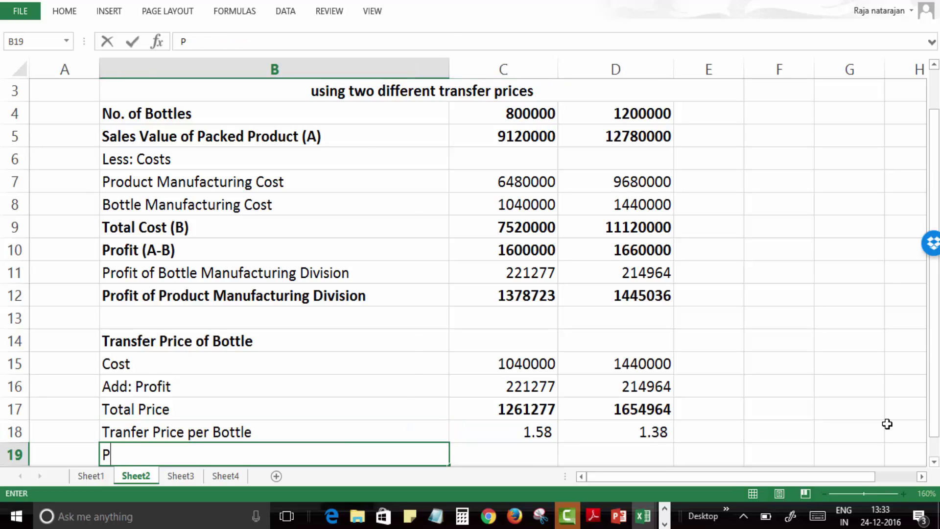
text(rofit per B)
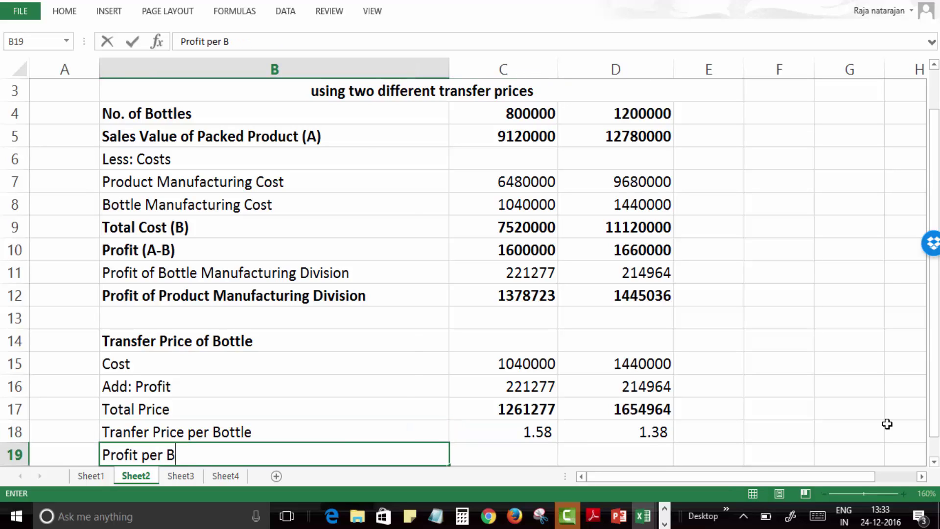
text(ottle)
key(Return)
Step: Calculate the bottle division's profit per bottle at 800000 bottles in C19 with the formula =C16/C4
key(Up)
key(Right)
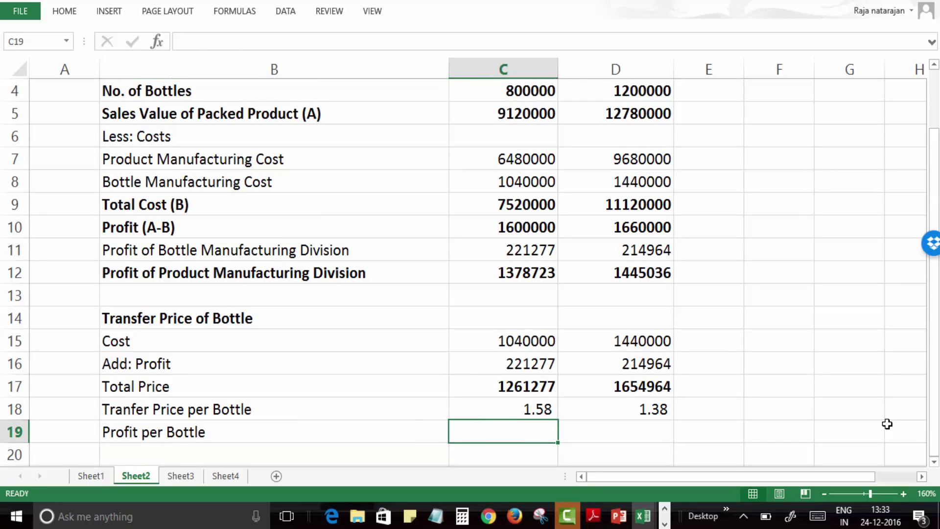
text(=)
key(Up)
key(Up)
key(Up)
text(/)
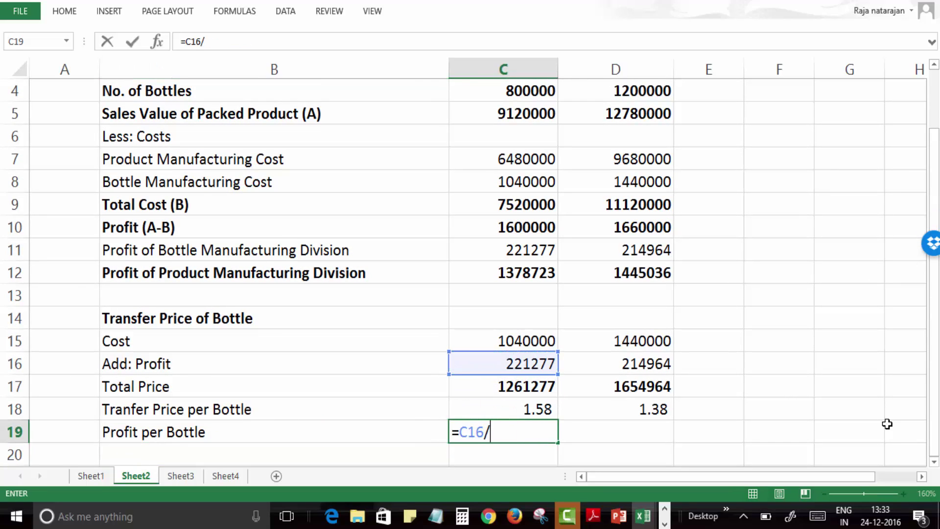
key(Up)
key(Up)
key(Up)
key(Up)
key(Up)
key(Up)
key(Up)
key(Up)
key(Up)
key(Up)
key(Up)
key(Up)
key(Up)
key(Up)
key(Up)
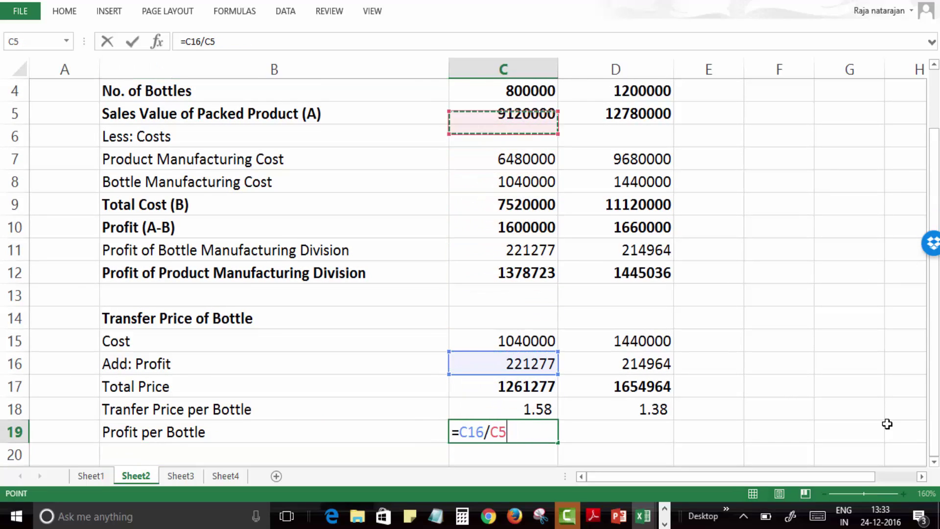
key(Return)
key(Up)
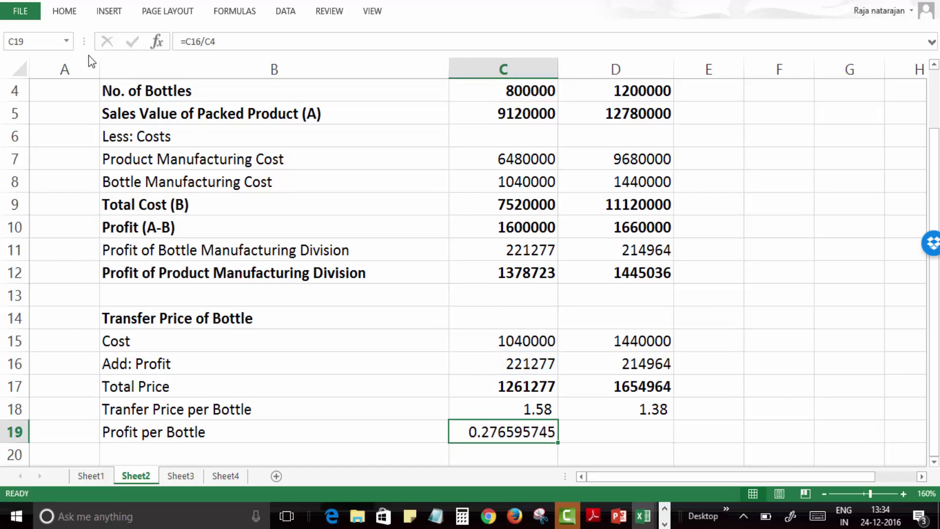
Step: Apply the comma number style with two decimal places to the profit per bottle in C19
click(69, 12)
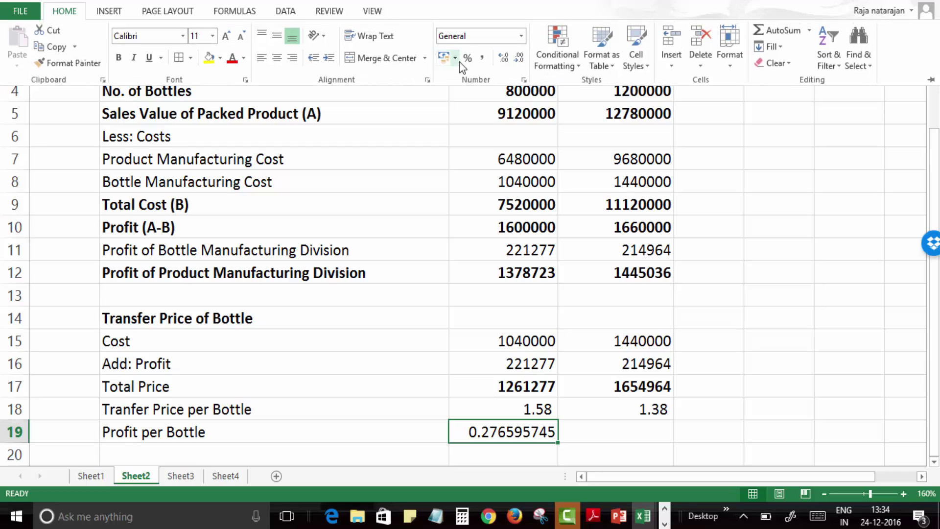
click(488, 59)
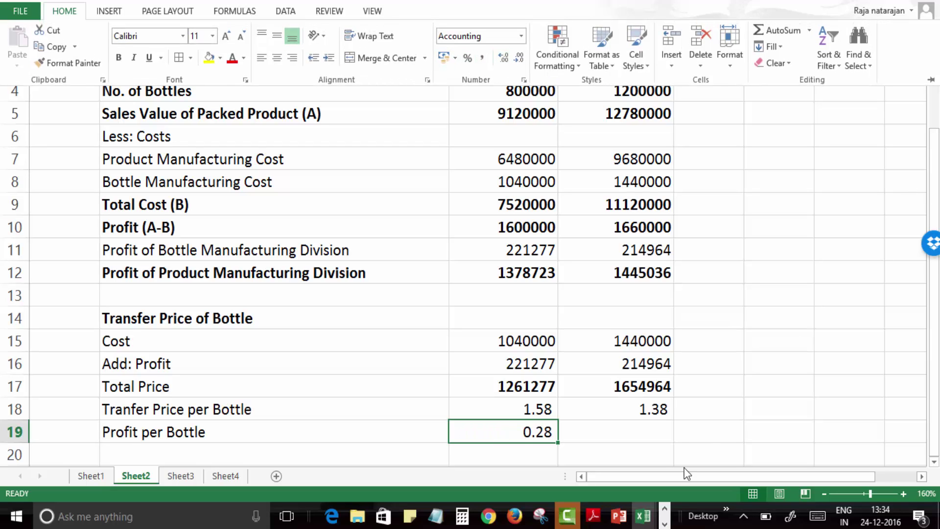
click(669, 424)
key(Left)
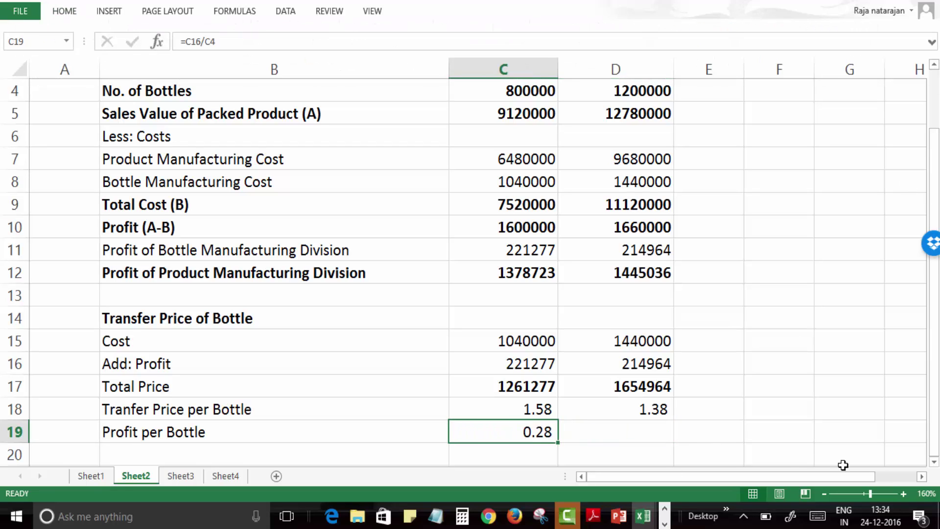
Step: Copy the profit per bottle formula and its format from C19 to D19 for 1200000 bottles
key(ctrl+c)
key(Right)
key(Return)
key(F2)
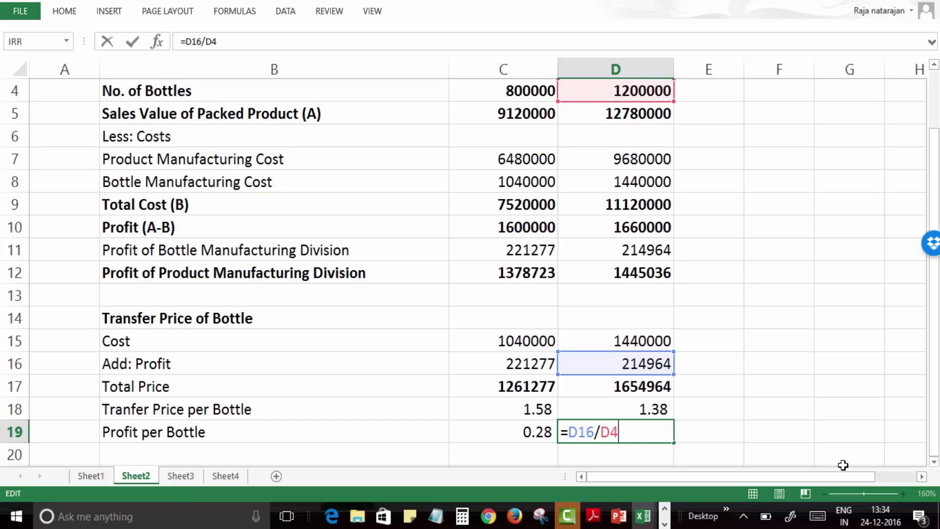
key(Escape)
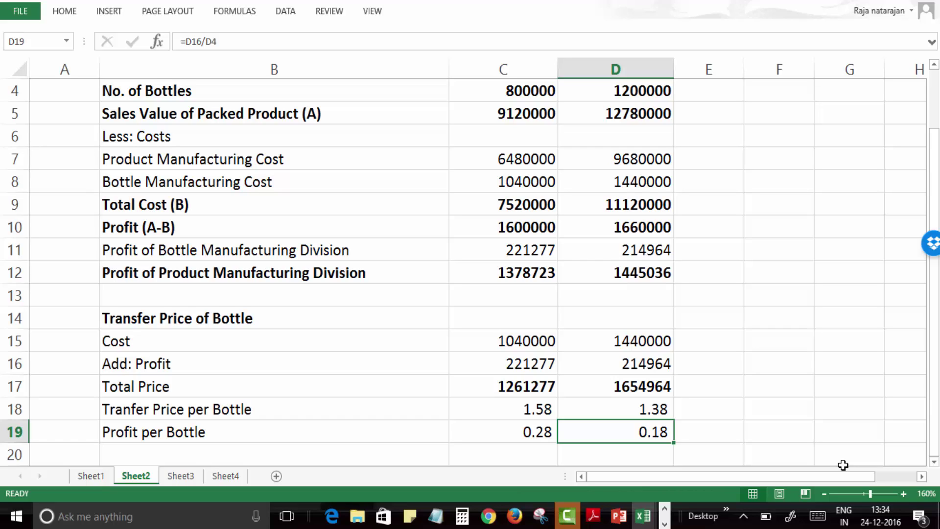
Step: Compare the bottle division's profit, total cost, profit per bottle and the product division's profit at both bottle volumes
click(539, 365)
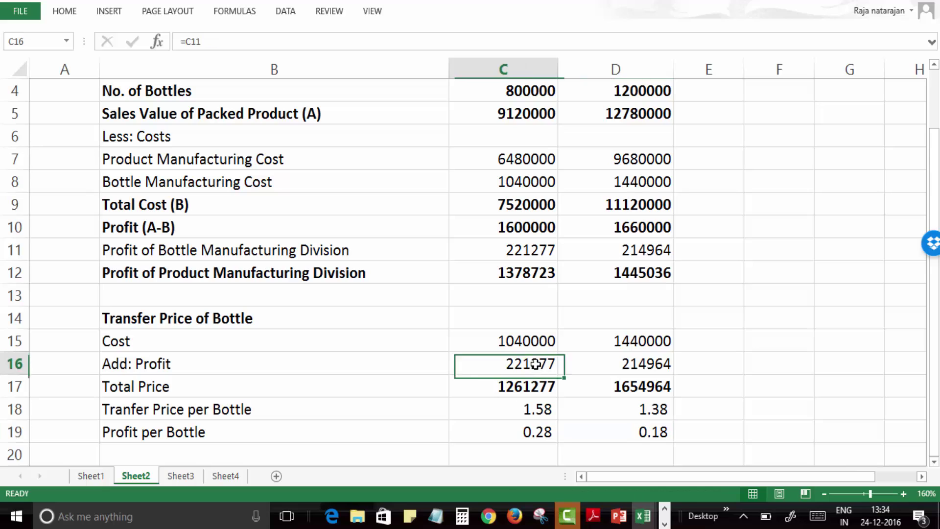
click(539, 249)
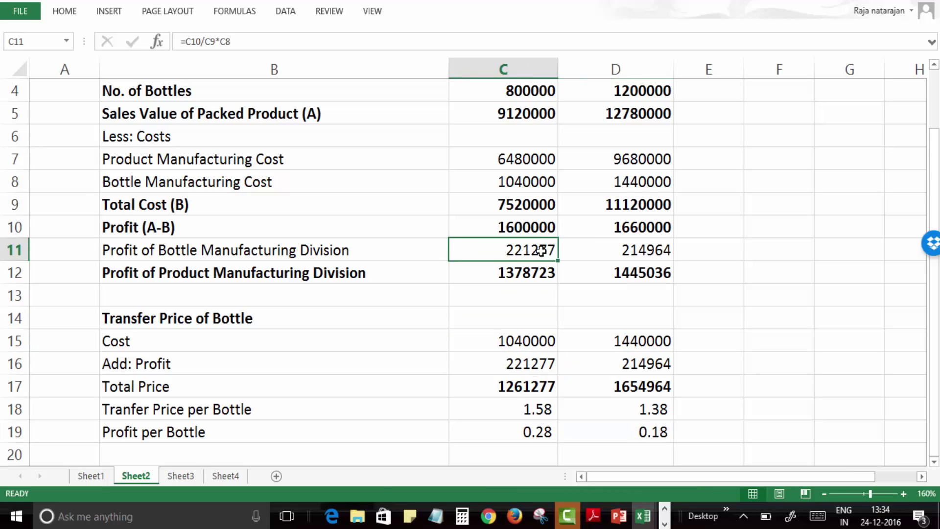
ctrl+click(527, 210)
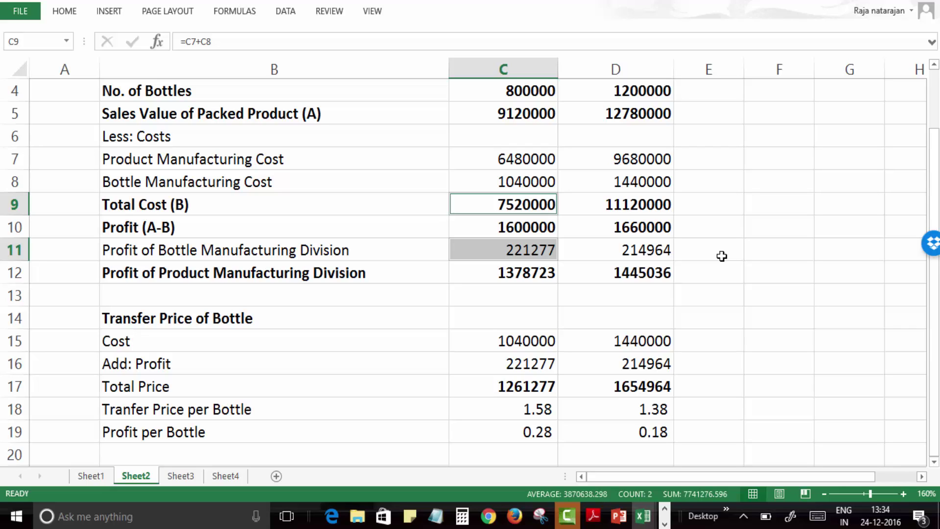
click(654, 248)
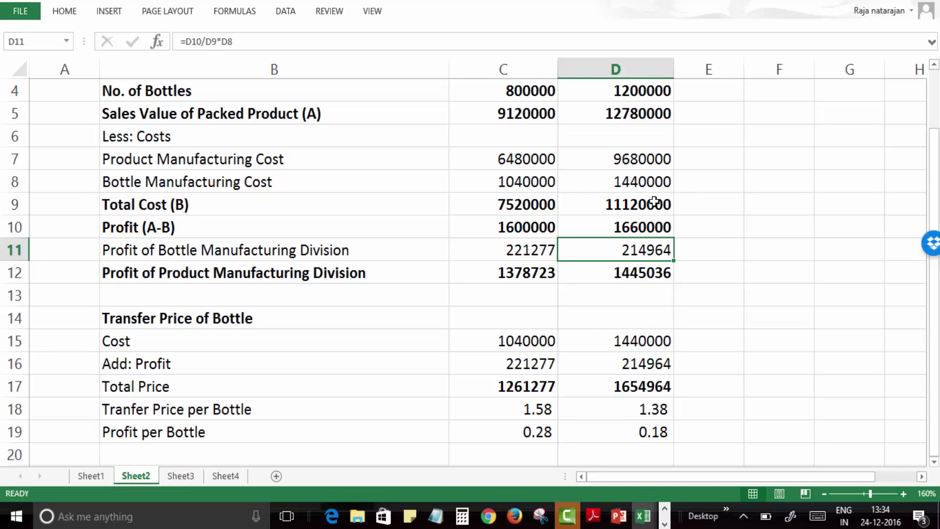
ctrl+click(654, 201)
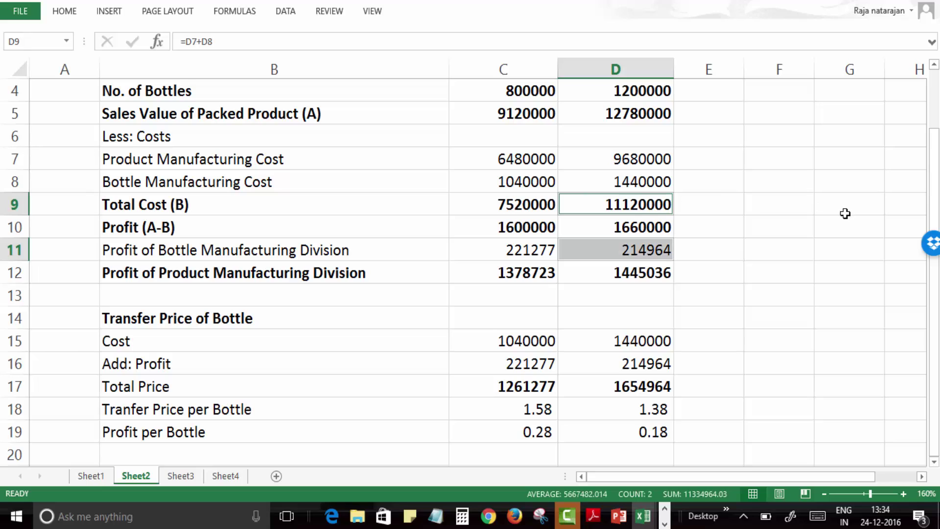
click(535, 431)
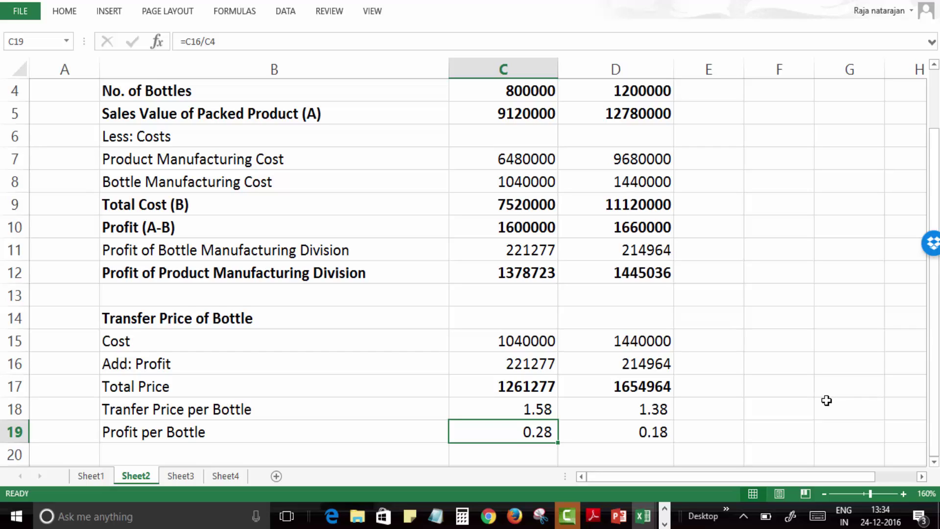
click(656, 434)
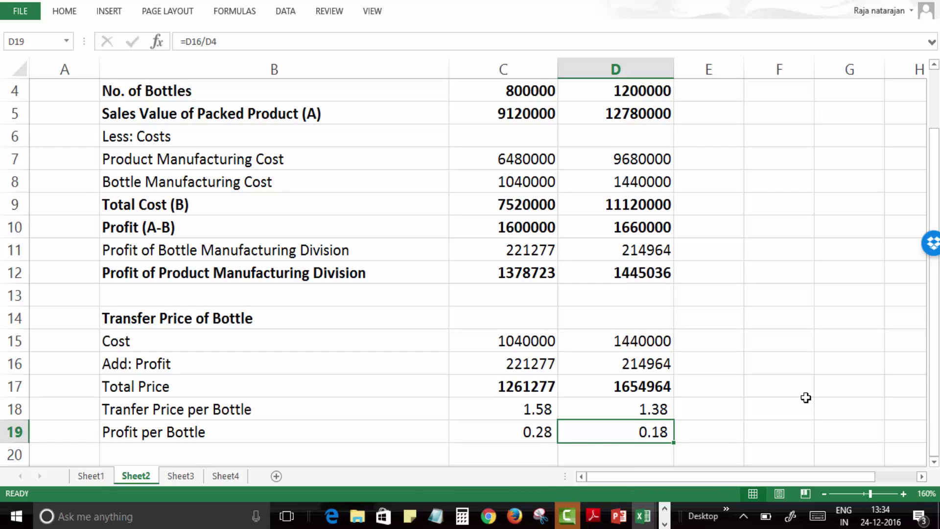
click(539, 275)
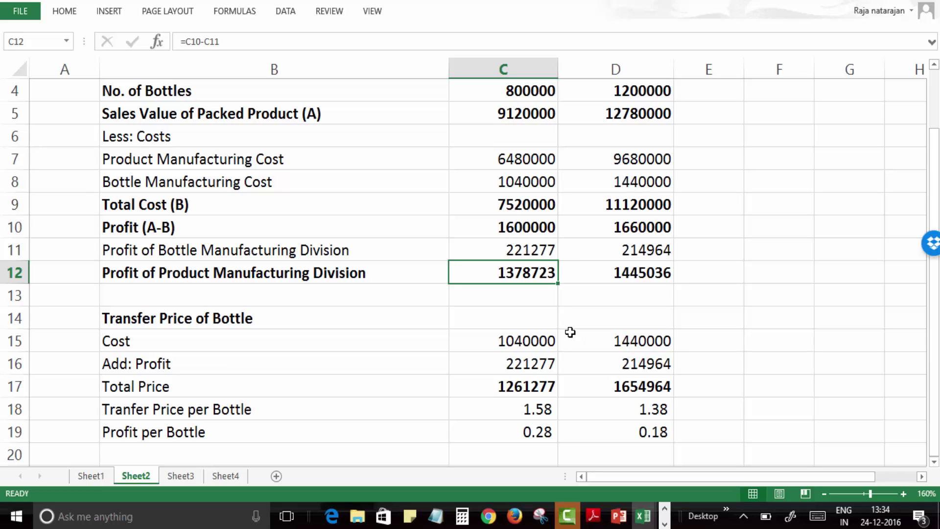
click(549, 93)
click(630, 274)
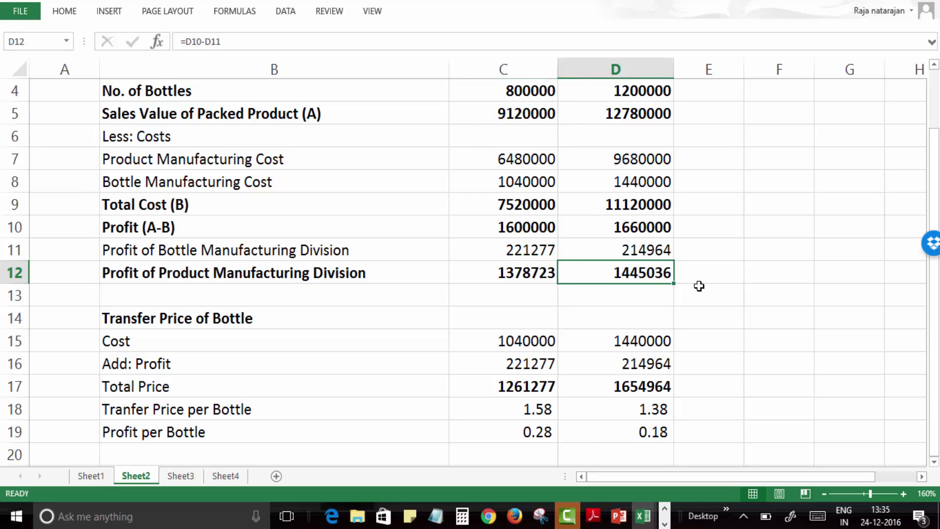
click(633, 94)
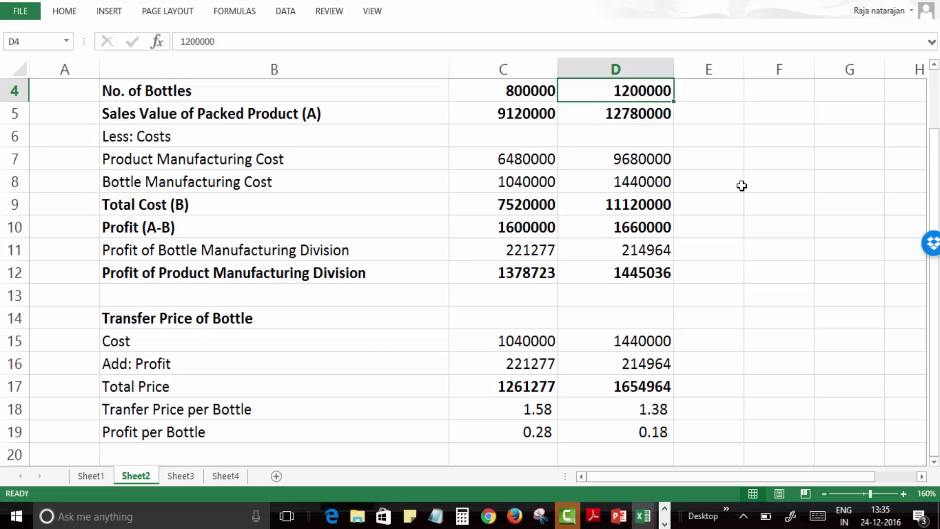
Step: Calculate the product division's profit per bottle at 800000 bottles in C13 with the formula =C12/C4
click(527, 296)
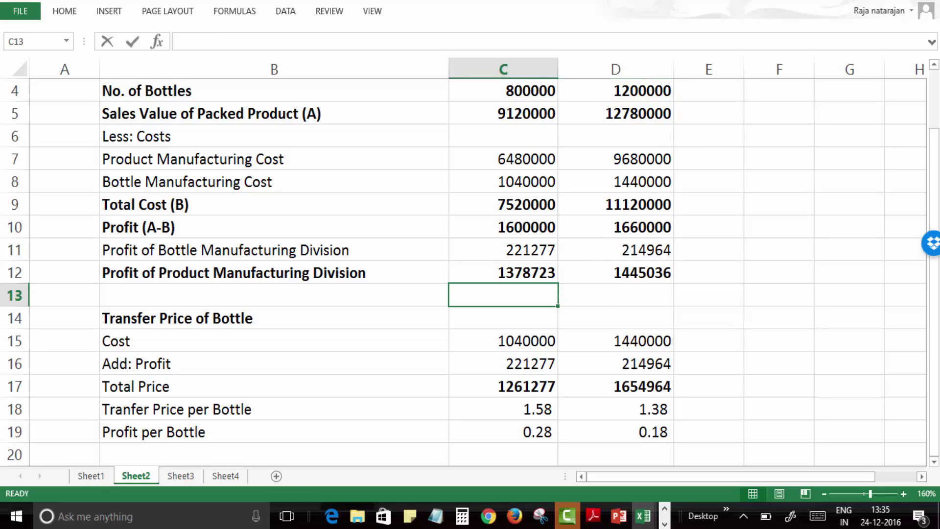
text(=)
key(Up)
text(/)
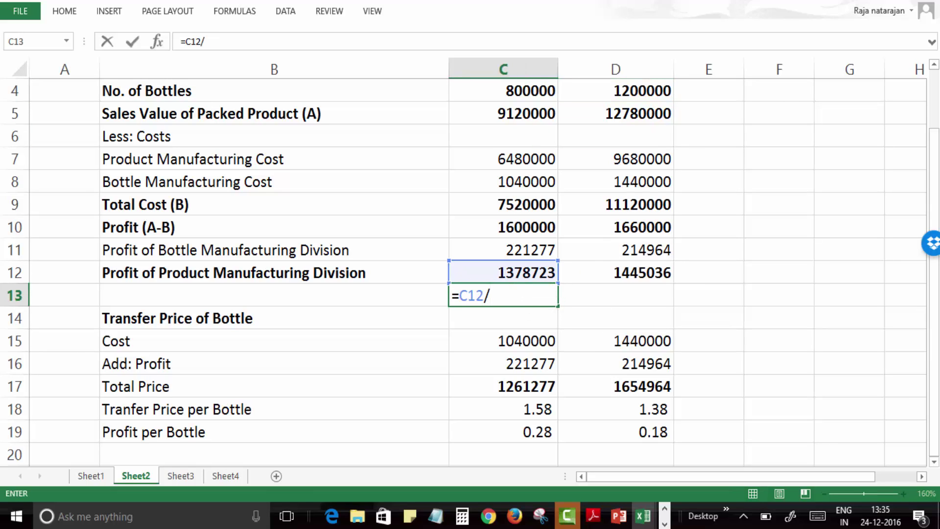
key(Up)
key(Up)
key(Up)
key(Up)
key(Up)
key(Up)
key(Up)
key(Up)
key(Up)
key(Return)
key(Up)
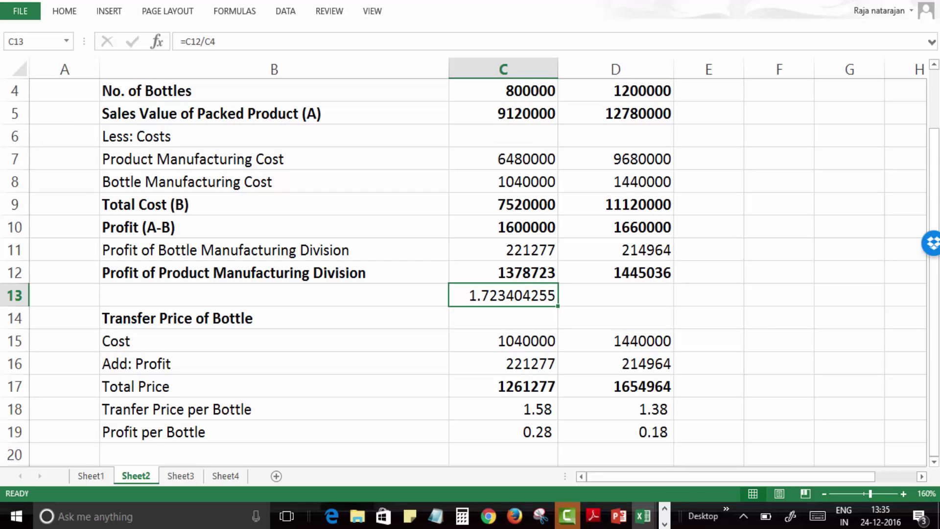
Step: Apply the comma style with two decimals to C13 and copy its formula and format to D13
click(57, 12)
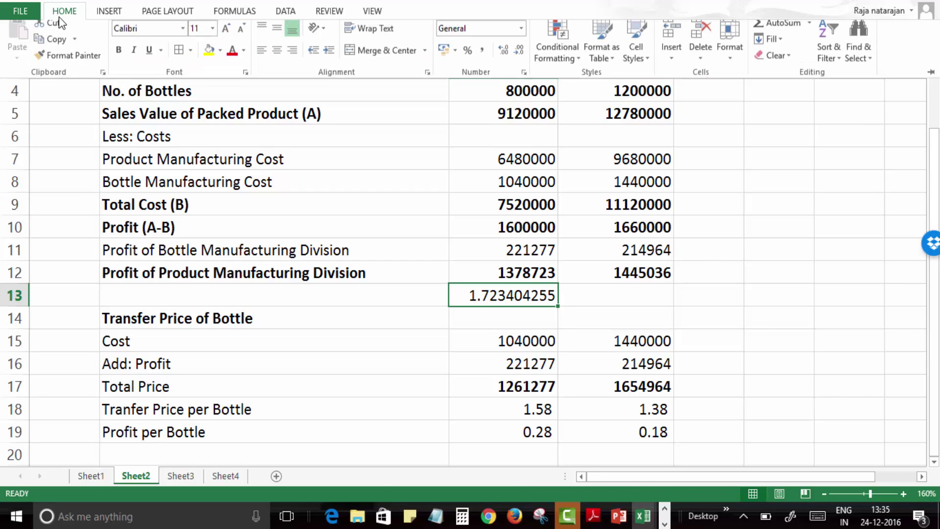
click(483, 58)
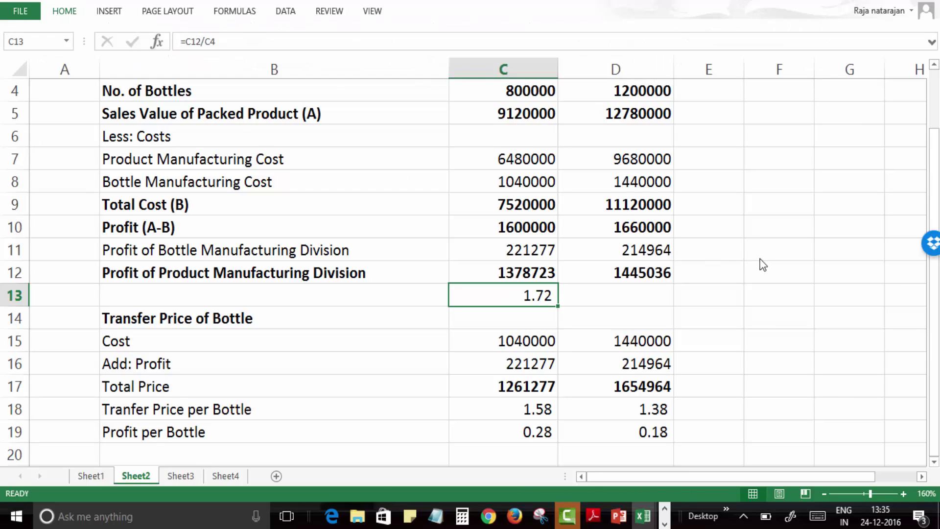
key(ctrl+c)
key(Right)
key(Return)
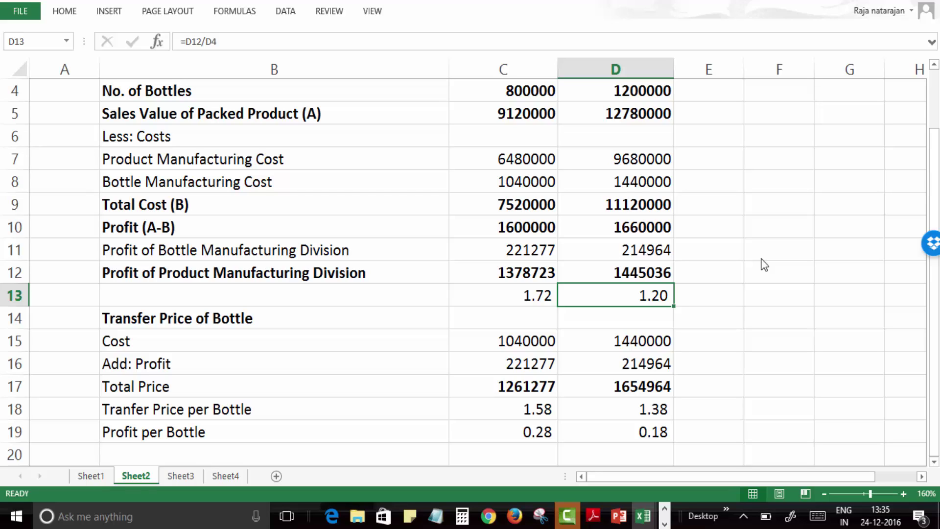
Step: Make the No. of Bottles row in C3:E3 bold on Sheet3
key(ctrl+Page_Down)
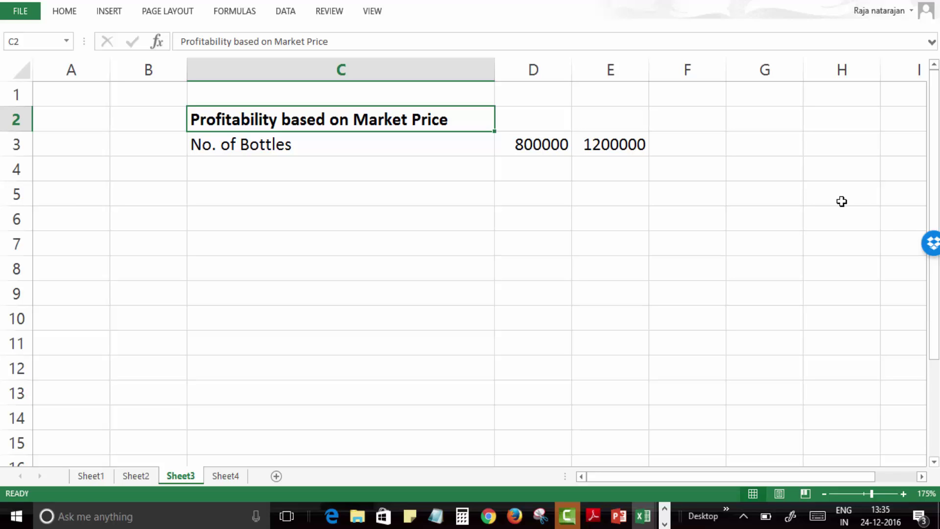
key(Down)
key(shift+Right)
key(shift+Right)
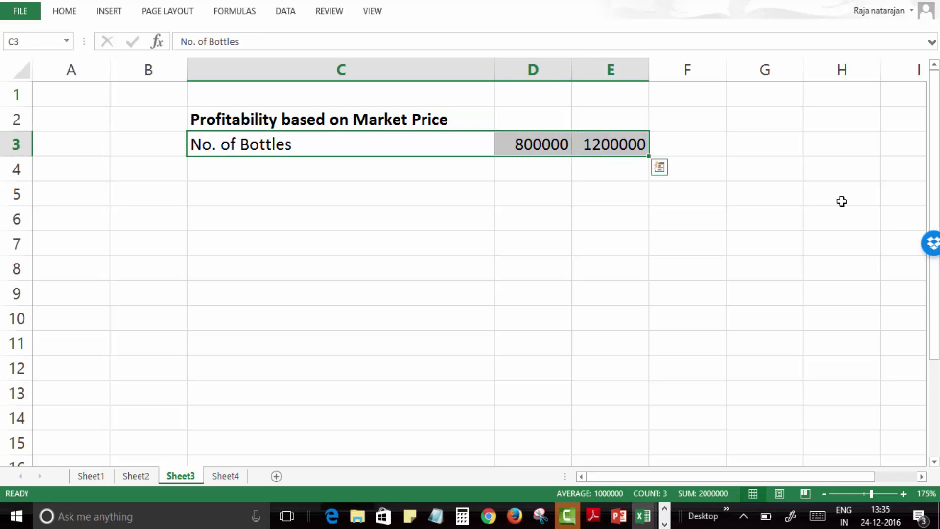
key(ctrl+b)
Step: Add the label "Market Price" in C4 below the No. of Bottles row
key(Down)
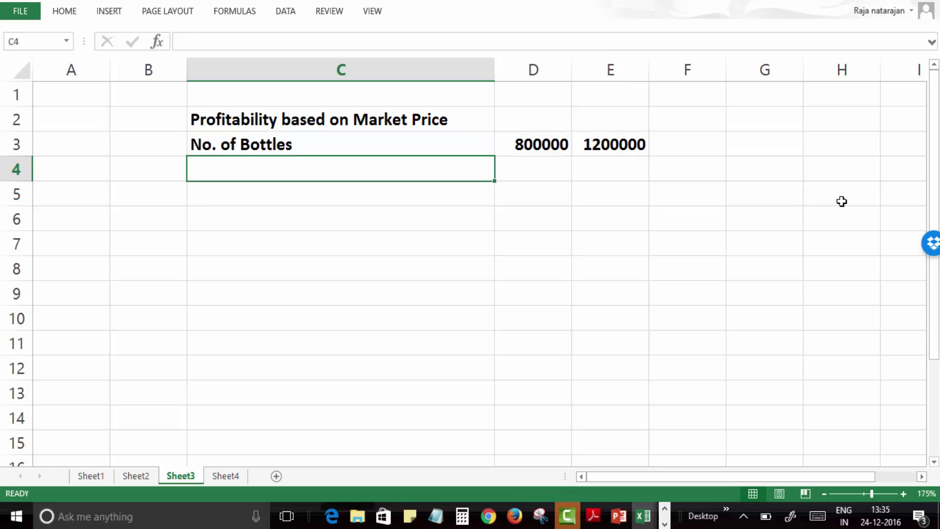
text(Market )
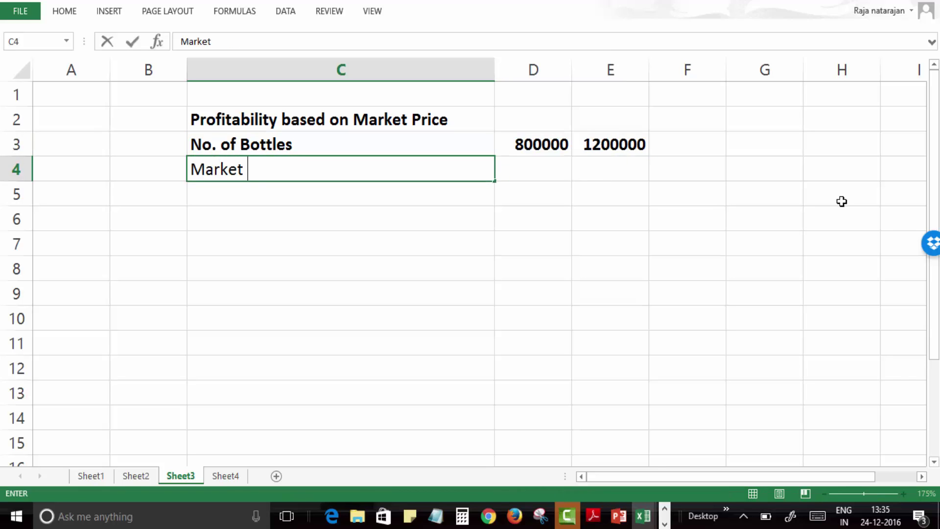
text(Price)
key(Tab)
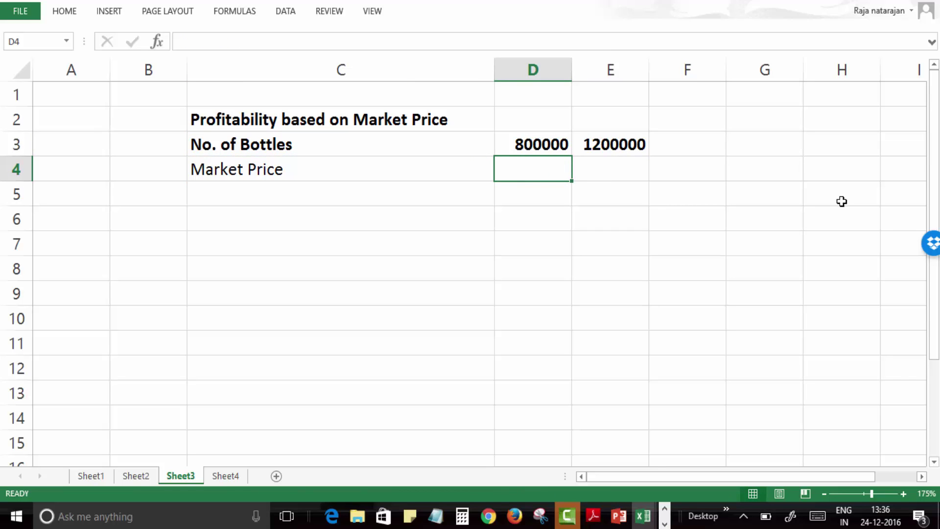
Step: Look up the outside purchase values on Sheet1 and enter 1400000 as the market price for 800000 bottles in D4 of Sheet3
click(96, 478)
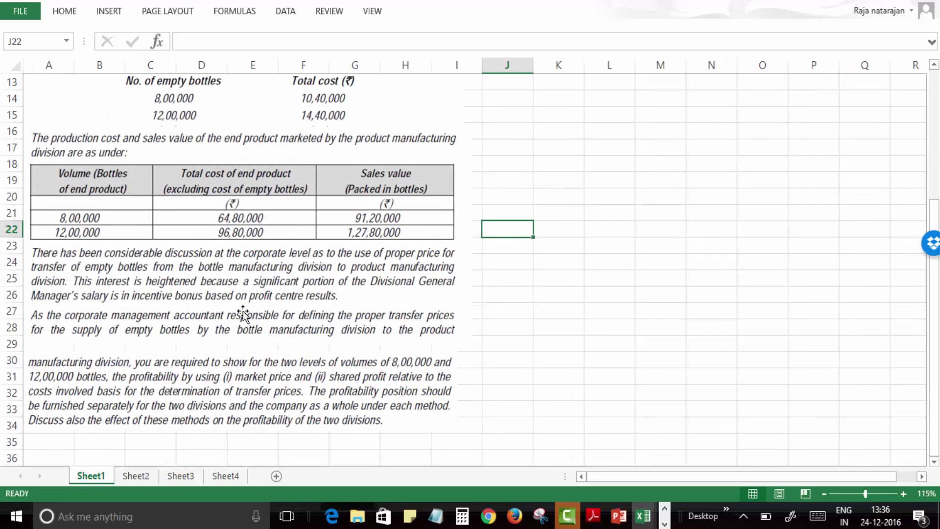
scroll(365, 120, up, 2)
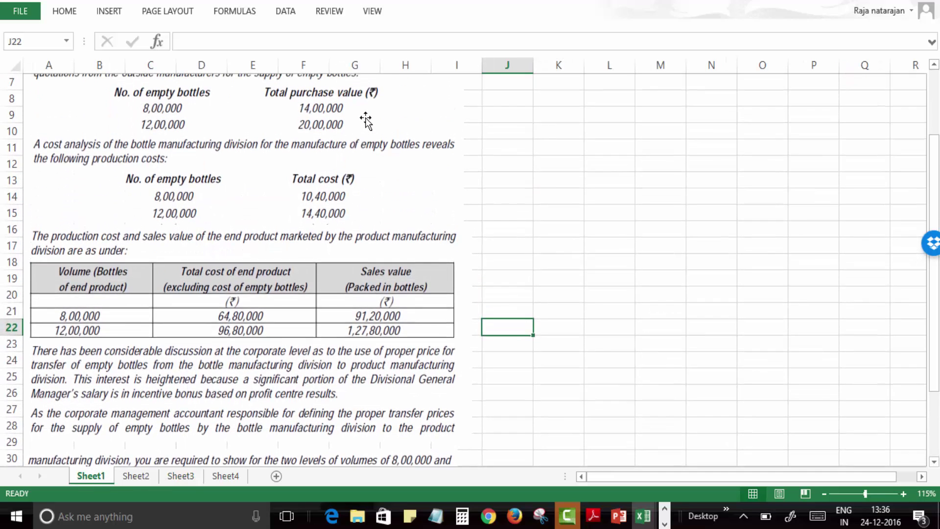
scroll(366, 120, up, 1)
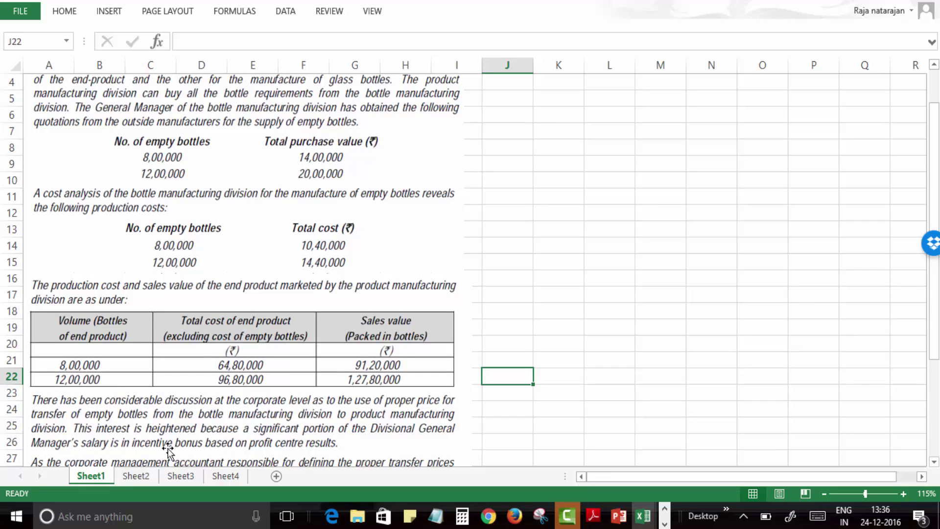
click(192, 477)
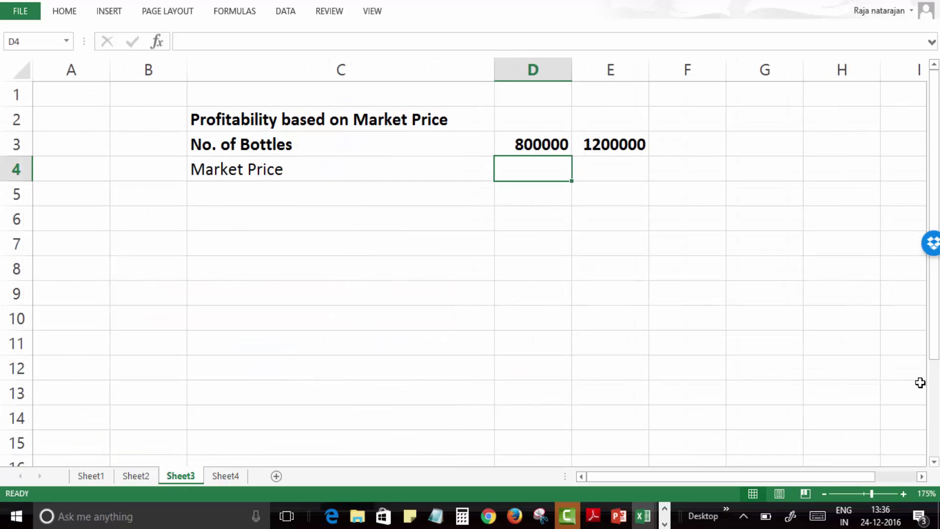
text(1400000)
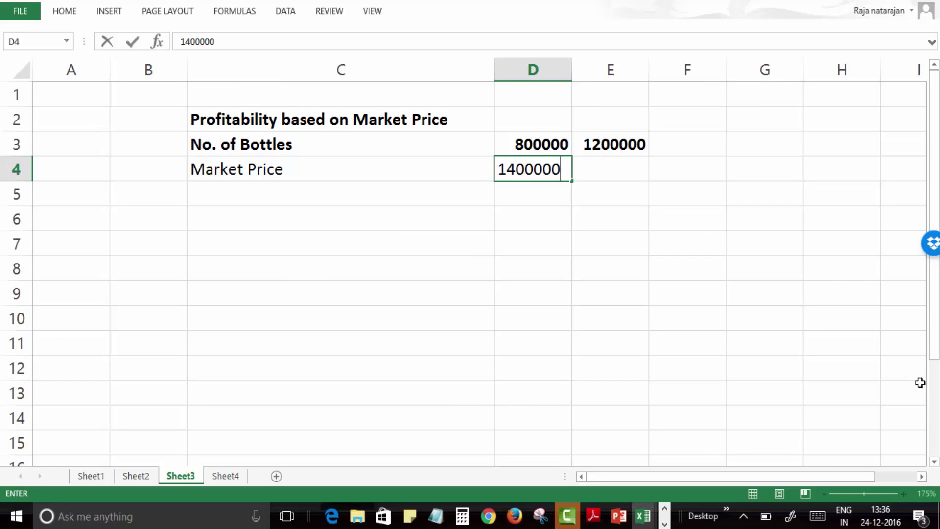
key(Return)
Step: Enter 2000000 as the market price for 1200000 bottles in E4
key(Up)
key(Right)
text(20)
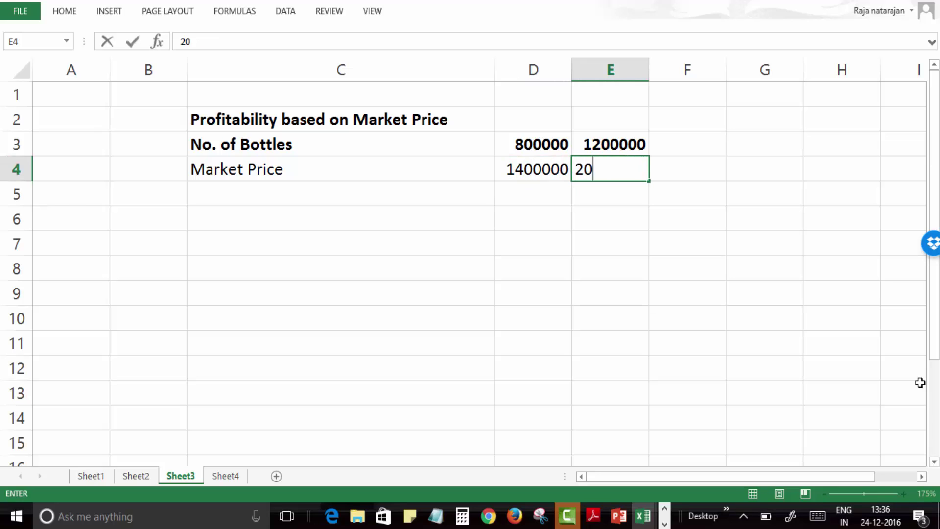
text(0000)
key(Return)
key(Left)
key(Up)
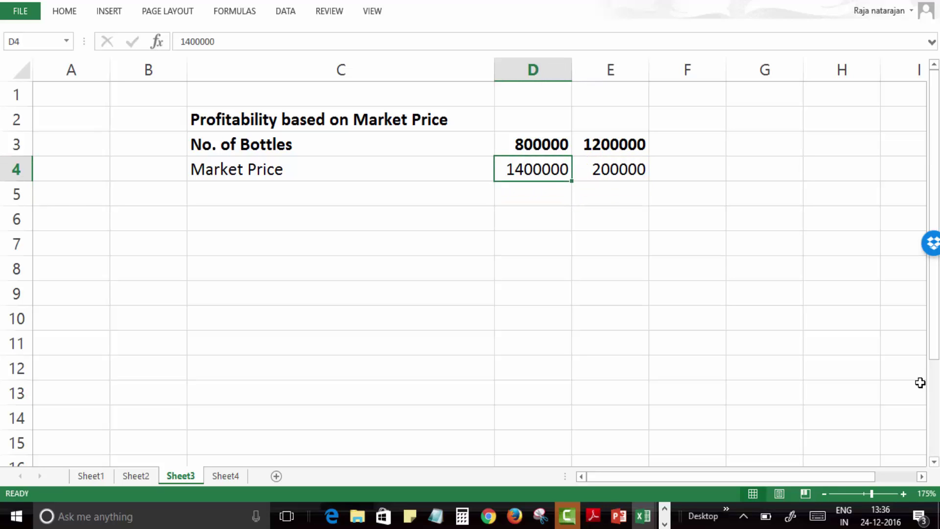
key(Right)
key(F2)
text(0)
key(Return)
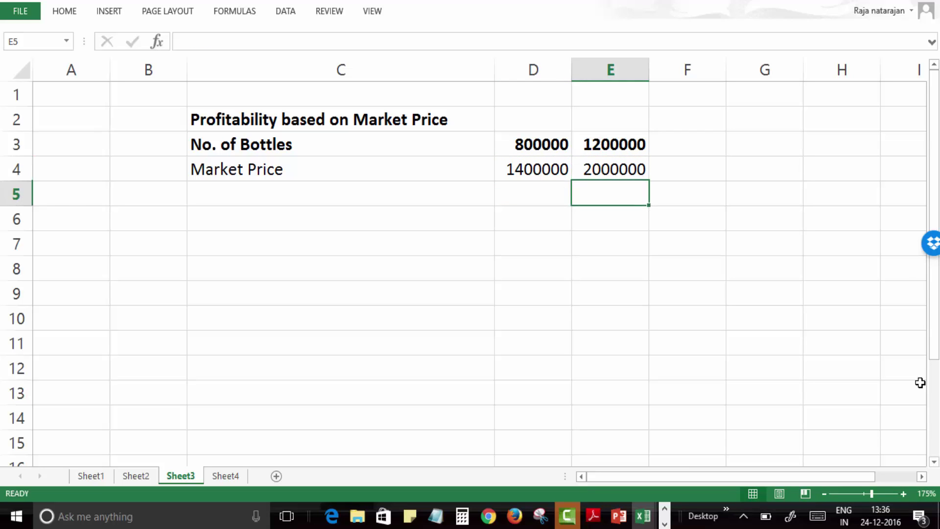
Step: Add the label "Less: Cost" in C5 below Market Price
key(Left)
key(Left)
key(Left)
key(Right)
text(Le)
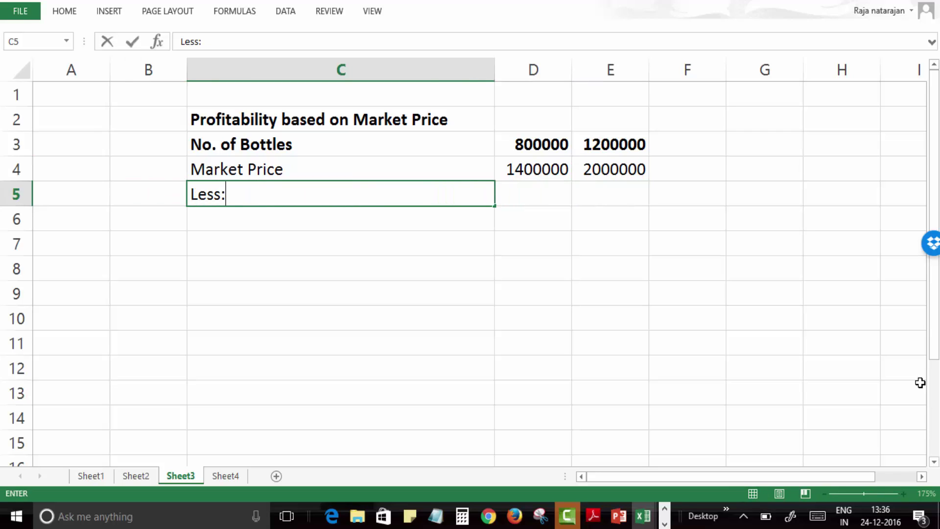
text(ss: Cost)
key(Tab)
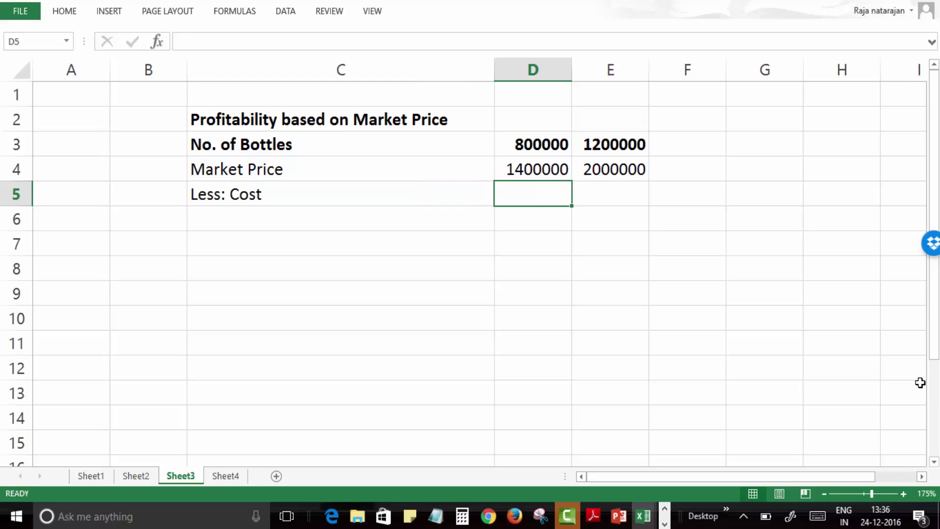
Step: Enter the bottle costs 1040000 in D5 and 1440000 in E5
text(1040000)
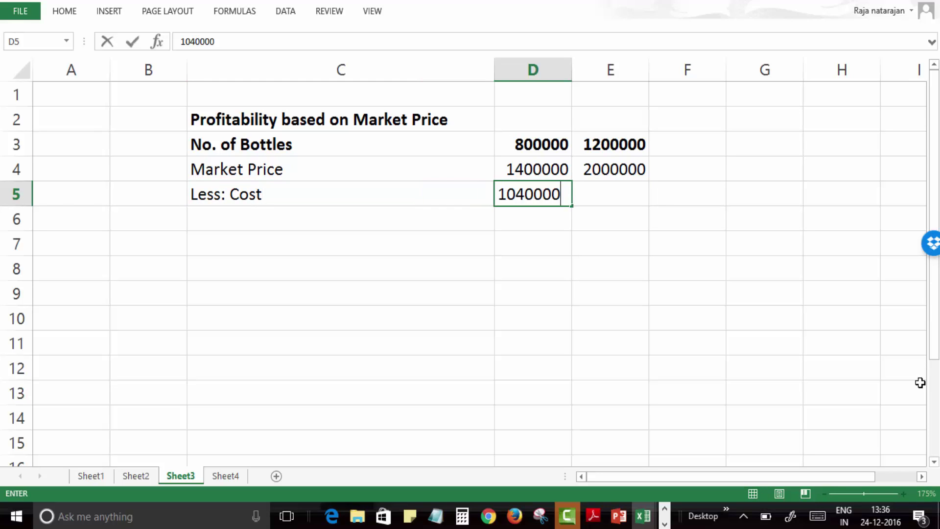
key(Return)
key(Up)
key(Right)
text(1440000)
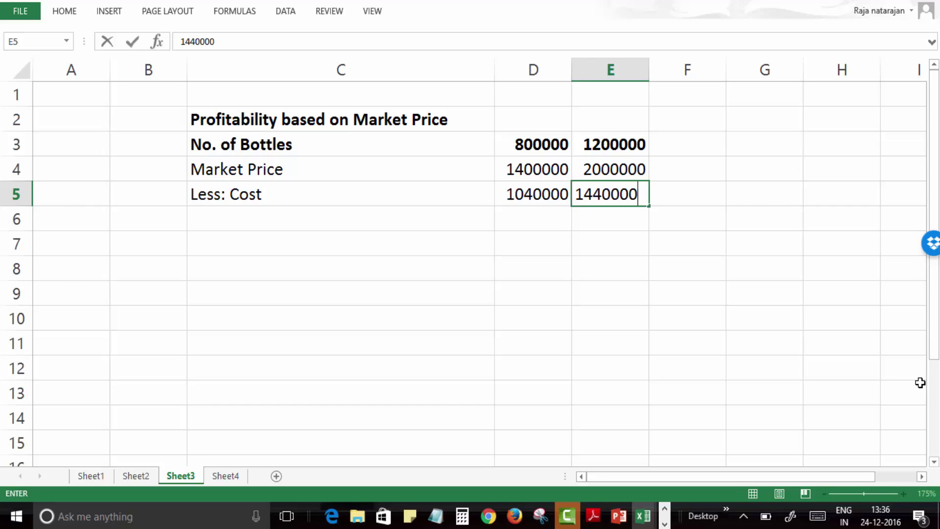
key(Return)
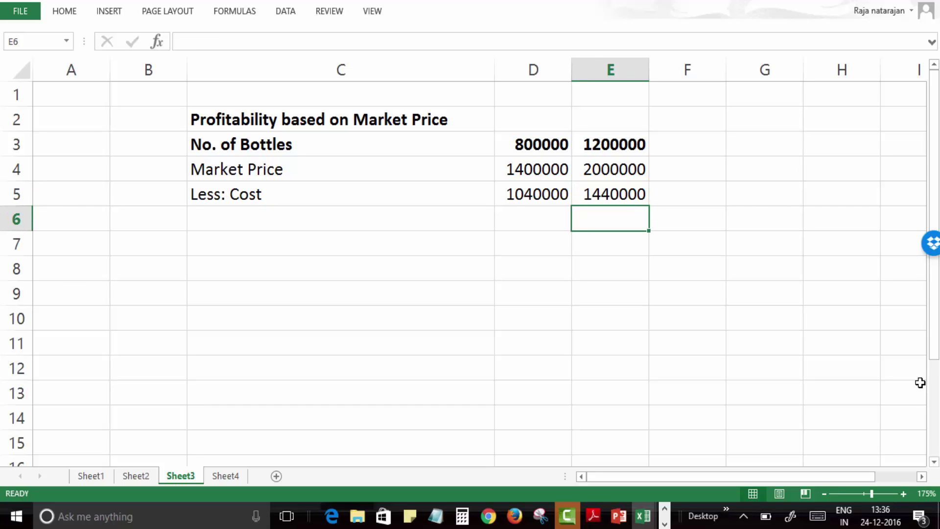
Step: Add the label "Profit (i)" in C6 below the cost row
key(Left)
key(Left)
text(Profit )
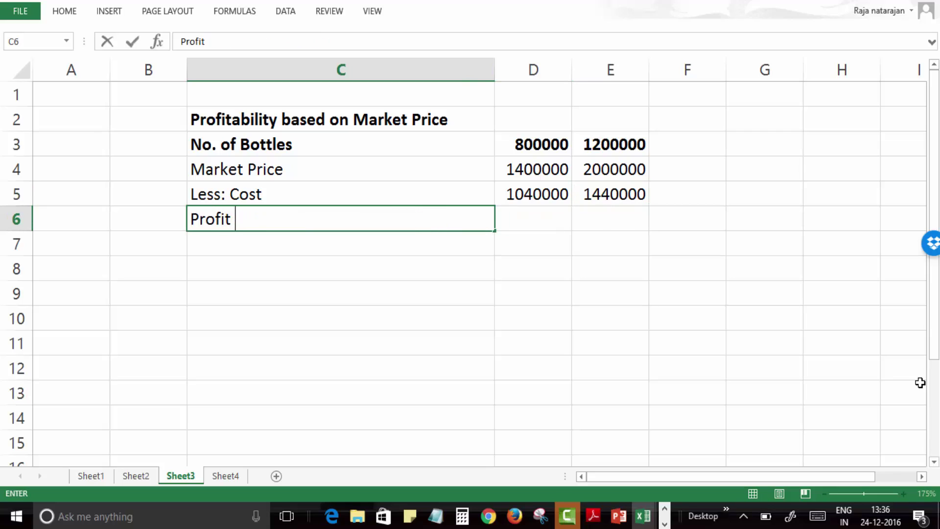
text((i))
key(Return)
Step: Calculate the bottle division's profit at 800000 bottles in D6 with the formula =D4-D5
key(Up)
key(Right)
text(=)
key(Up)
key(Up)
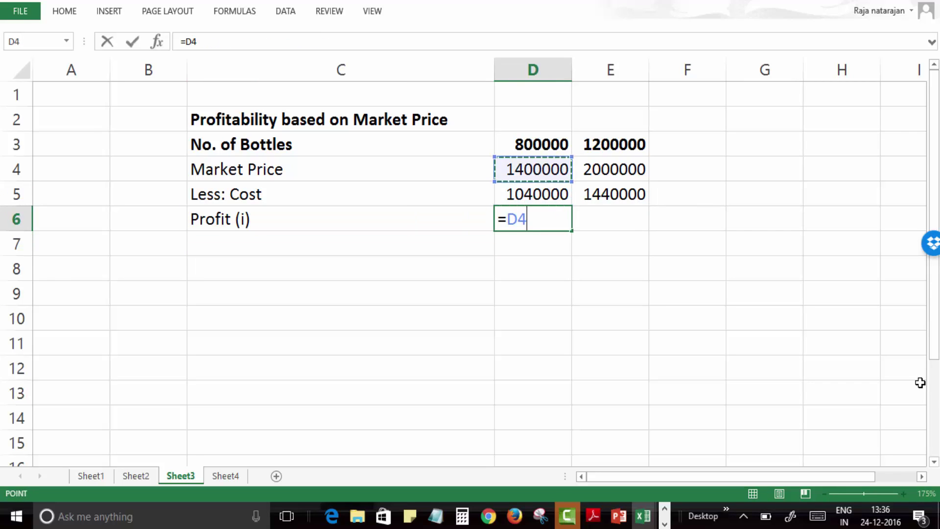
text(-)
key(Up)
key(Return)
Step: Make the profit in D6 bold and copy its formula and format to E6
key(Up)
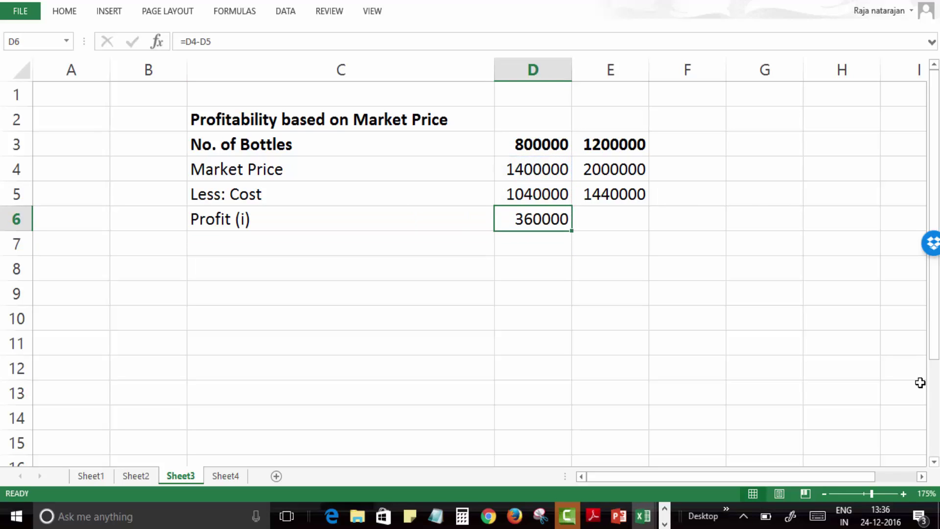
key(ctrl+b)
key(ctrl+c)
key(Right)
key(Return)
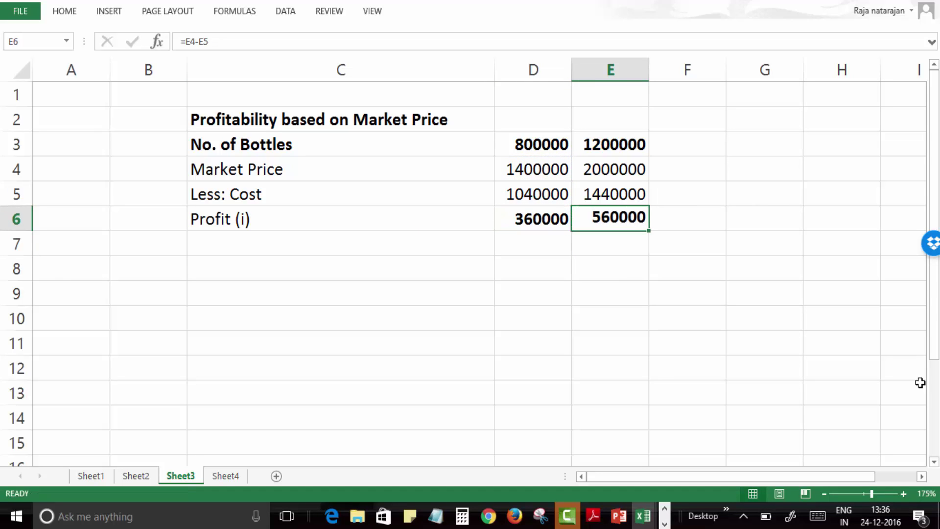
key(Down)
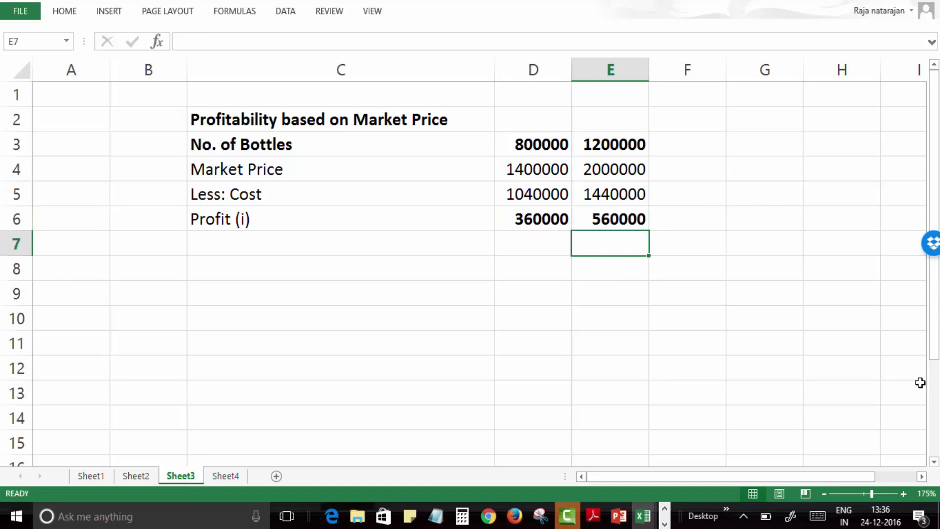
Step: Move the Market Price, Less: Cost and Profit (i) rows in C4:E6 down one row to start at C5
key(Left)
key(Left)
key(Left)
key(Up)
key(Up)
key(Up)
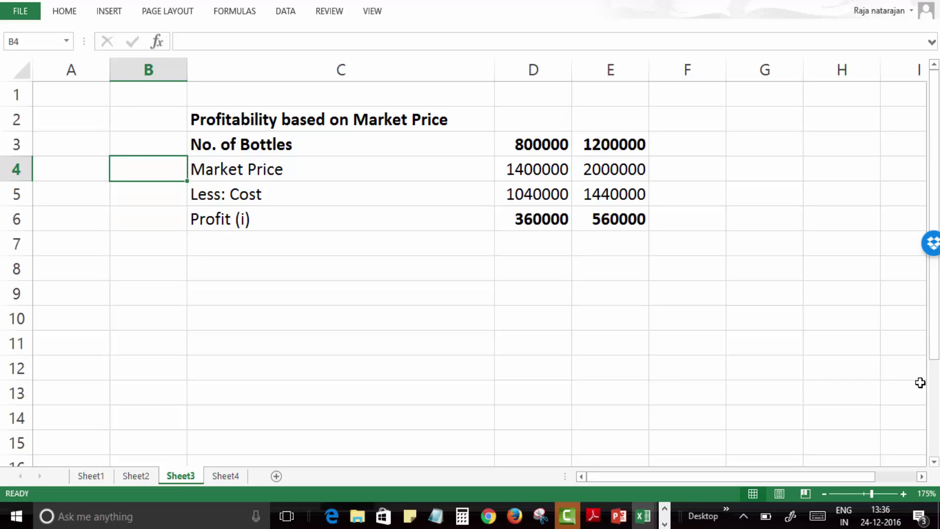
key(Right)
key(shift+Down)
key(shift+Down)
key(shift+Right)
key(shift+Right)
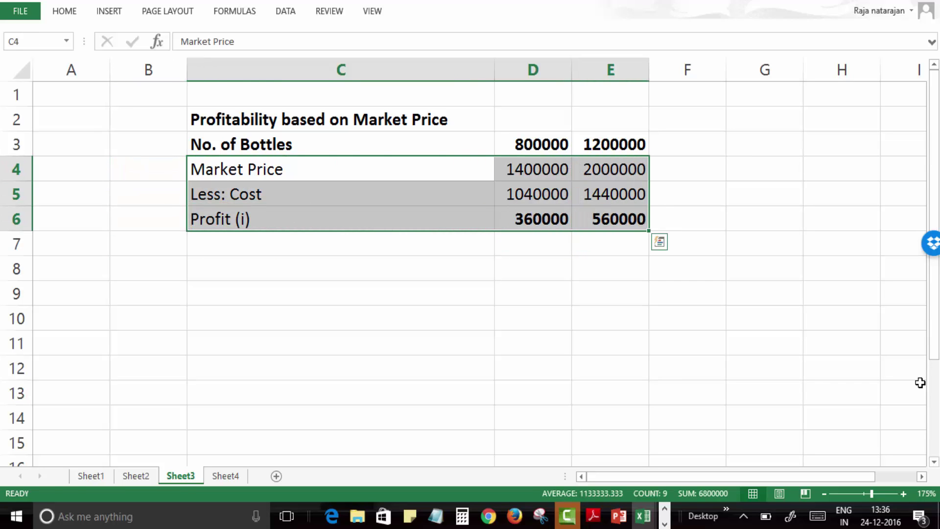
key(ctrl+x)
key(Down)
key(Return)
Step: Add the bold heading "Bottle Division" in the empty cell C4
key(Up)
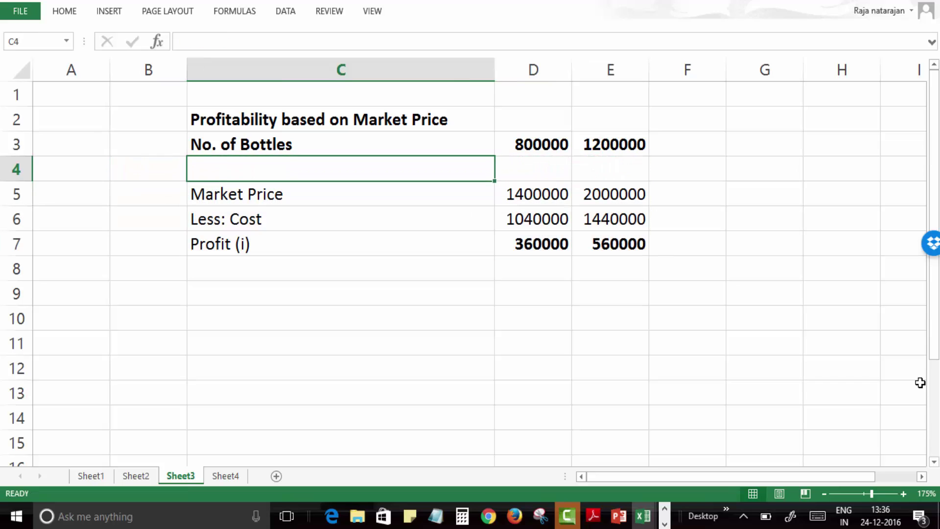
text(Bottle Division)
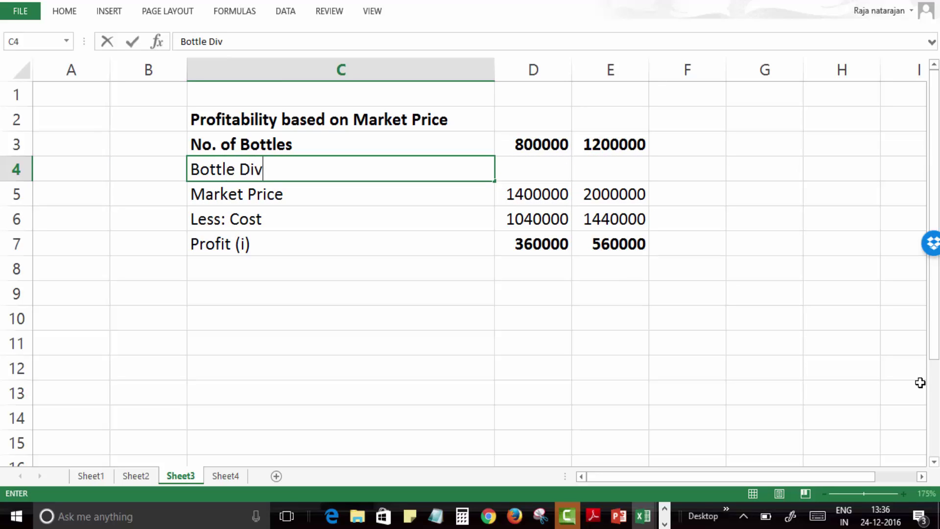
key(Return)
key(Up)
key(ctrl+b)
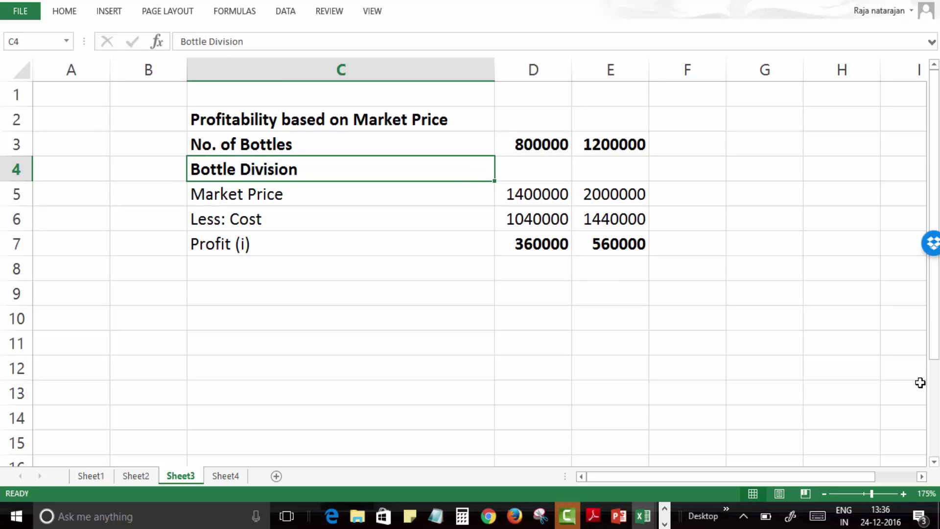
Step: Add the bold heading "Product Manuf. Division" in C9, leaving row 8 blank
key(Down)
key(Down)
key(Down)
key(Down)
key(Down)
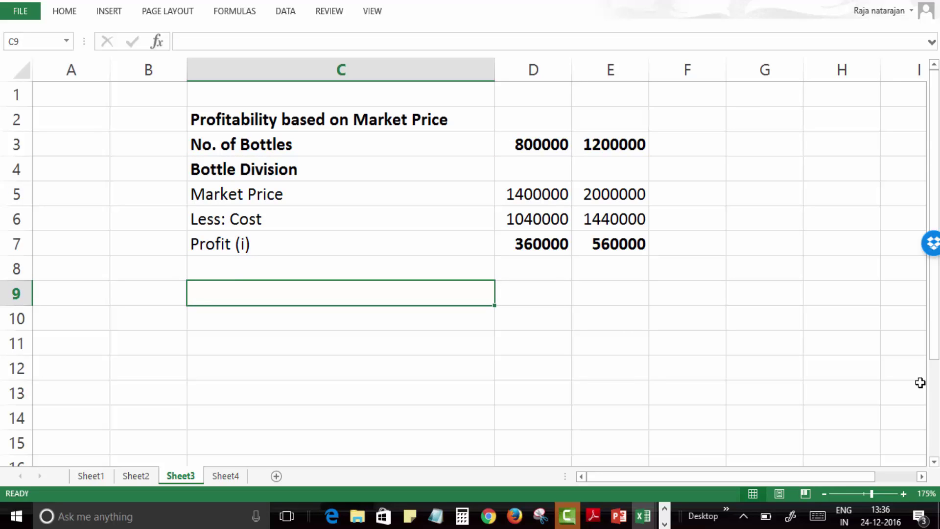
text(Product Manu)
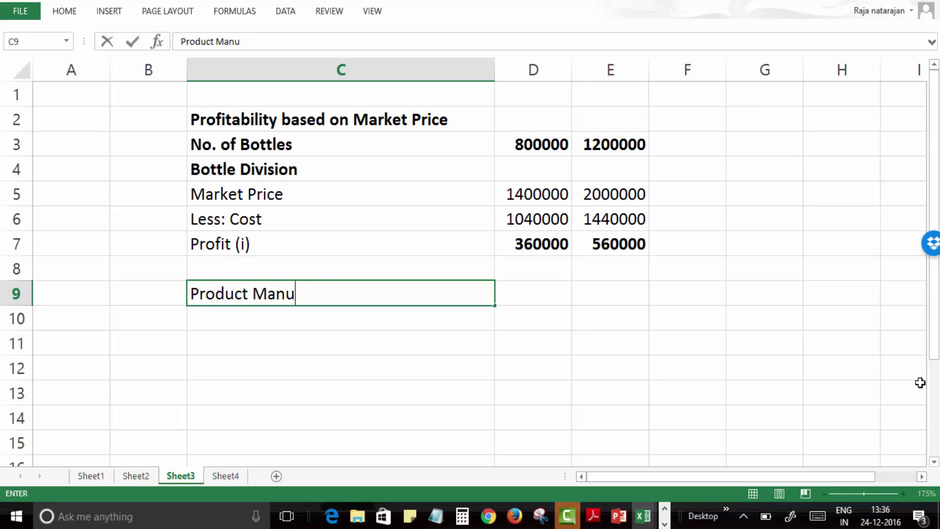
text(f. Divisio)
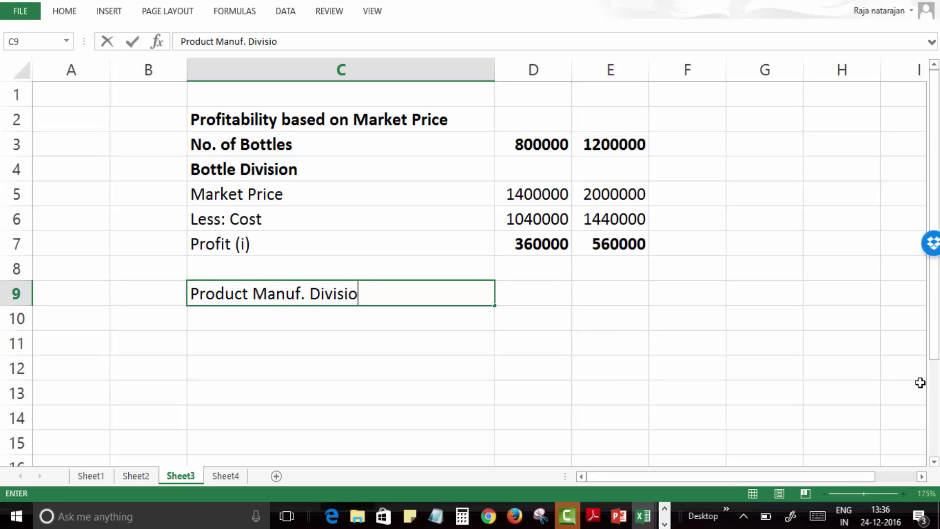
text(n)
key(Return)
key(Up)
key(ctrl+b)
Step: Add the label "Sales Value" in C10 below the Product Manuf. Division heading
key(Down)
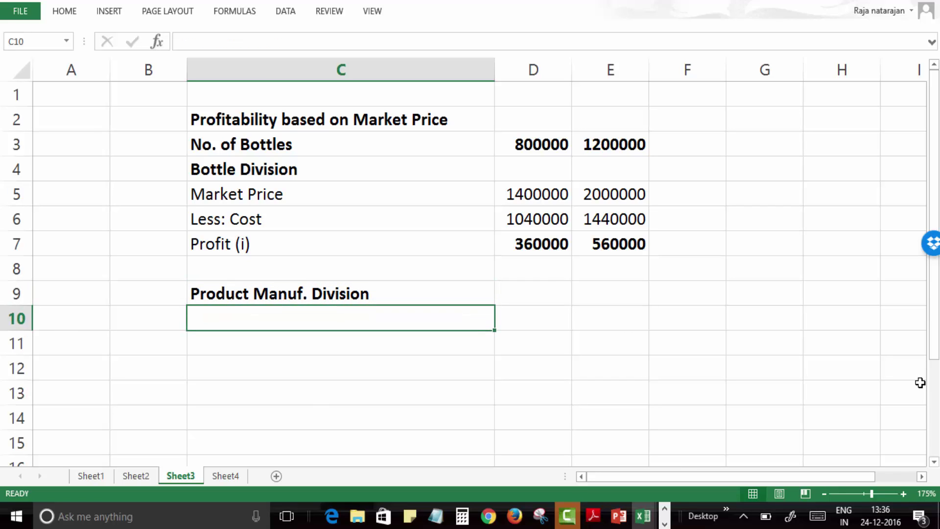
text(Sales)
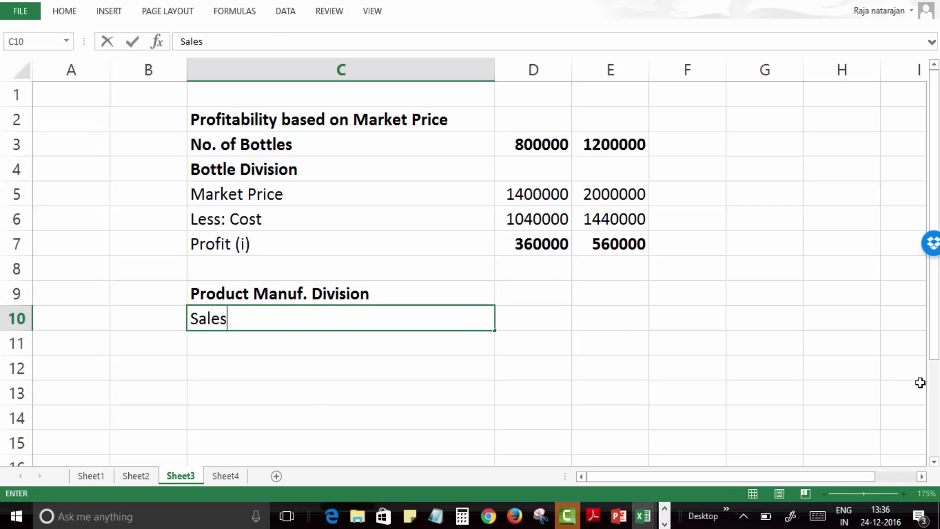
text( Value)
key(Tab)
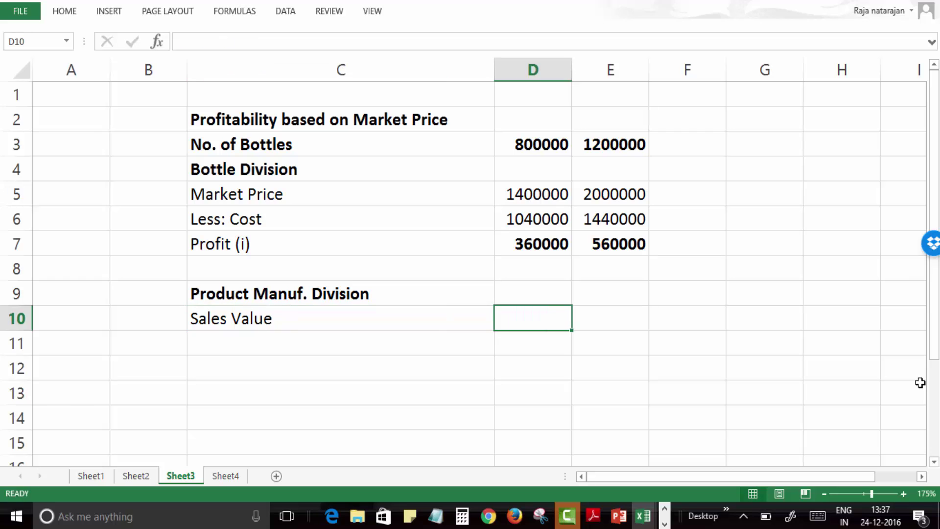
Step: Link D10 to the packed product's sales value at 800000 bottles with the formula =Sheet2!C5
text(=)
key(ctrl+Page_Up)
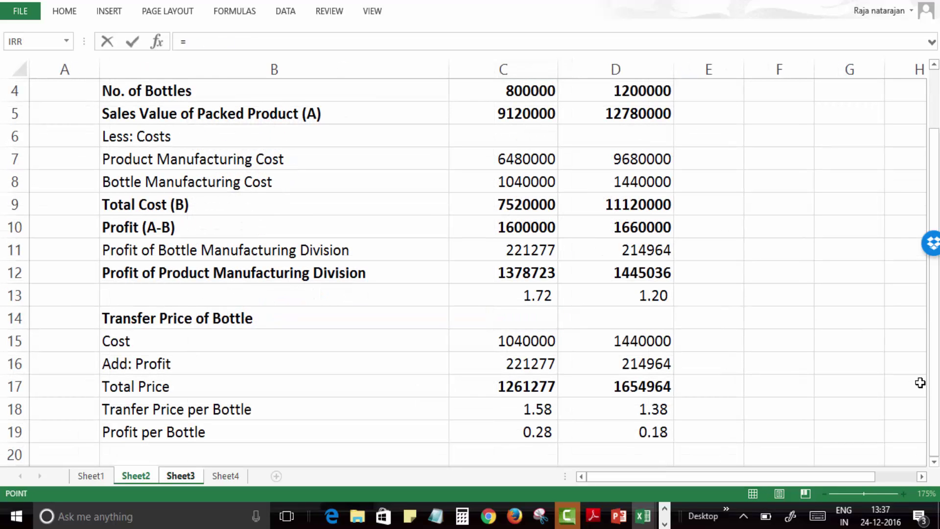
key(Down)
key(Return)
Step: Make the sales value in D10 bold and copy its formula and format to E10
key(Up)
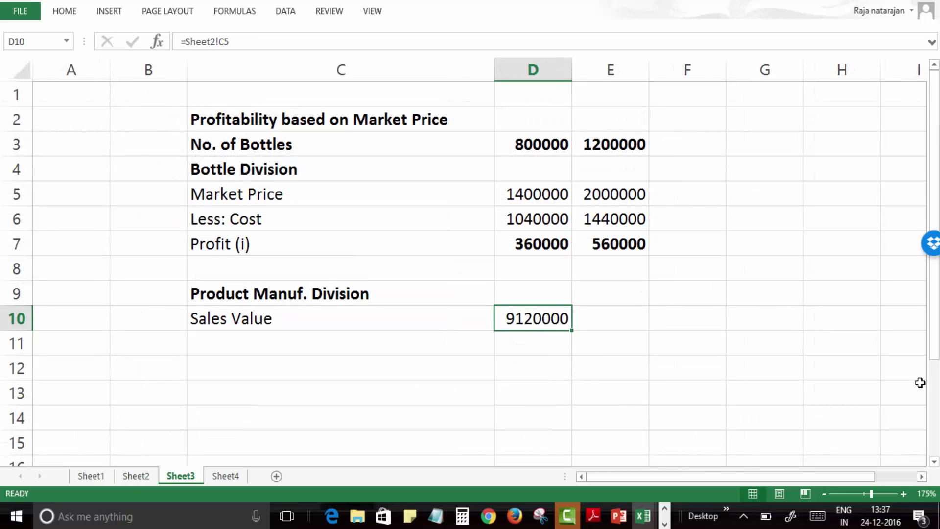
key(ctrl+b)
key(ctrl+c)
key(Right)
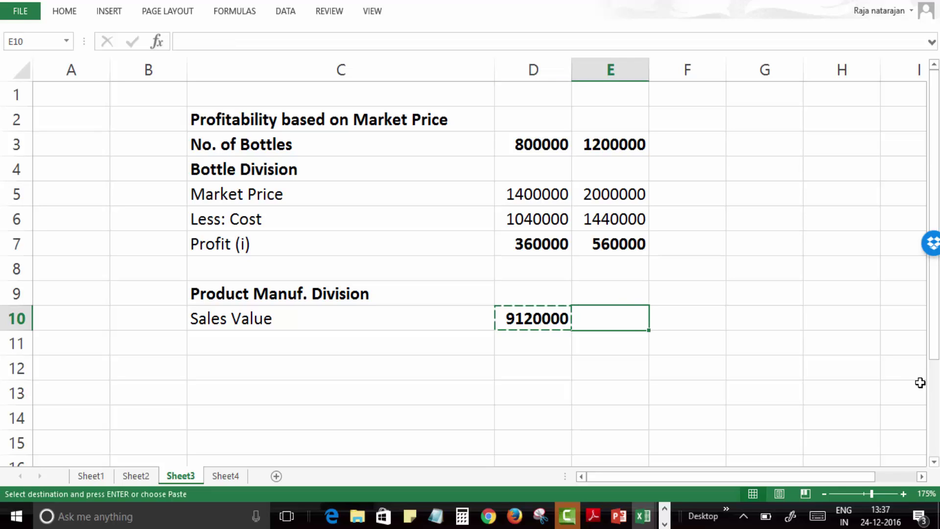
key(Return)
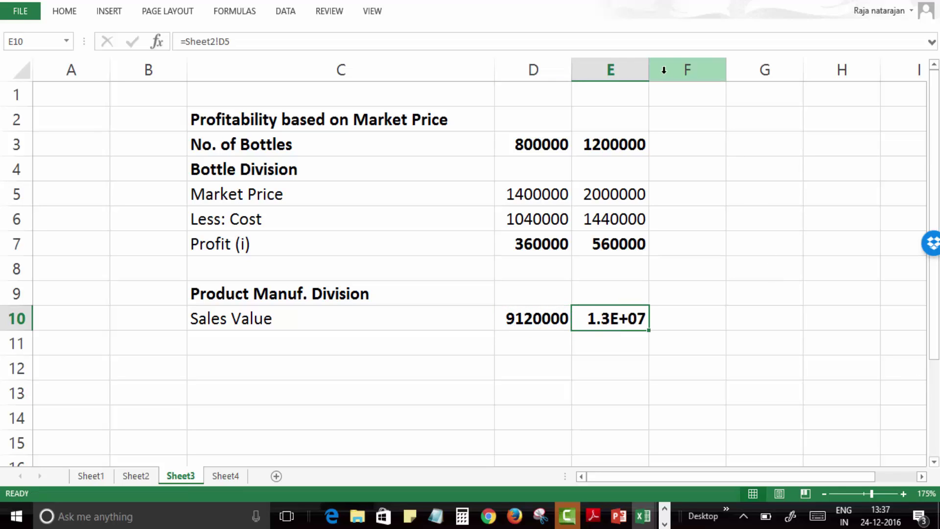
Step: Widen column E to fit the full sales value and make the Sales Value label in C10 bold
drag(649, 68, 676, 65)
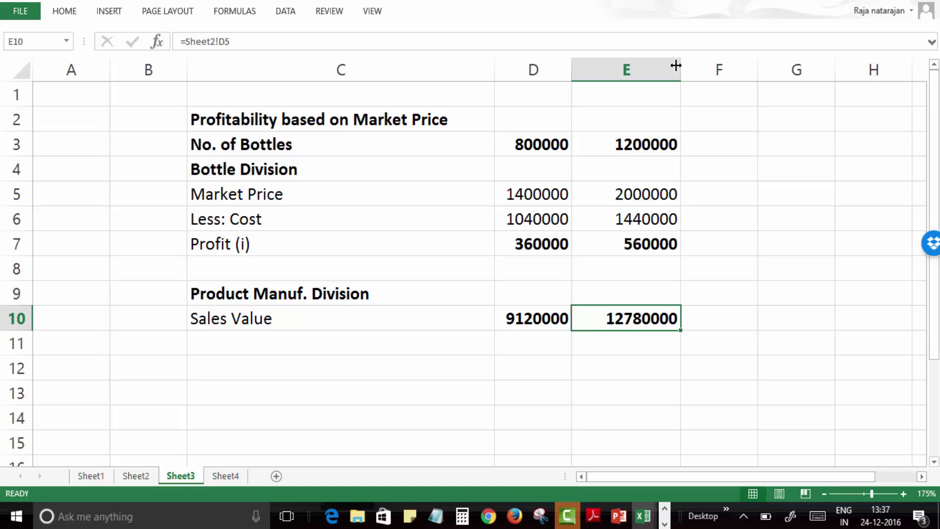
key(Left)
key(Left)
key(ctrl+b)
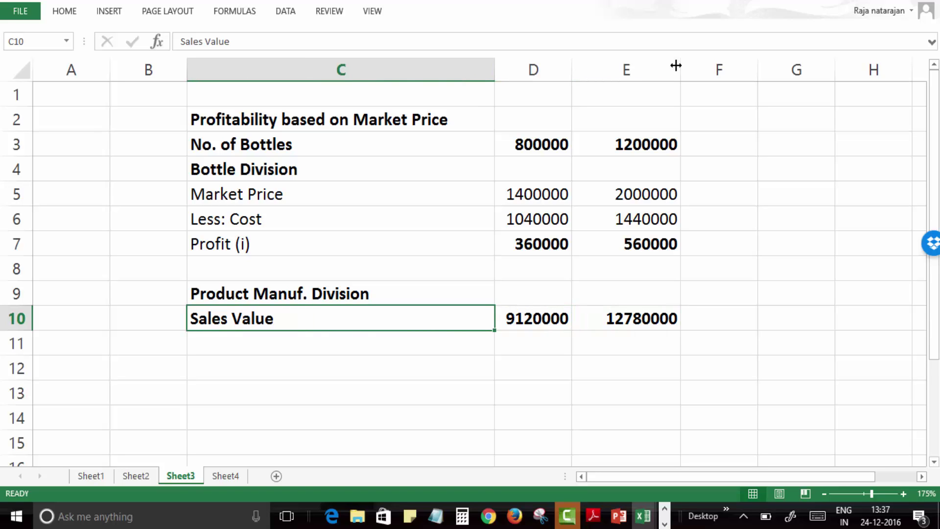
Step: Add the label "Less: Product Cost" in C11 below Sales Value
key(Down)
text(Les)
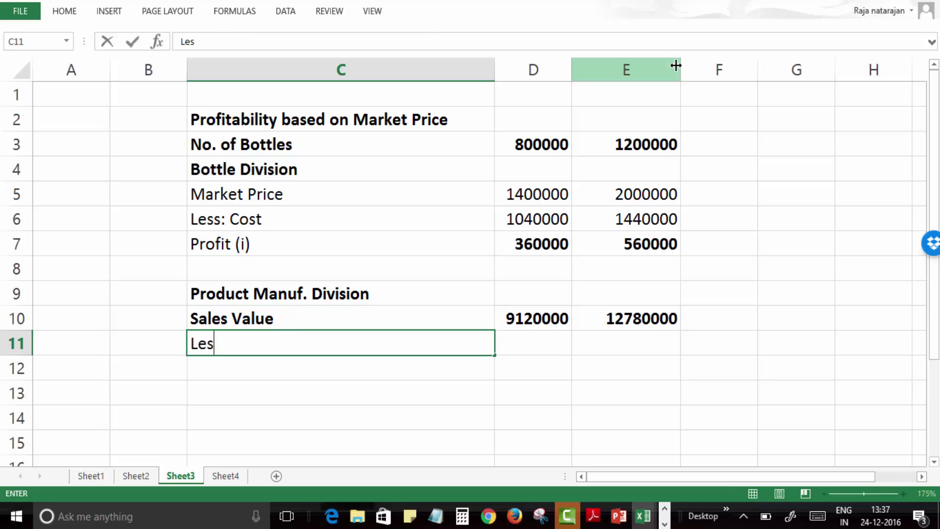
text(s: Product Cost)
key(ctrl+Return)
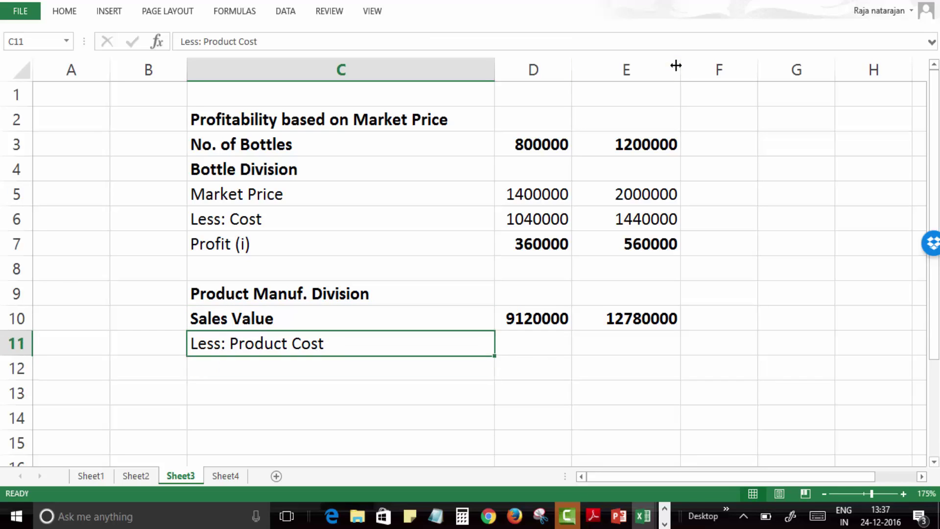
Step: Link D11 to the product manufacturing cost at 800000 bottles with the formula =Sheet2!C7
key(Right)
text(=)
key(ctrl+Page_Up)
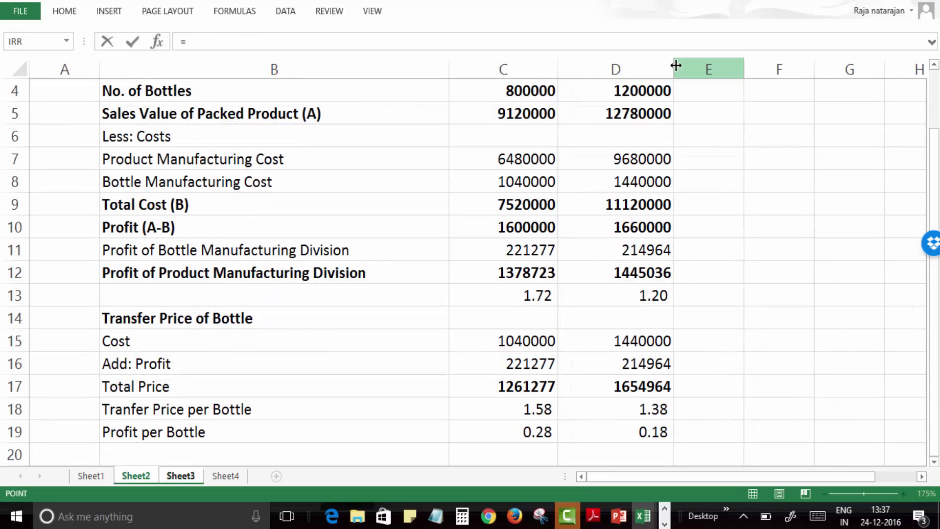
key(Left)
key(Left)
key(Down)
key(Down)
key(Down)
key(Down)
key(Return)
Step: Copy the product cost formula from D11 to E11 for 1200000 bottles
key(Up)
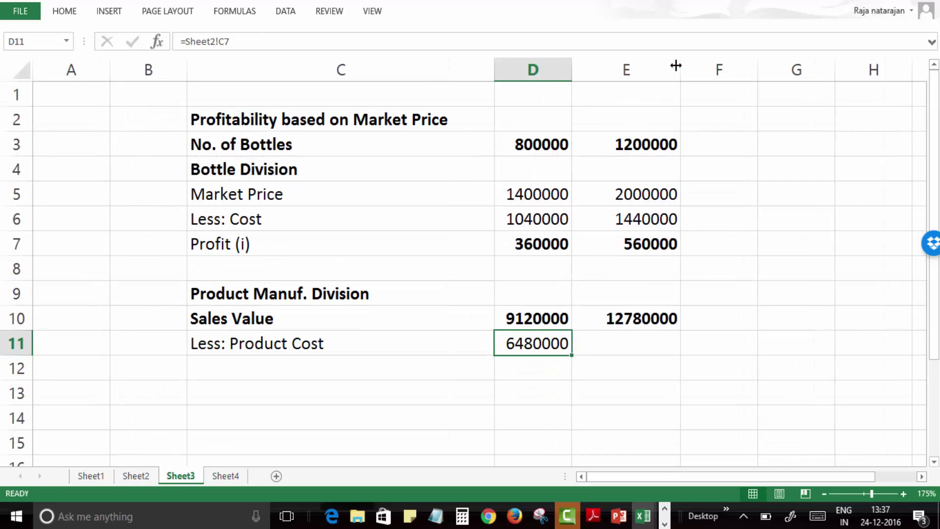
key(ctrl+c)
key(Right)
key(Return)
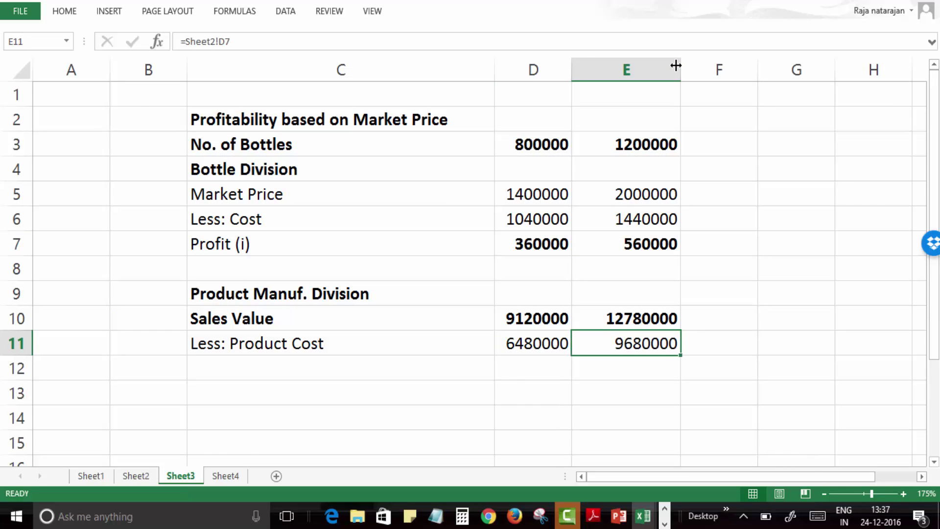
Step: Add the label "Less: Bottle Cost" in C12 below the product cost label
key(Down)
key(Left)
key(Left)
text(Less: )
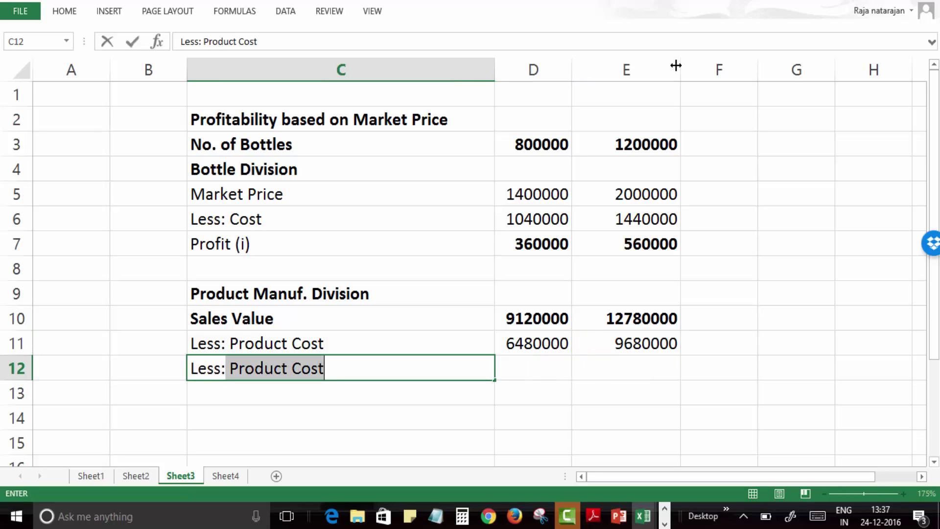
text(Bottle Cost)
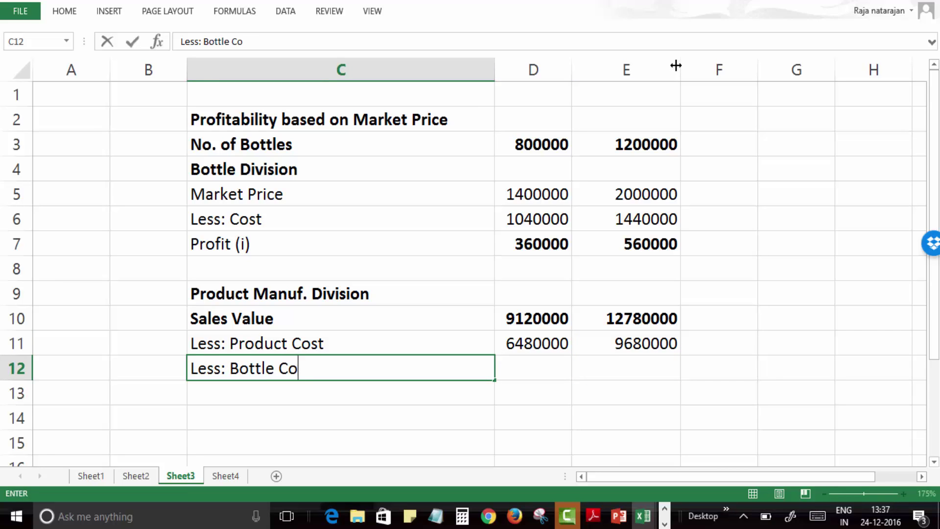
key(Return)
Step: Link the bottle cost in D12 to the Bottle Division's market price with the formula =D5
key(Up)
key(Right)
text(=)
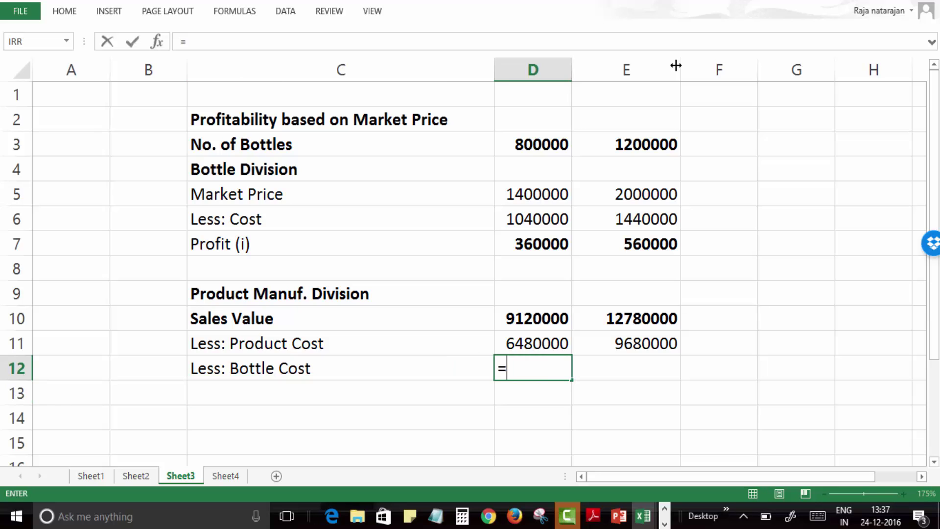
key(Up)
key(Up)
key(Up)
key(Up)
key(Up)
key(Up)
key(Up)
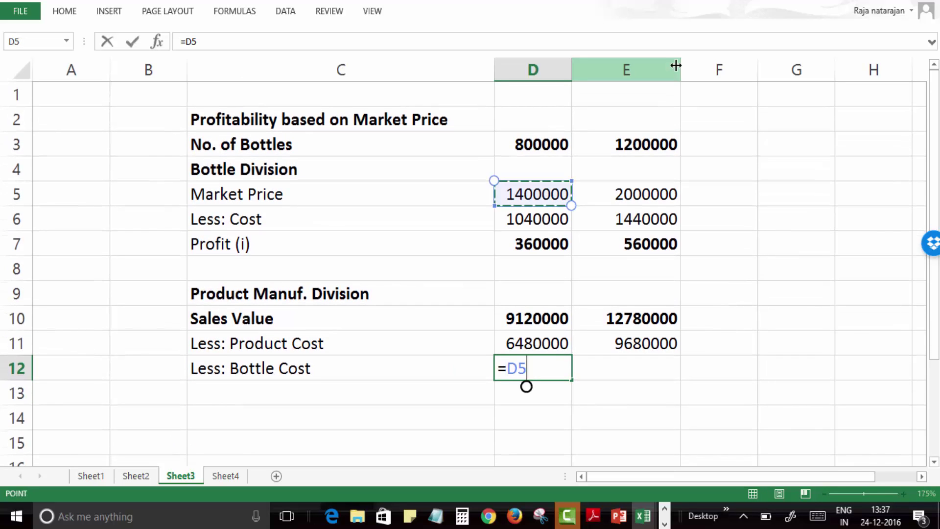
key(Return)
Step: Copy the bottle cost formula from D12 to E12 for 1200000 bottles
key(Up)
key(ctrl+c)
key(Right)
key(Return)
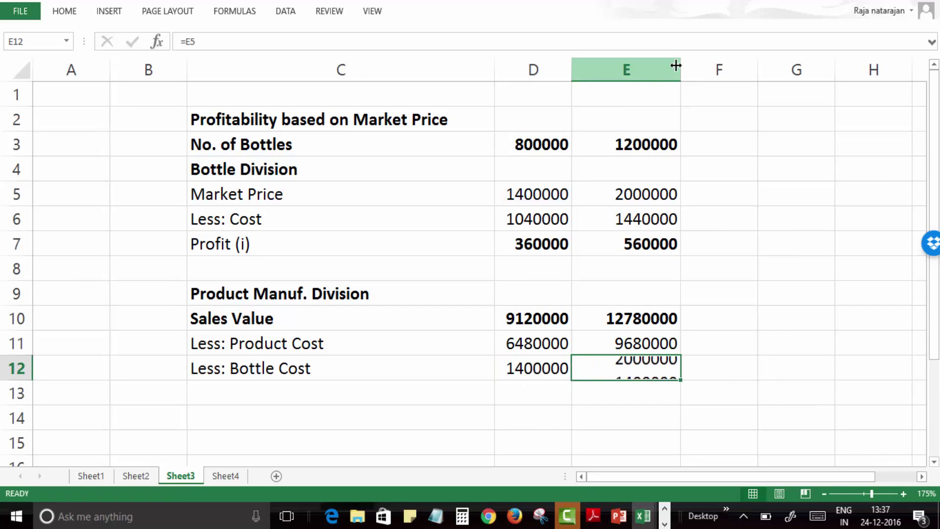
Step: Add the label "Total Product cost (incluidng Bottle)" in C13
key(Down)
key(Left)
key(Left)
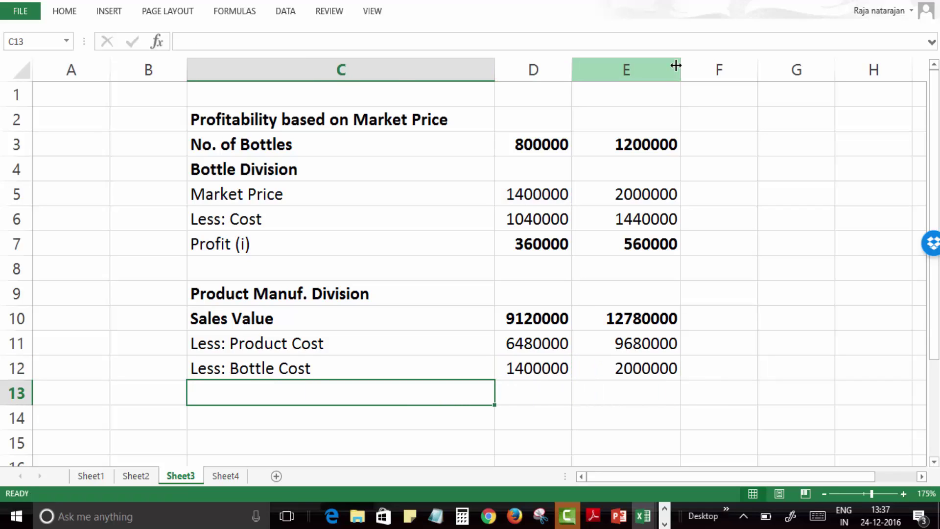
text(Pro)
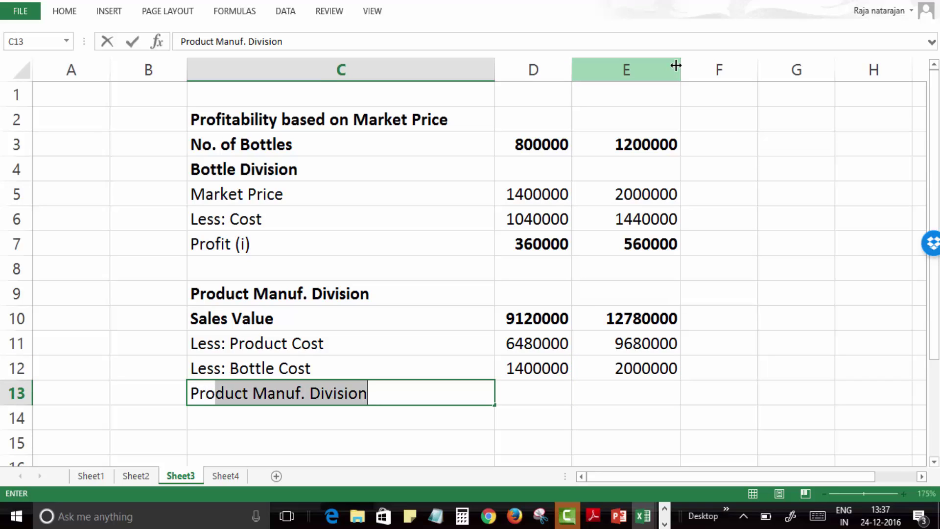
key(BackSpace)
key(BackSpace)
key(BackSpace)
text(Total )
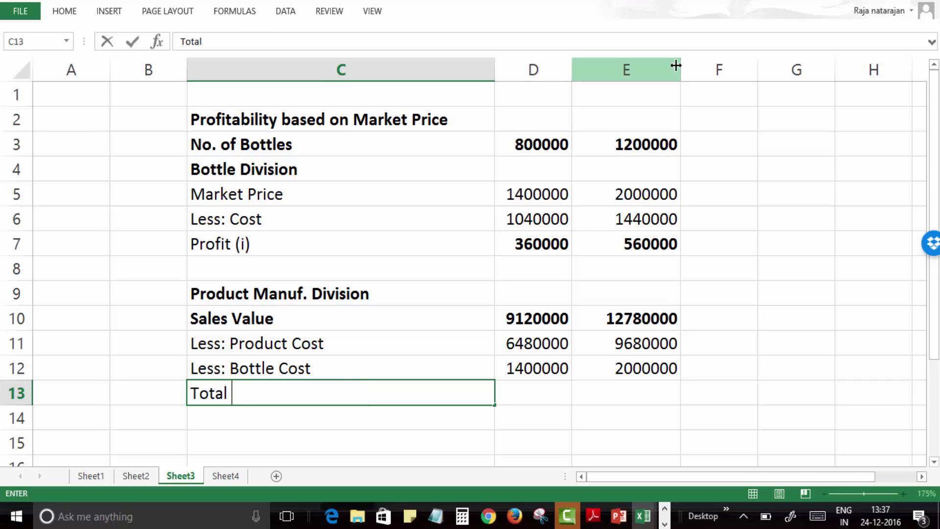
text(Product cost)
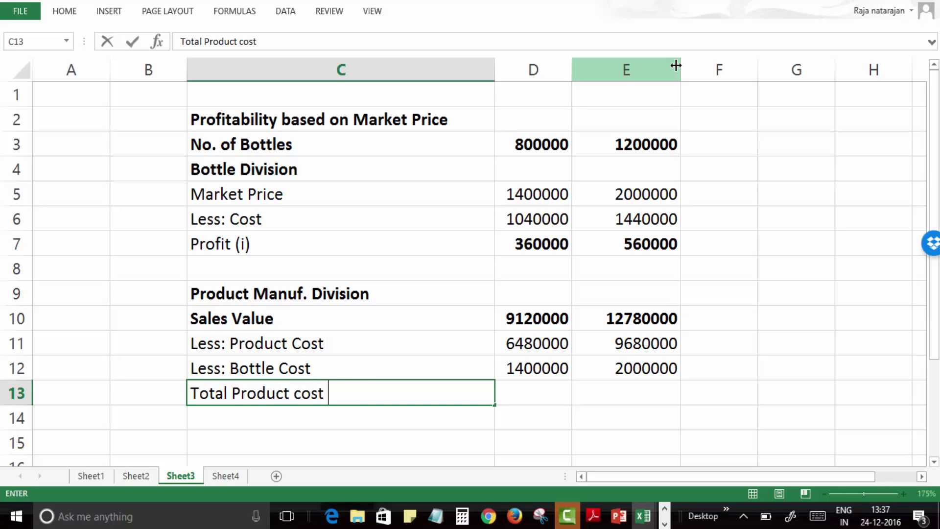
text( (incluidng Bo)
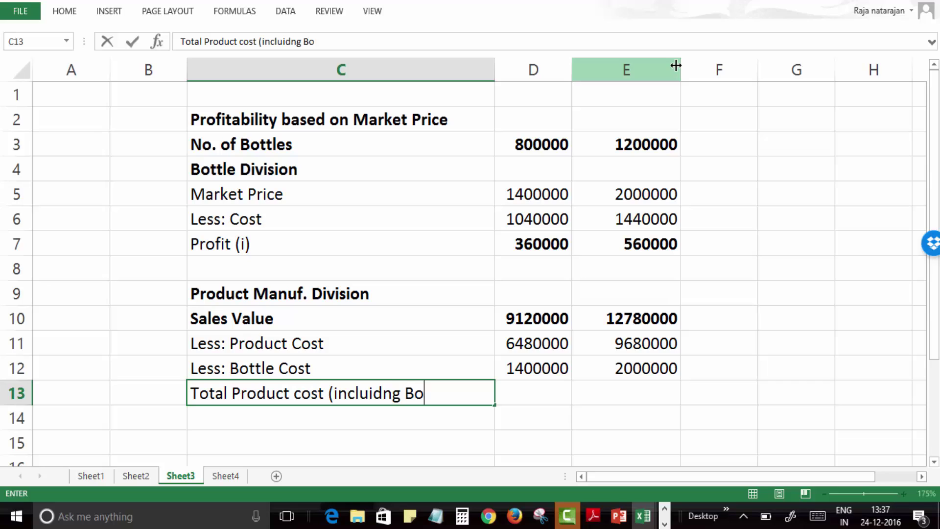
text(ttle))
key(ctrl+Return)
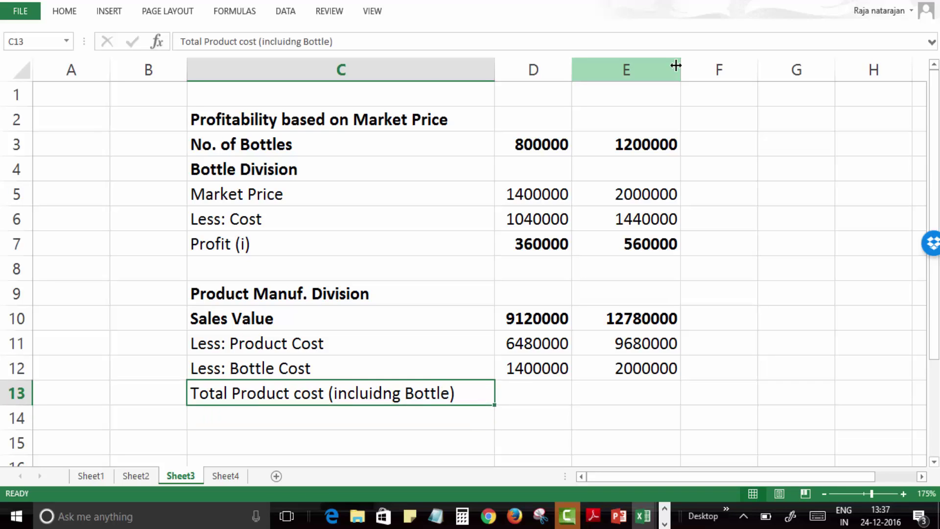
Step: Calculate the total product cost at 800000 bottles in D13 with the formula =D11+D12
key(Right)
text(=)
key(Up)
key(Up)
text(+)
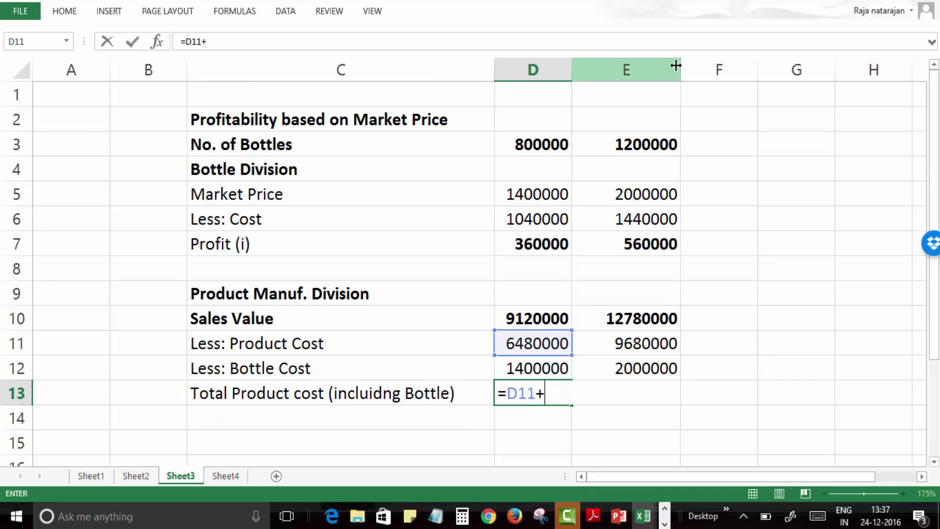
key(Up)
key(Return)
Step: Make the total product cost in D13 bold and copy its formula and format to E13
key(Up)
key(ctrl+b)
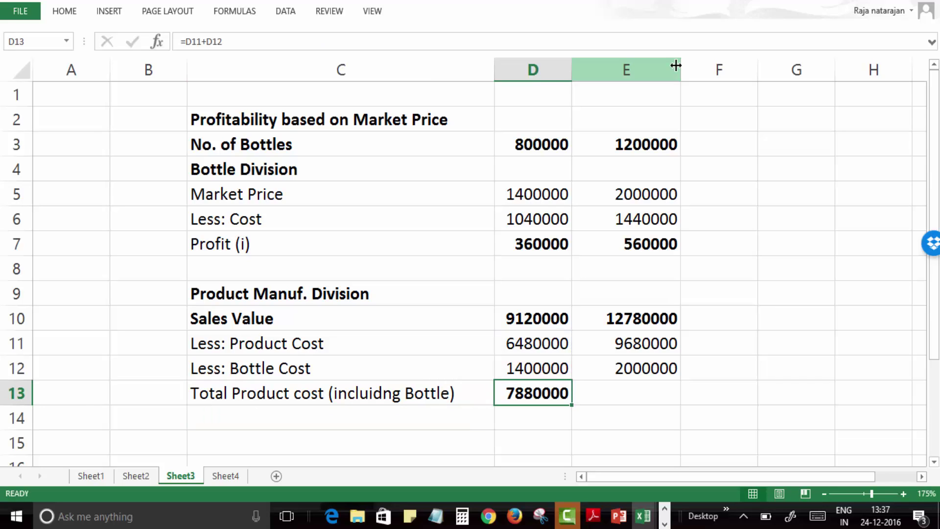
key(ctrl+c)
key(Right)
key(Return)
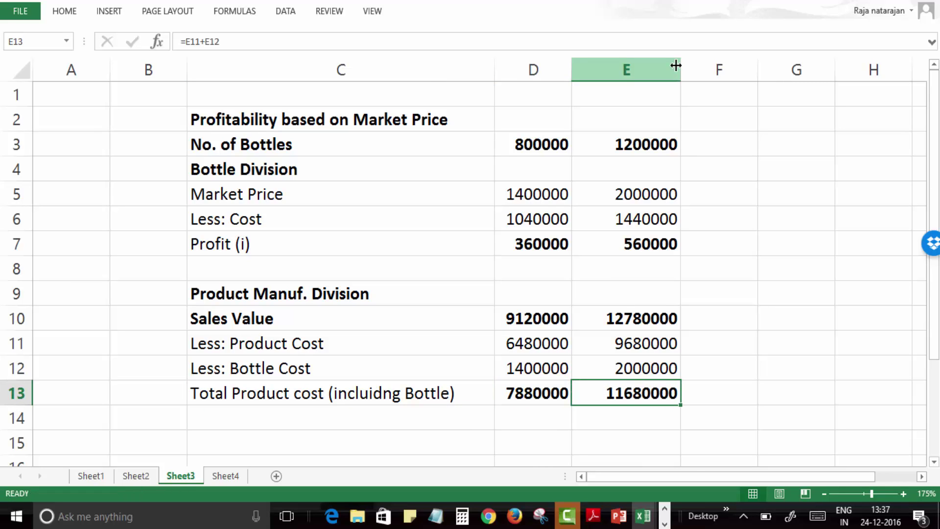
Step: Make the total product cost label in C13 bold and add the bold label "Profit (ii)" in C14
key(Left)
key(Left)
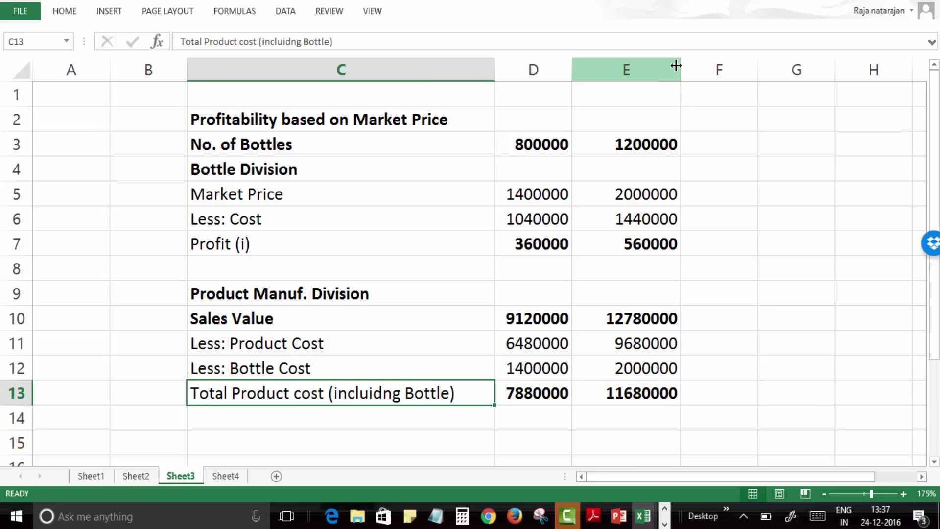
key(ctrl+b)
key(Down)
text(Profit)
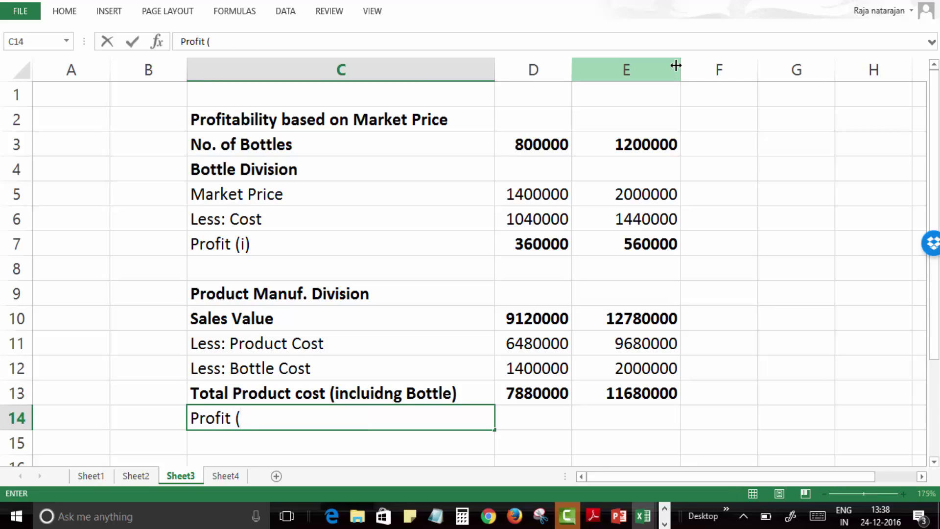
key(ctrl+b)
key(Return)
key(Up)
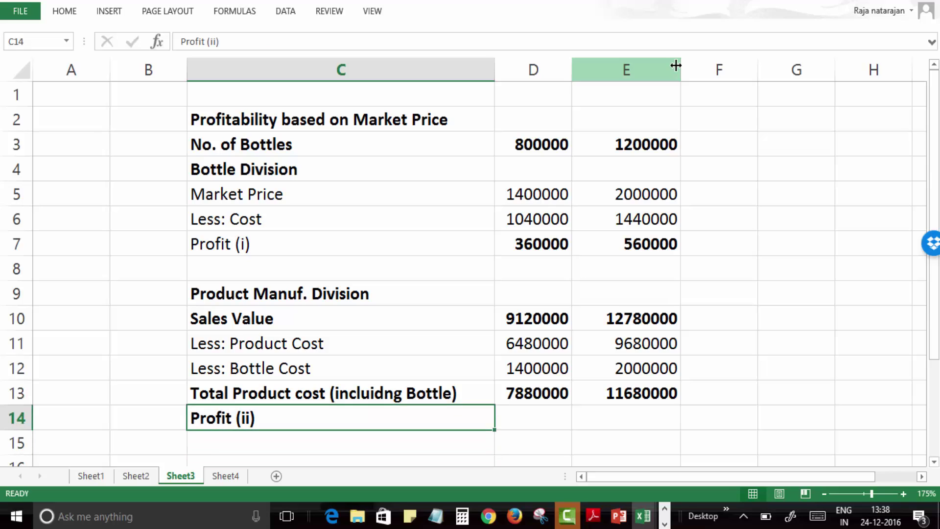
Step: Calculate the Product Manuf. Division's profit at 800000 bottles in D14 with the formula =D10-D13
key(Right)
text(=)
key(Up)
key(Up)
key(Up)
key(Up)
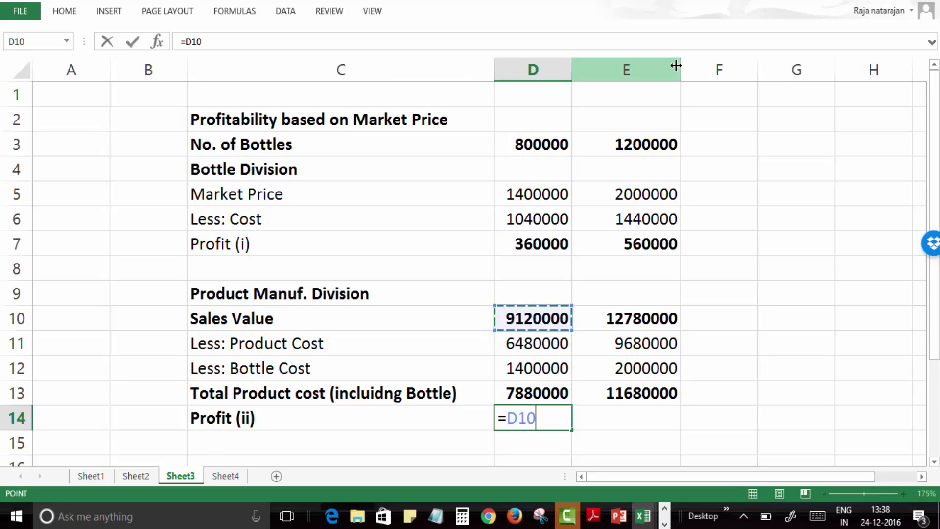
text(-)
key(Up)
key(Return)
Step: Make the profit in D14 bold and copy its formula and format to E14
key(Up)
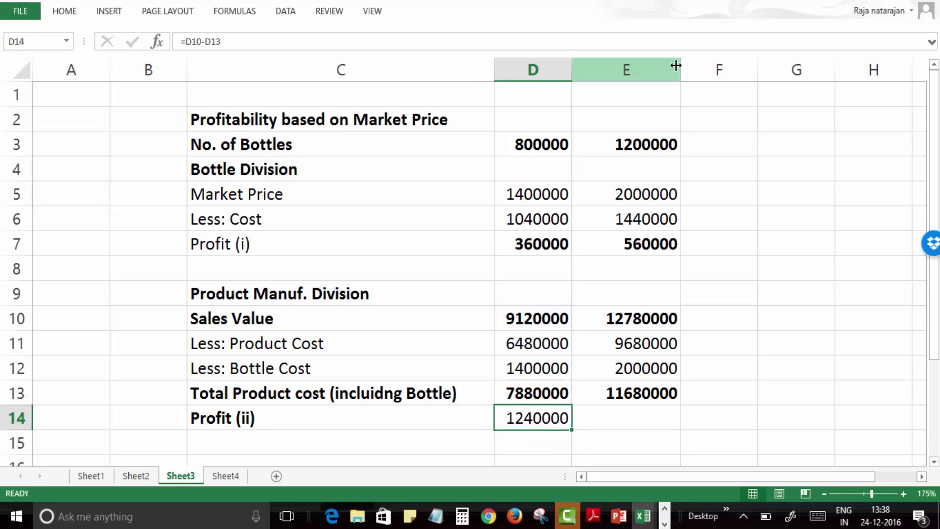
key(ctrl+b)
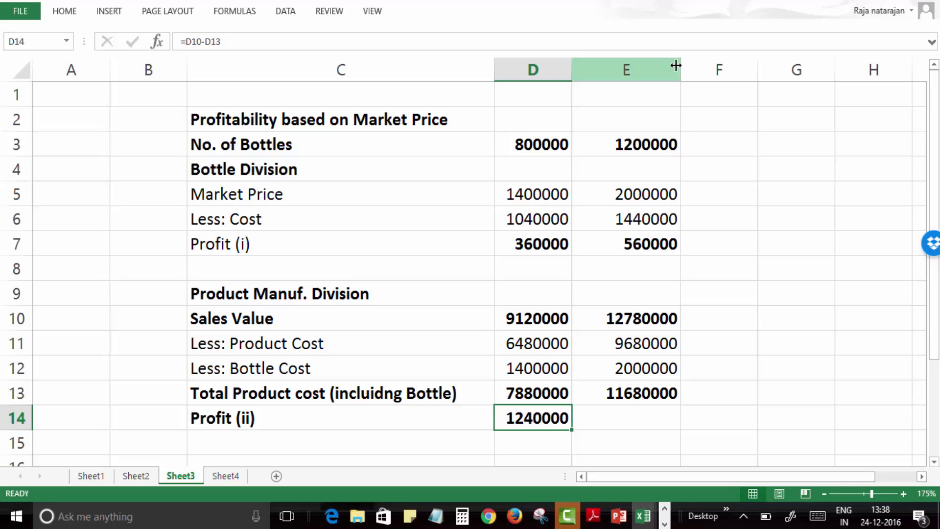
key(ctrl+c)
key(Right)
key(Return)
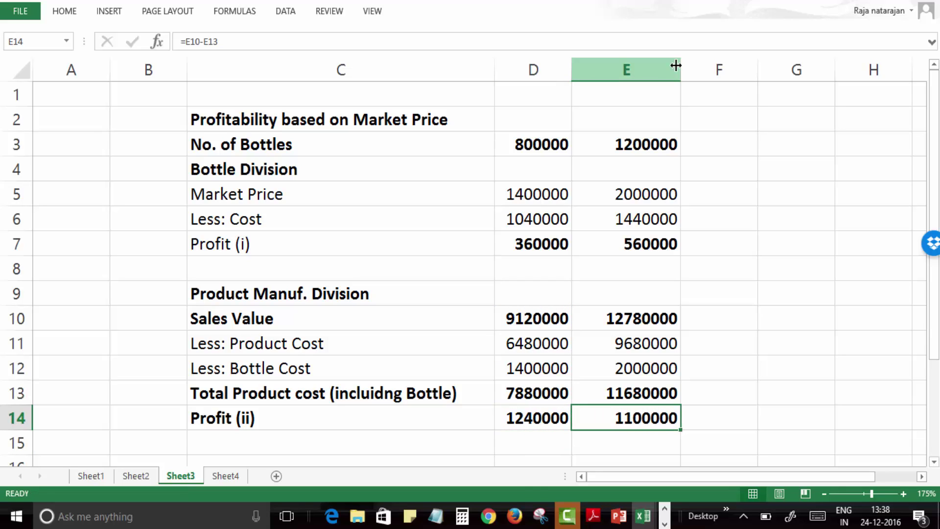
Step: Add the bold label "Total Profit (i+ii)" in C16, leaving row 15 blank
key(Down)
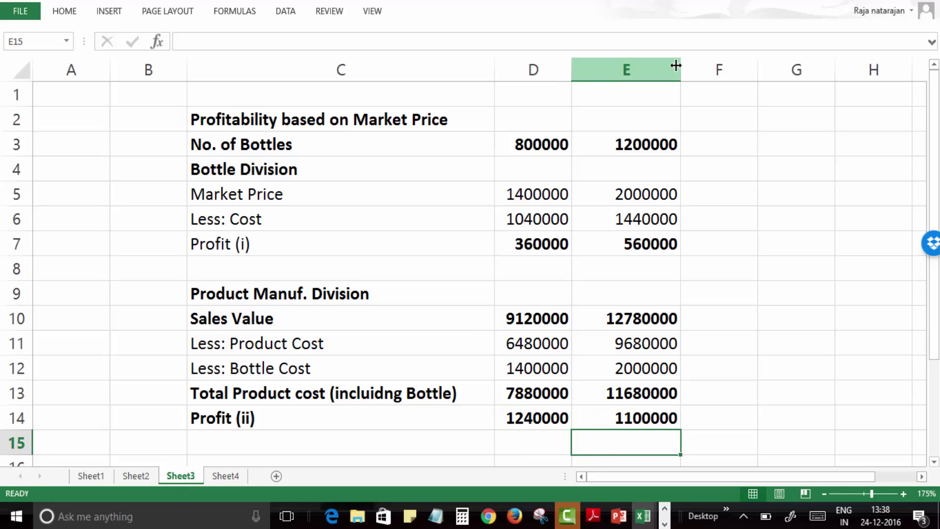
key(Left)
key(Left)
key(Left)
key(Down)
key(Right)
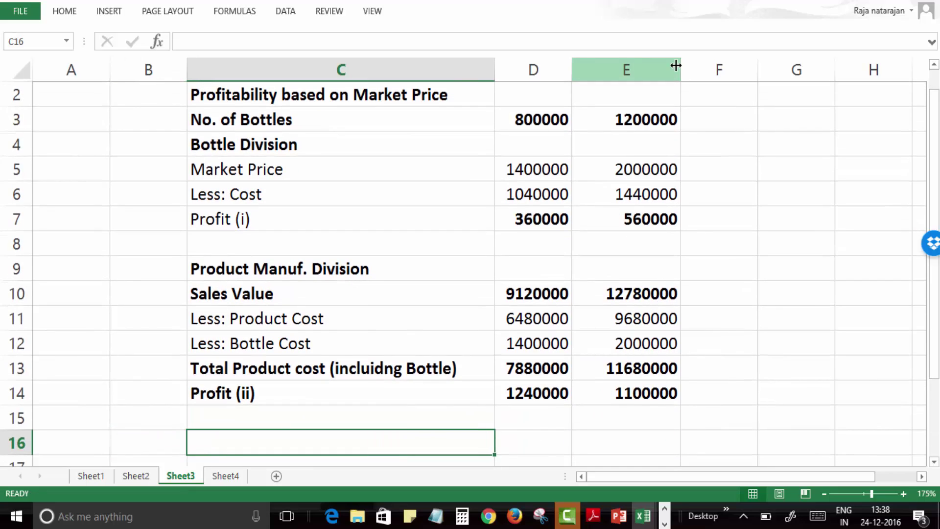
text(Total Profit )
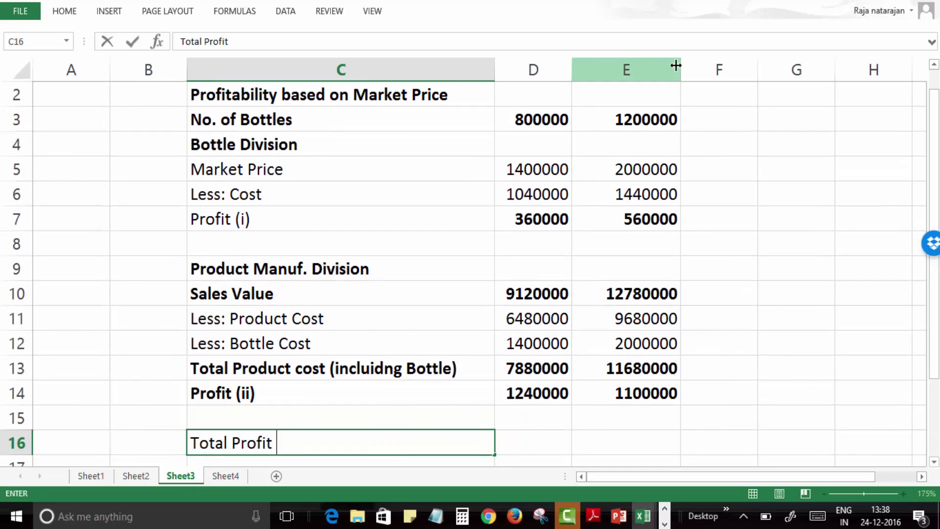
text((i+ii))
key(Escape)
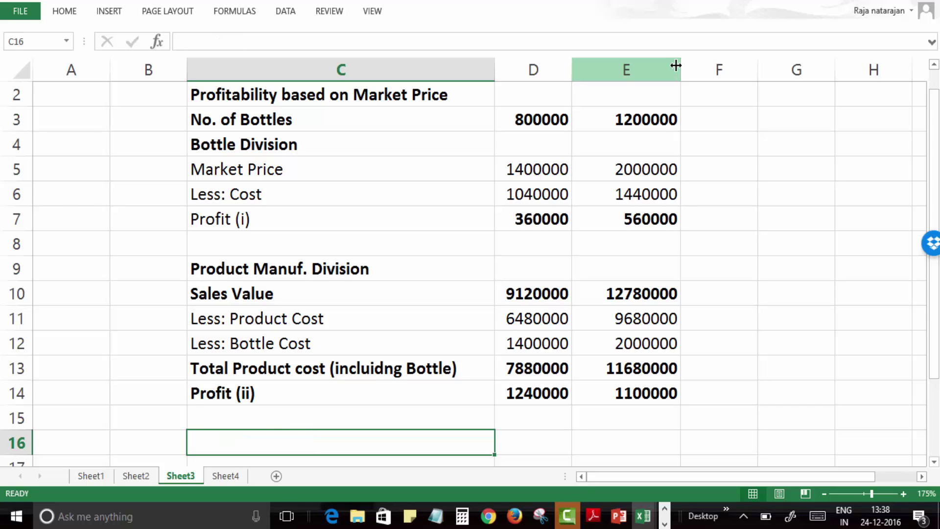
text(To)
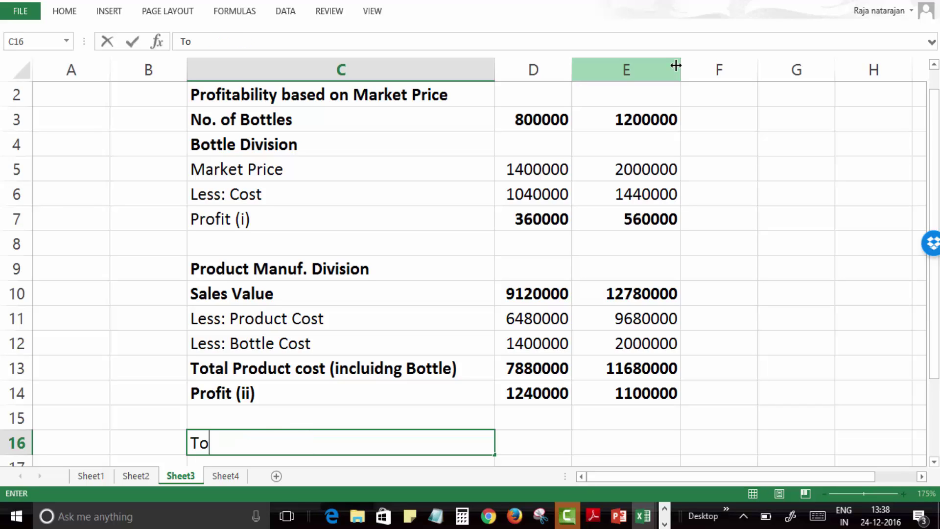
text(tal Profi)
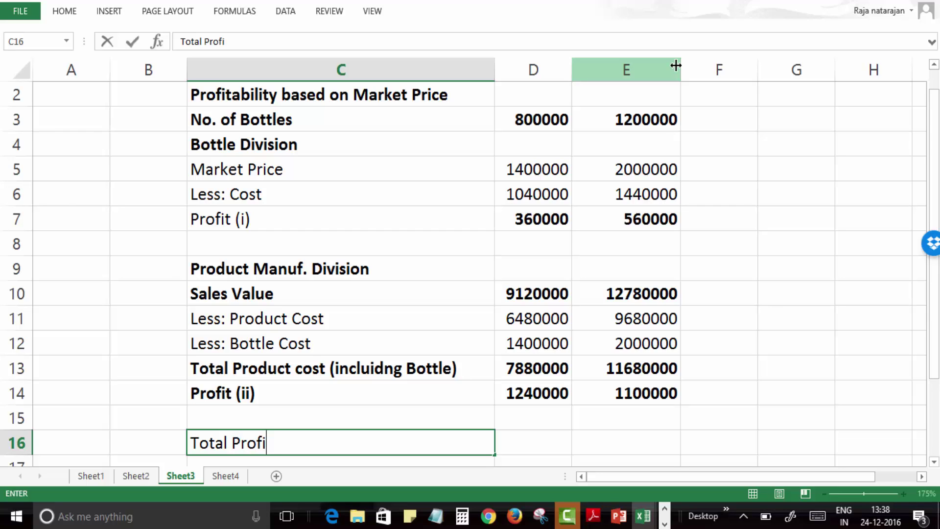
text(t (i+ii))
key(ctrl+Return)
scroll(676, 65, down, 1)
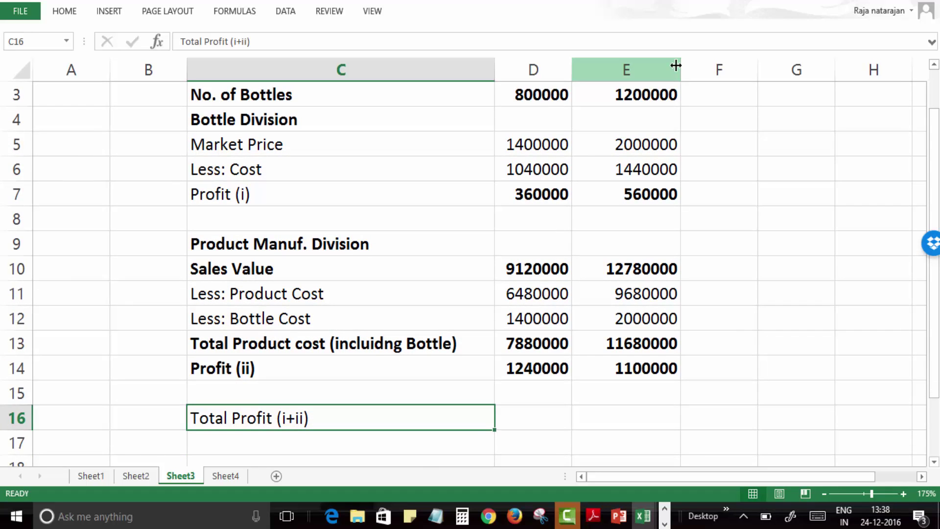
key(ctrl+b)
Step: Calculate the total profit at 800000 bottles in D16 with the formula =D7+D14
scroll(676, 65, down, 2)
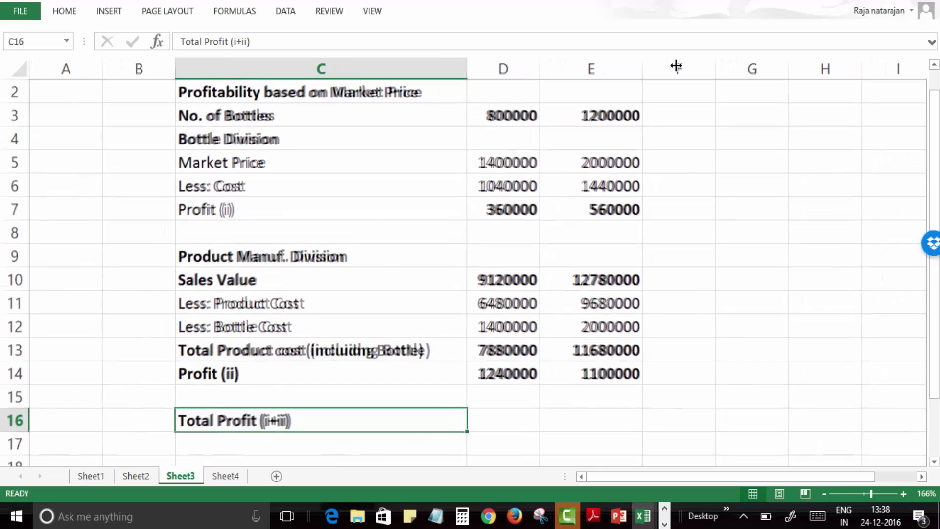
key(Right)
text(=)
key(Up)
key(Up)
key(Up)
key(Up)
key(Up)
key(Up)
key(Up)
key(Up)
key(Up)
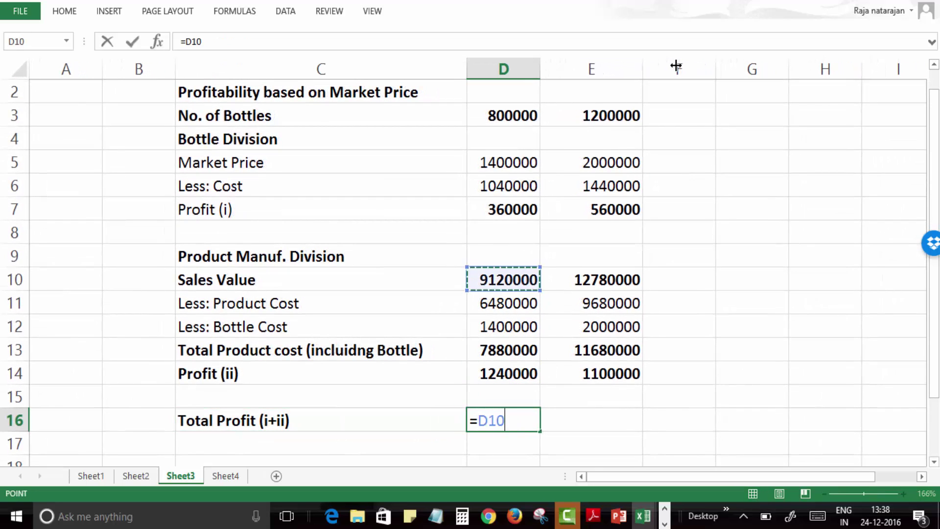
text(+)
key(Up)
key(Up)
key(Return)
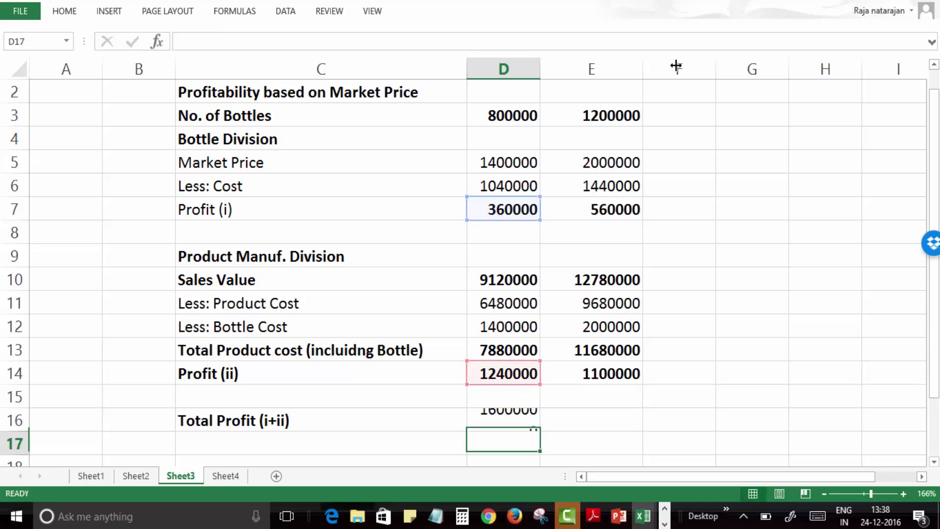
Step: Copy the total profit formula from D16 to E16 for the 1200000-bottle level
key(Up)
key(ctrl+c)
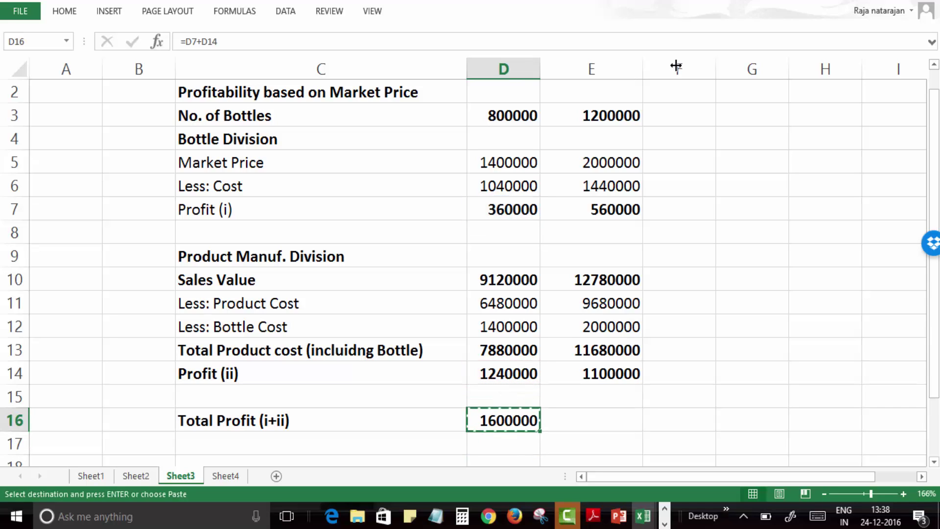
key(Right)
key(Return)
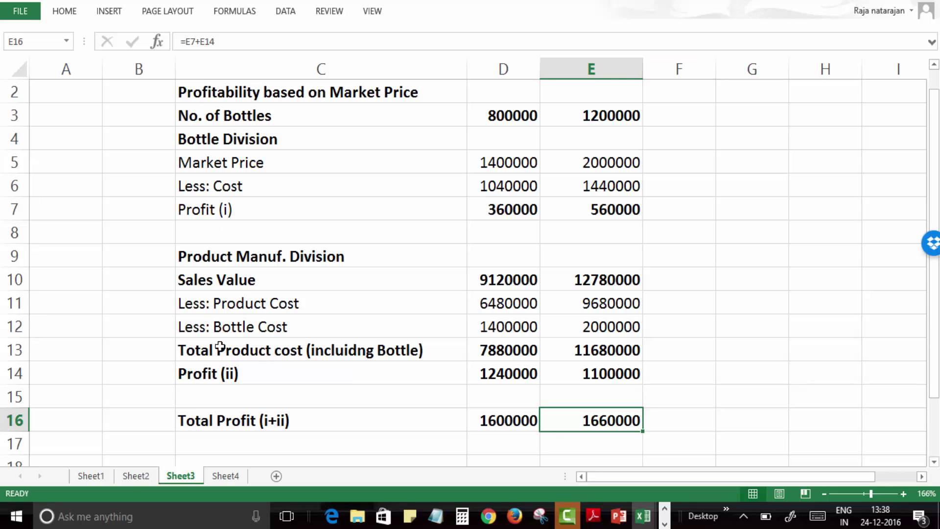
Step: Compare Sheet3's total profits with the Profit (A-B) row on Sheet2, and review Sheet3's Profit (i) and total product cost rows
click(134, 478)
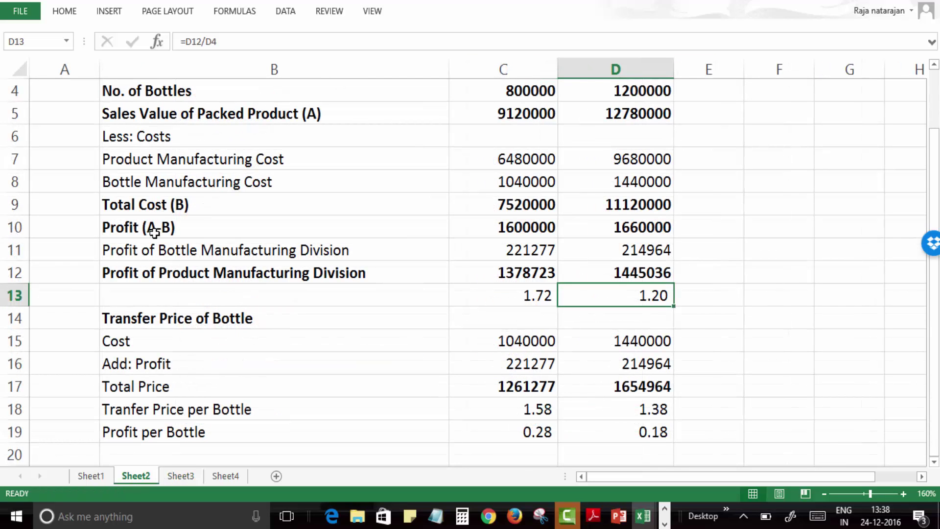
drag(154, 234, 636, 230)
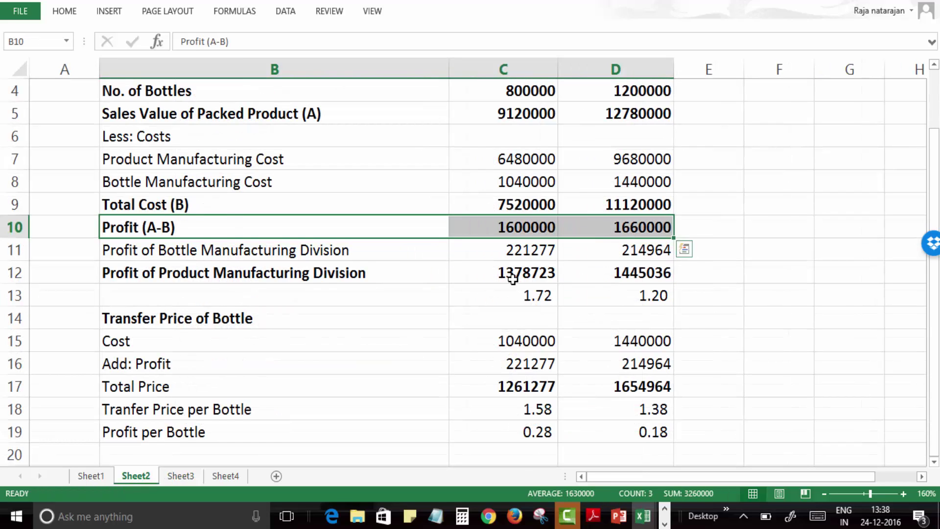
click(195, 477)
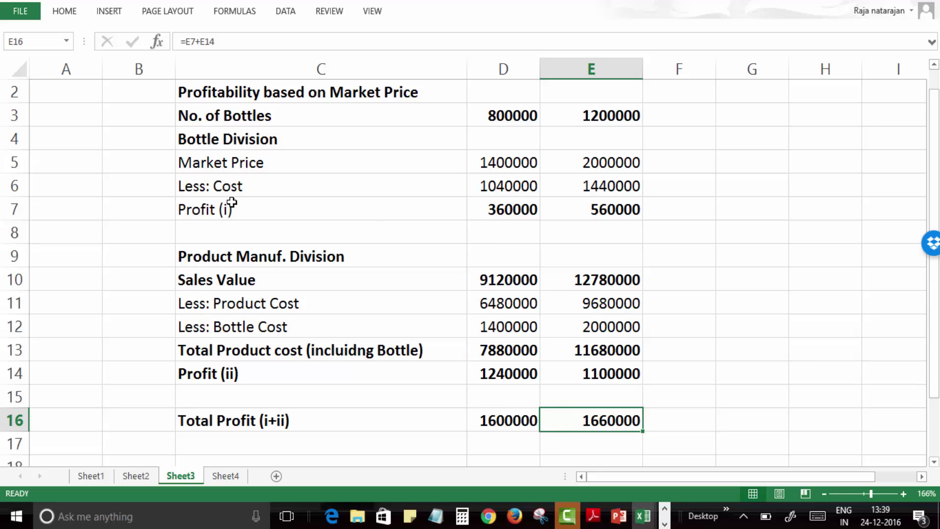
click(216, 130)
drag(193, 209, 583, 214)
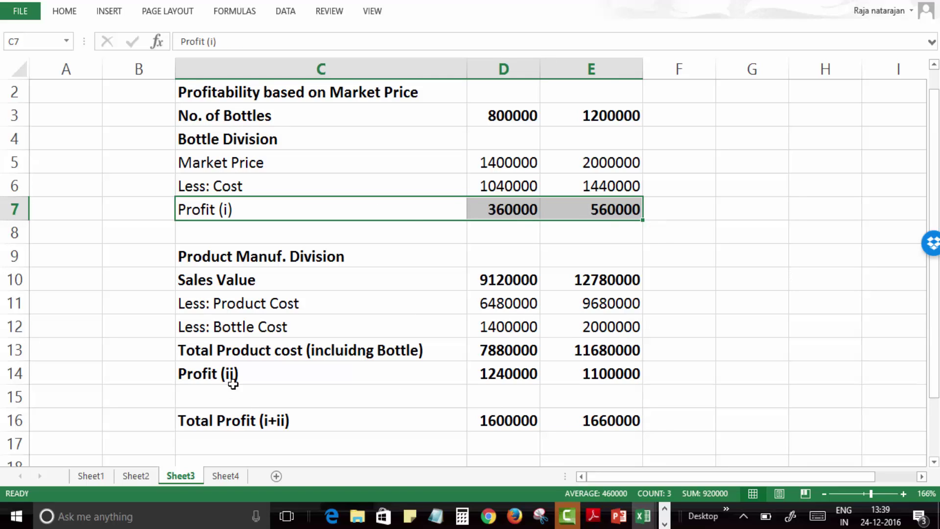
drag(219, 351, 616, 349)
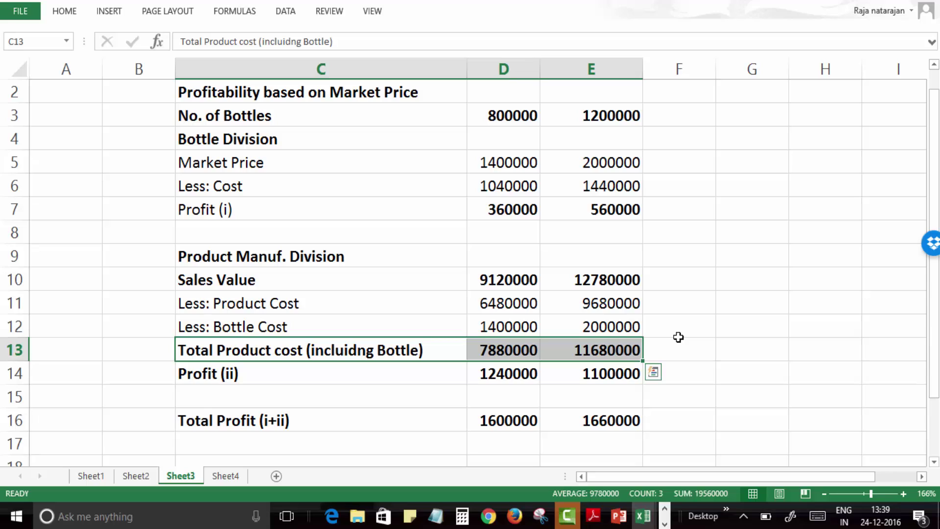
Step: Enter the production levels 800000 and 1200000 in C4 and C5 of the comparison table on Sheet4
key(ctrl+Page_Down)
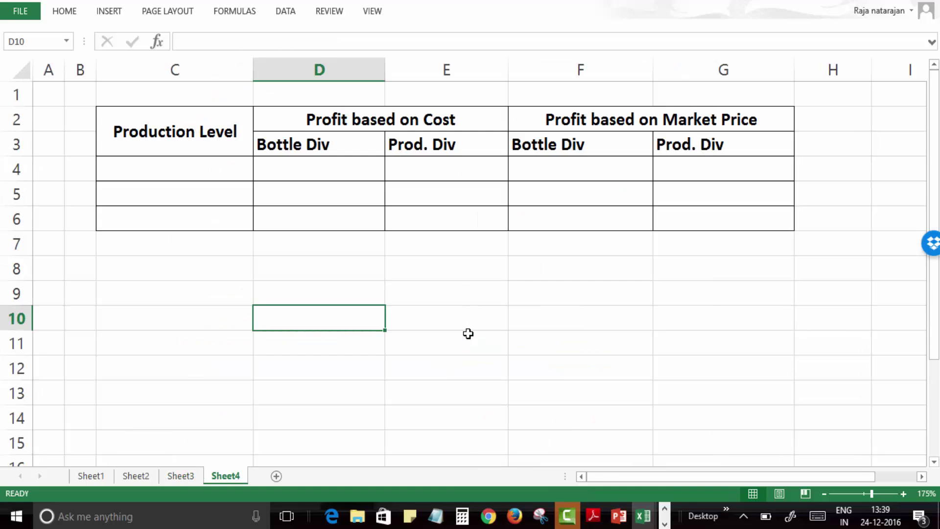
click(178, 169)
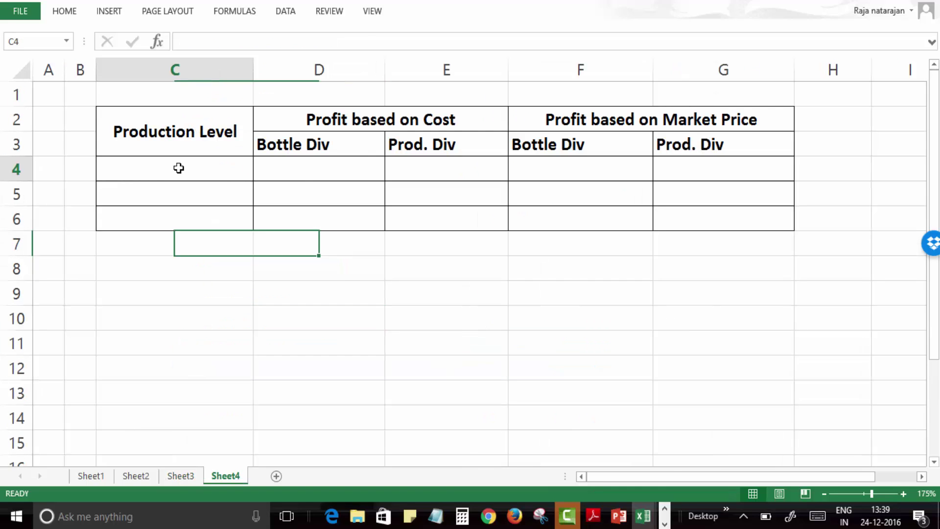
text(800000)
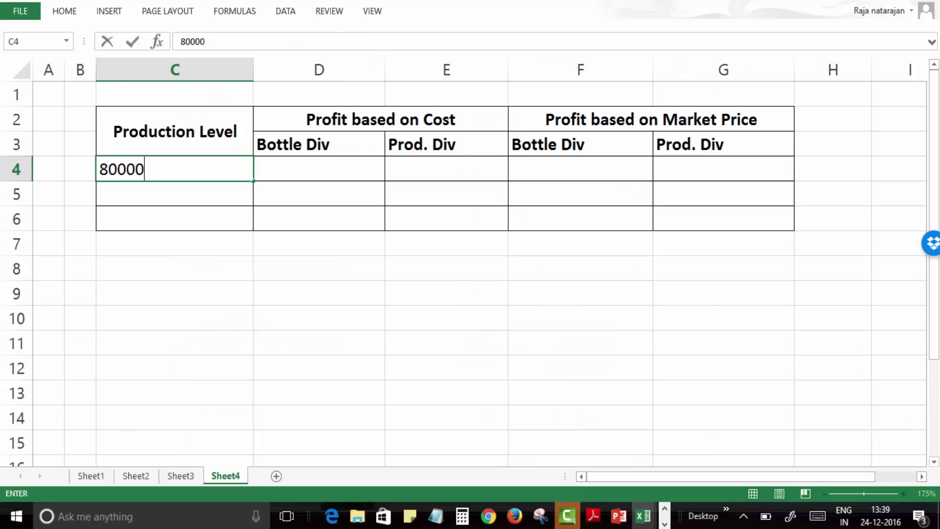
key(Return)
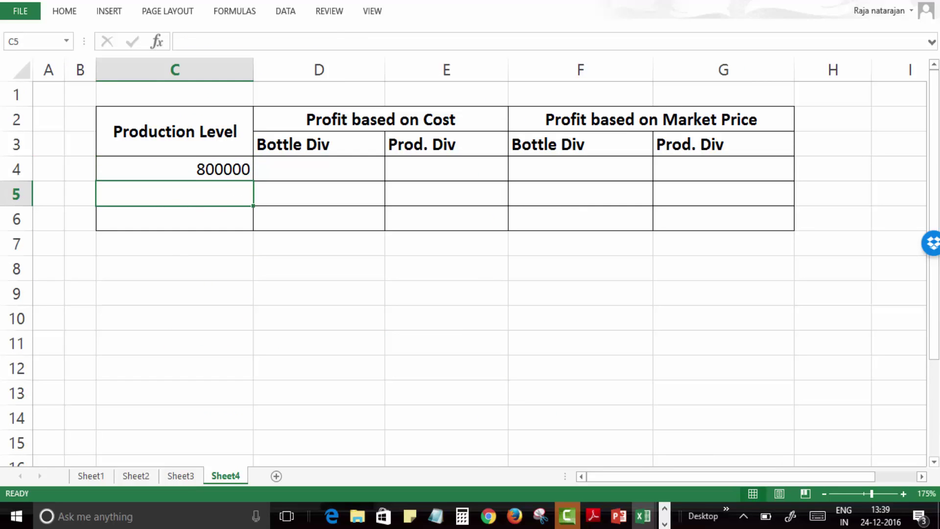
text(1200000)
key(Return)
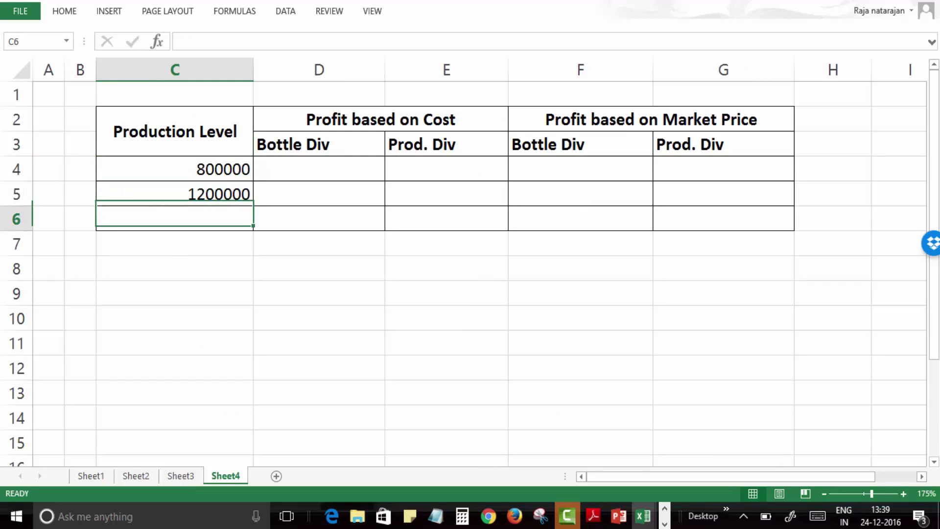
Step: Link the cost-based Bottle Div profit at 800000 bottles in D4 to the Sheet2 statement with =Sheet2!C11
key(Up)
key(Up)
key(Right)
key(Up)
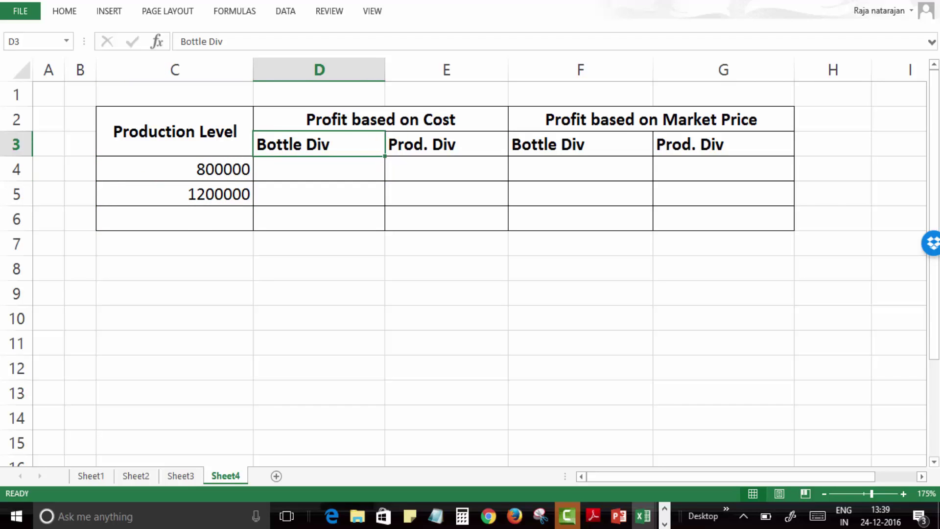
key(Up)
key(Down)
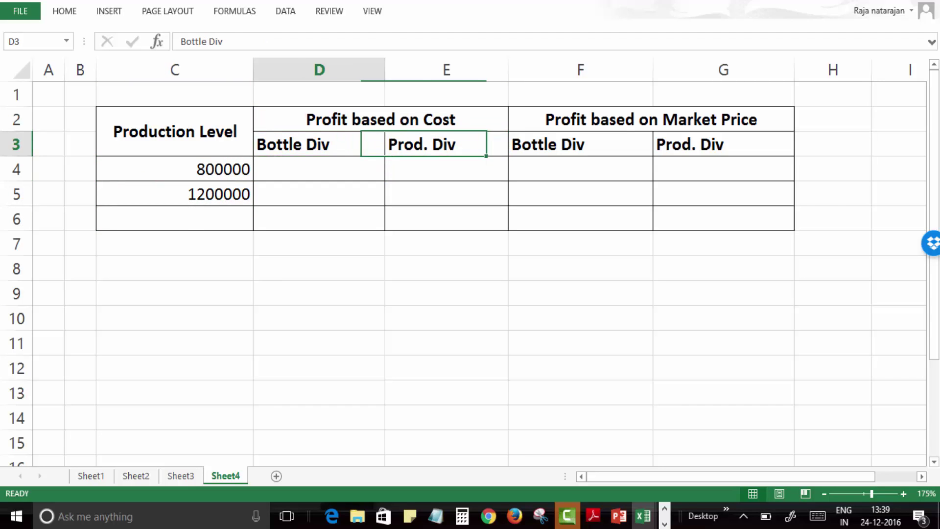
key(Down)
text(=)
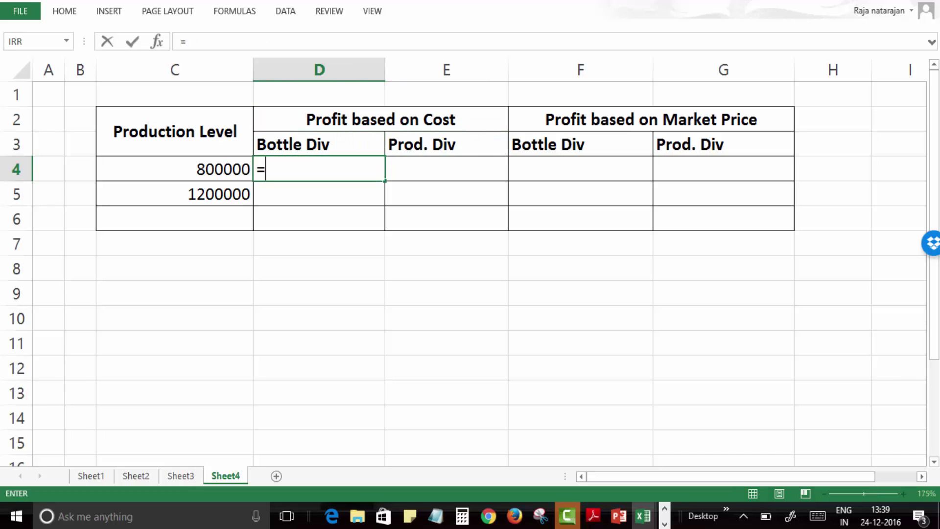
key(ctrl+Page_Up)
key(ctrl+Page_Up)
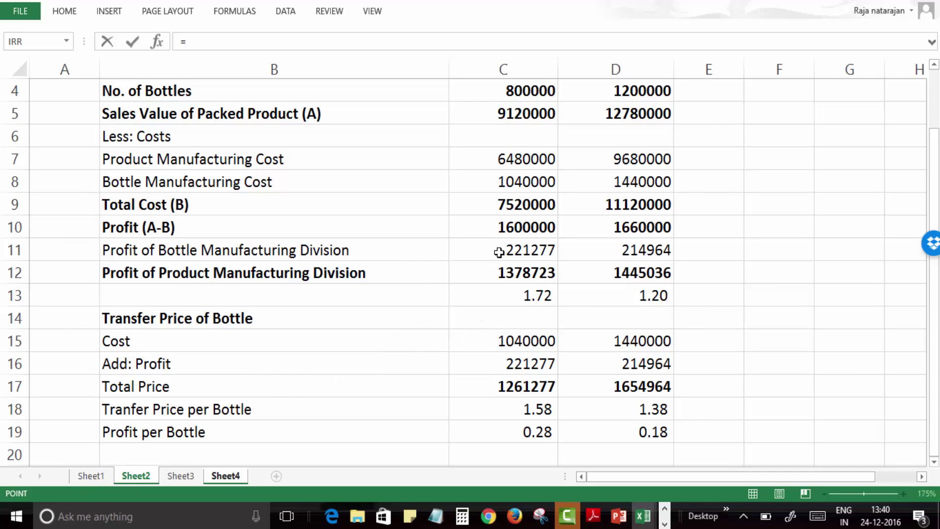
scroll(550, 246, down, 1)
scroll(550, 319, up, 2)
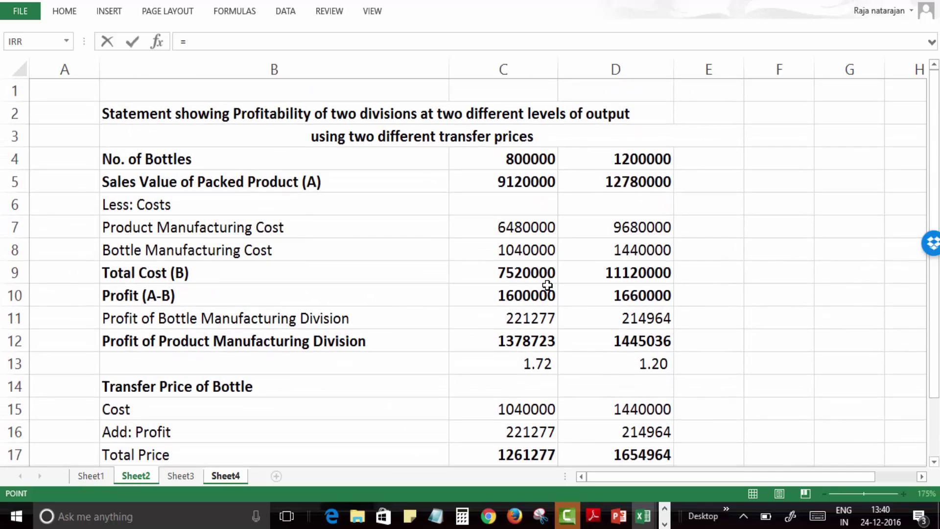
click(535, 324)
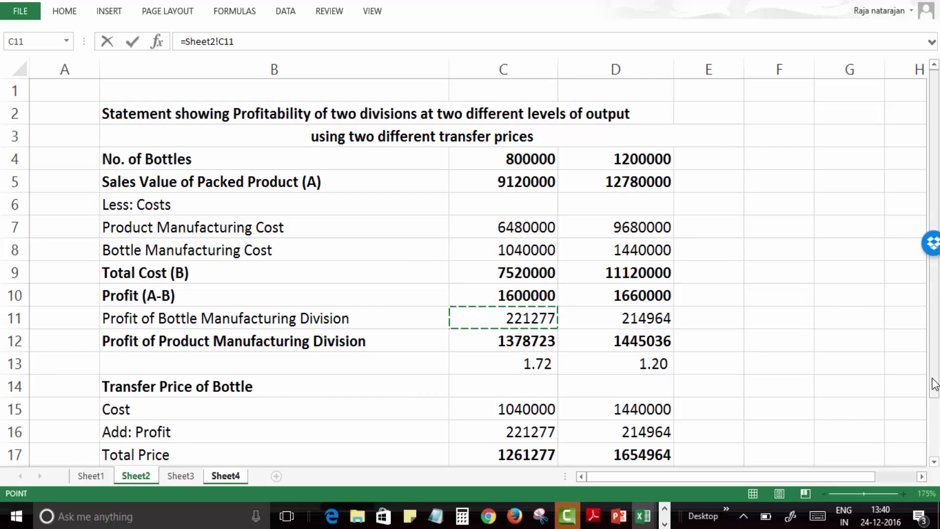
key(Return)
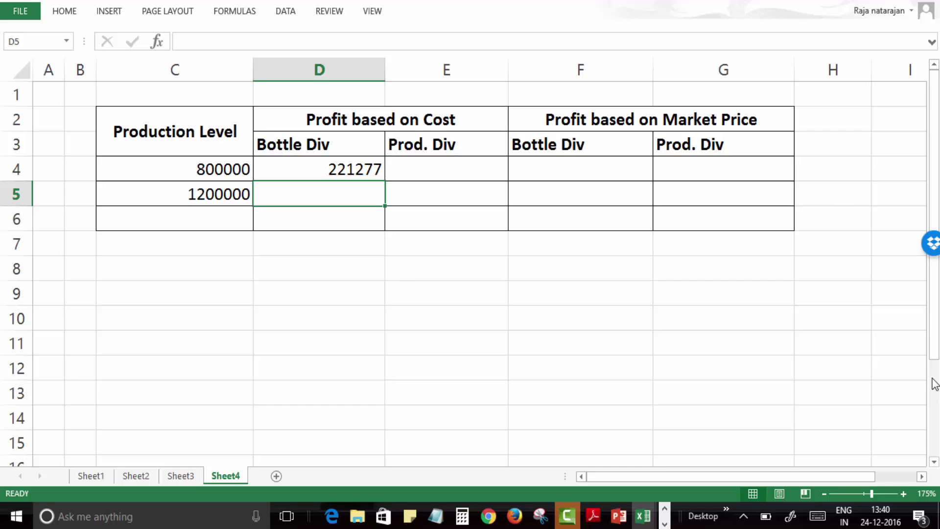
Step: Link the cost-based Prod. Div profit at 800000 bottles in E4 to cell C12 on Sheet2
key(Up)
key(Right)
text(=)
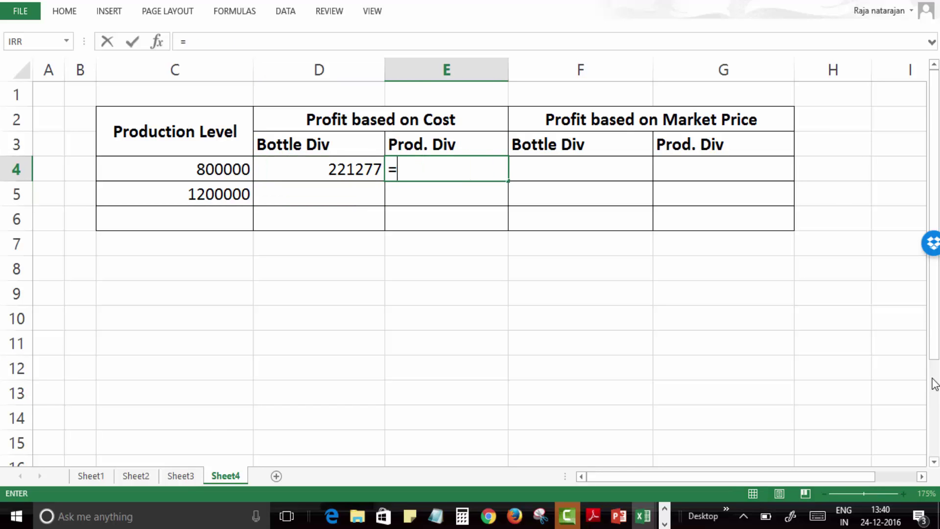
key(ctrl+Page_Up)
key(ctrl+Page_Up)
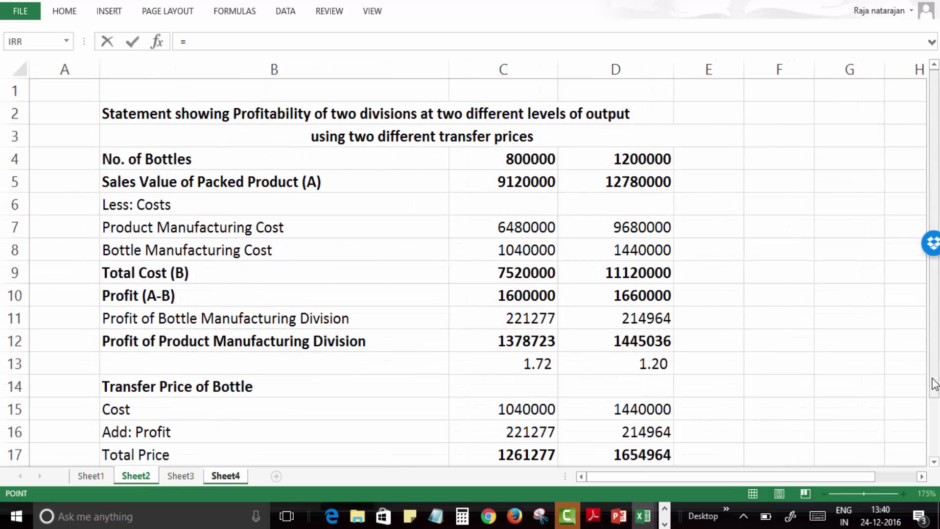
click(529, 339)
key(Return)
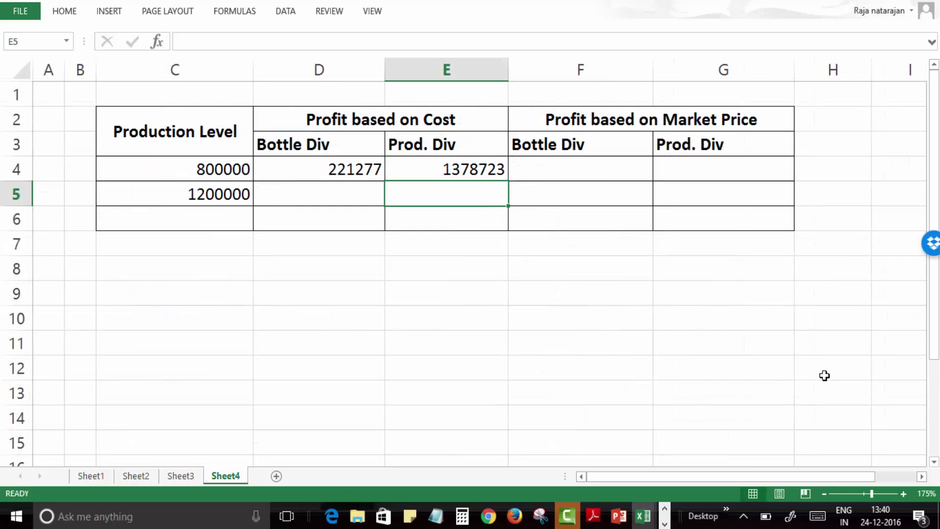
Step: Link the cost-based Bottle Div profit at 1200000 bottles in D5 to the Sheet2 statement with =Sheet2!D11
key(Left)
text(=)
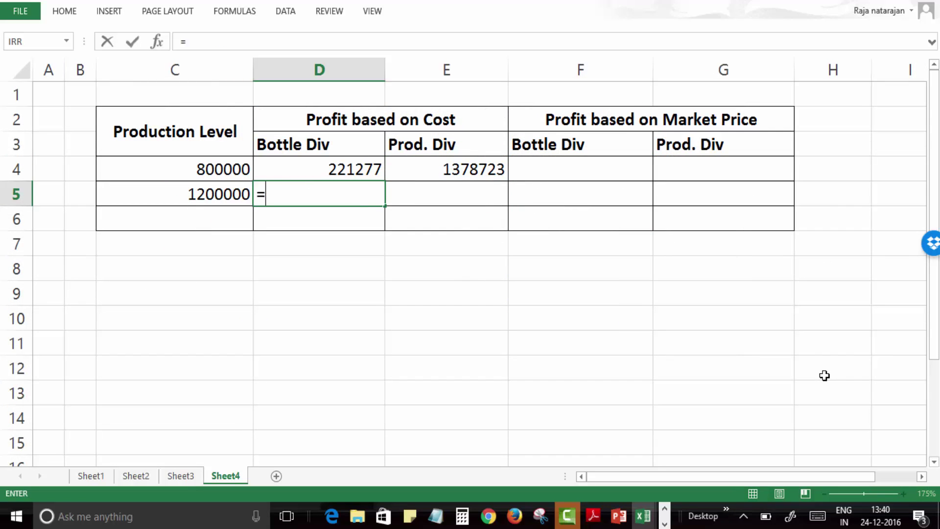
key(ctrl+Page_Up)
key(ctrl+Page_Up)
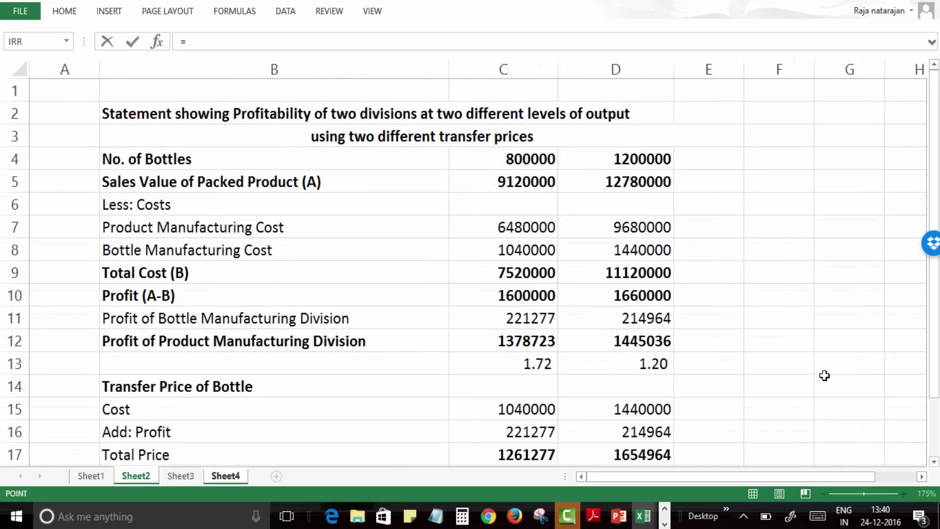
key(Up)
key(Right)
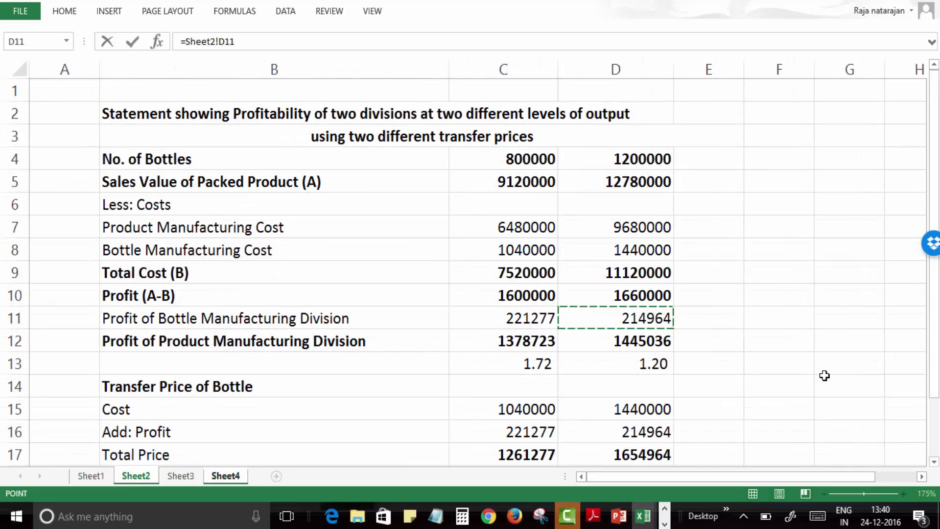
key(Return)
Step: Link the cost-based Prod. Div profit at 1200000 bottles in E5 to cell D12 on Sheet2
key(Up)
key(Right)
text(=)
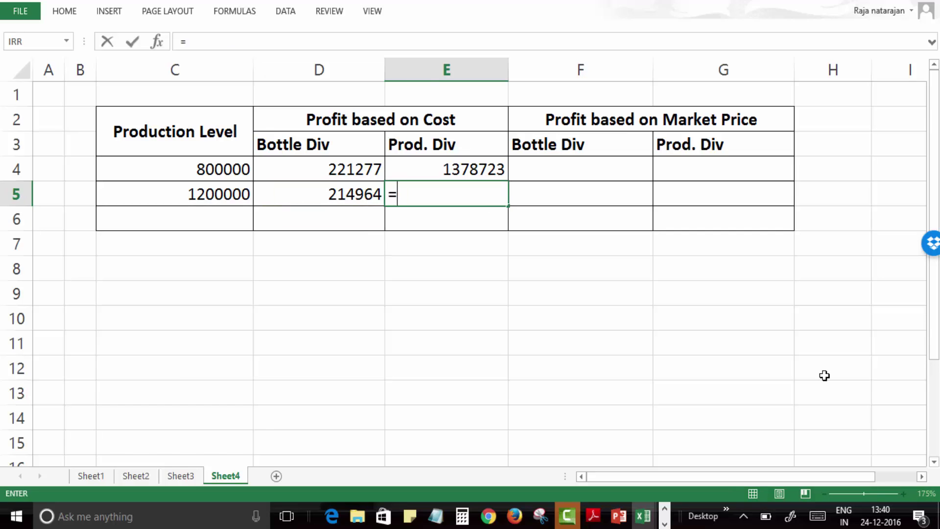
key(ctrl+Page_Up)
key(ctrl+Page_Up)
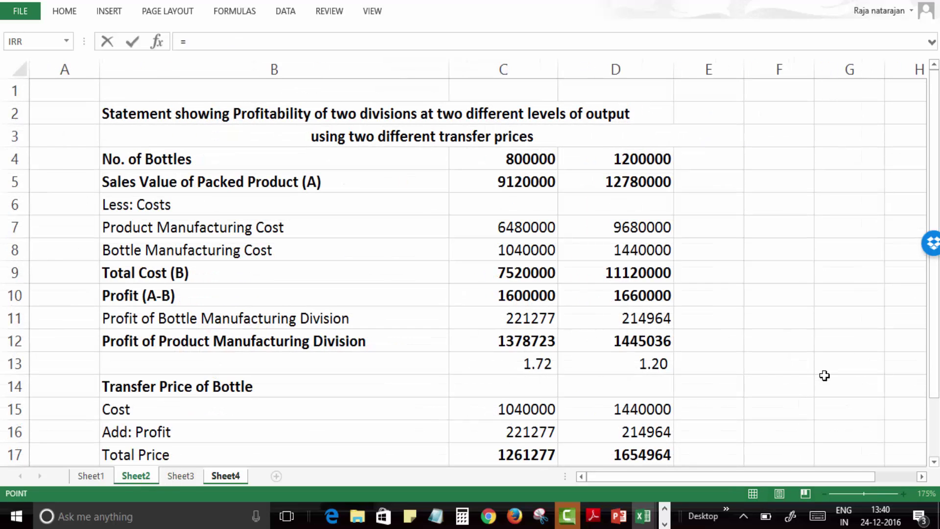
key(Right)
key(Return)
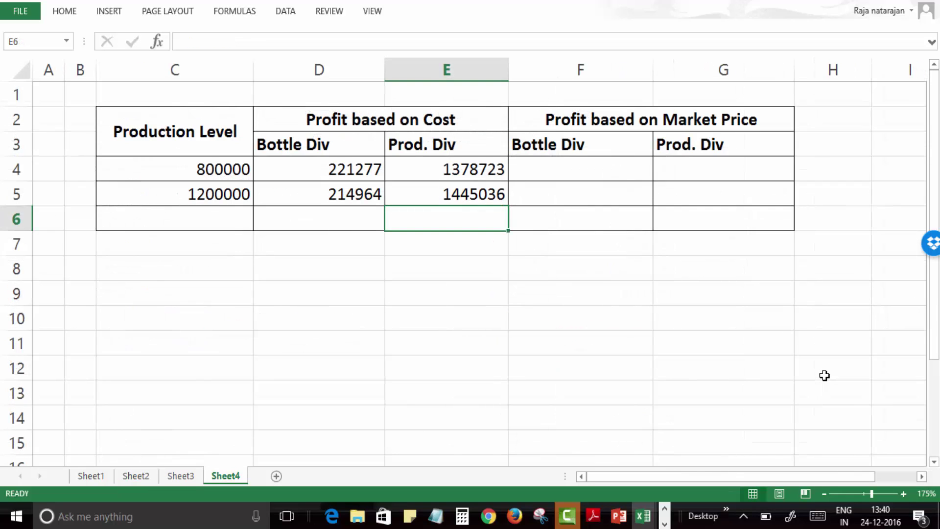
Step: Link the market-price Bottle Div profit at 800000 bottles in F4 to the Sheet3 statement with =Sheet3!D7
key(Up)
key(Up)
key(Up)
key(Up)
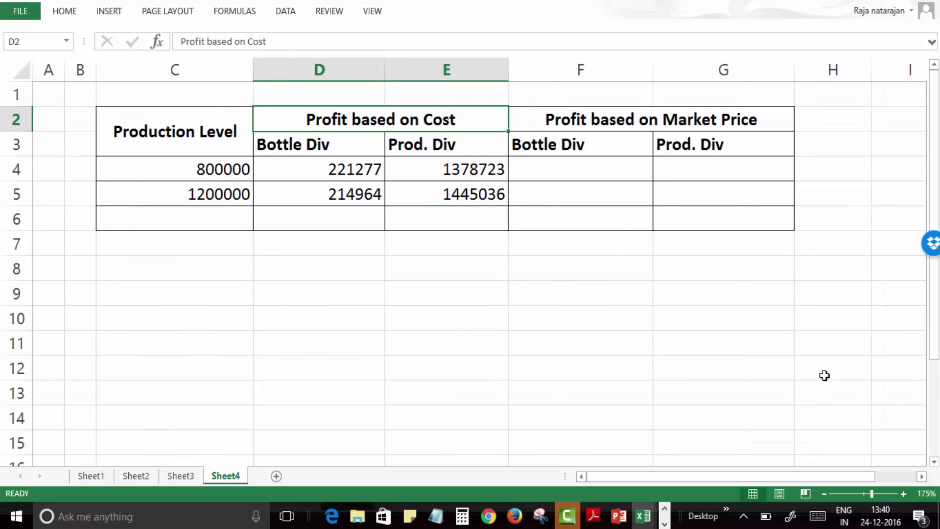
key(Right)
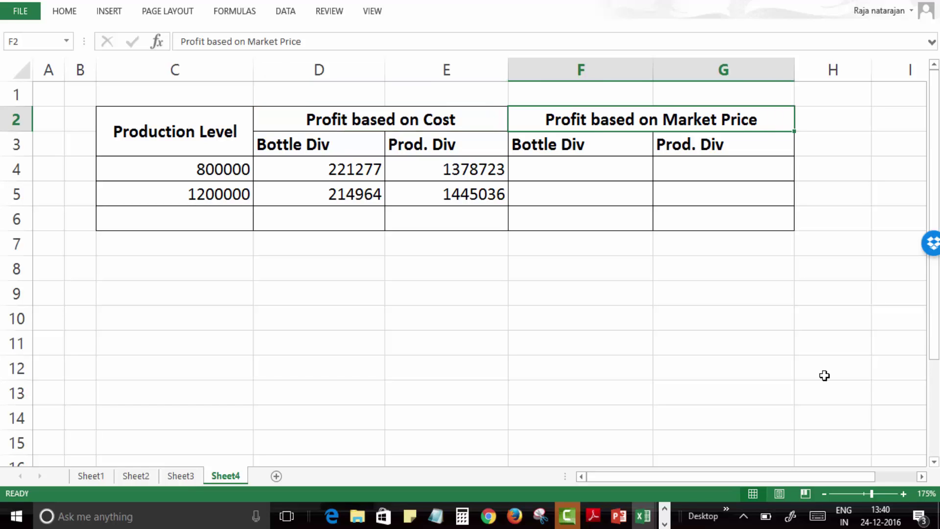
key(Down)
key(Down)
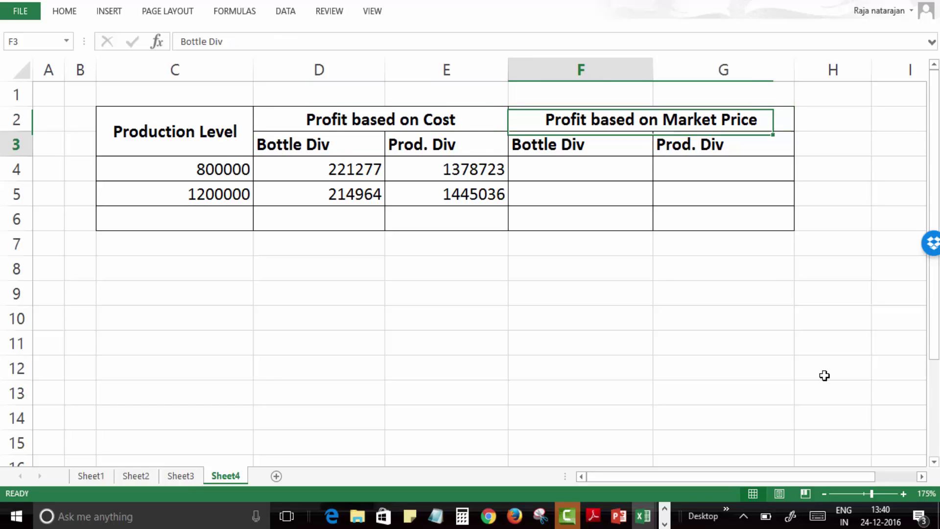
text(=)
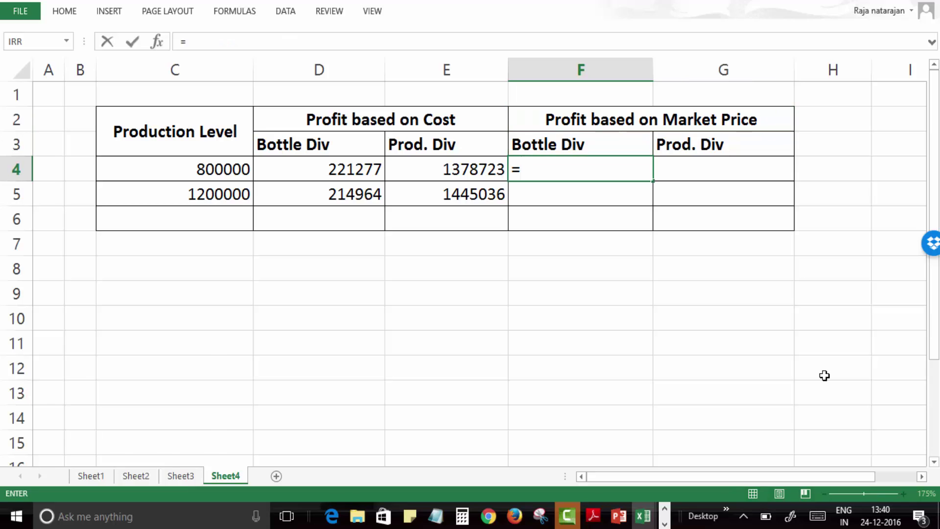
key(ctrl+Page_Up)
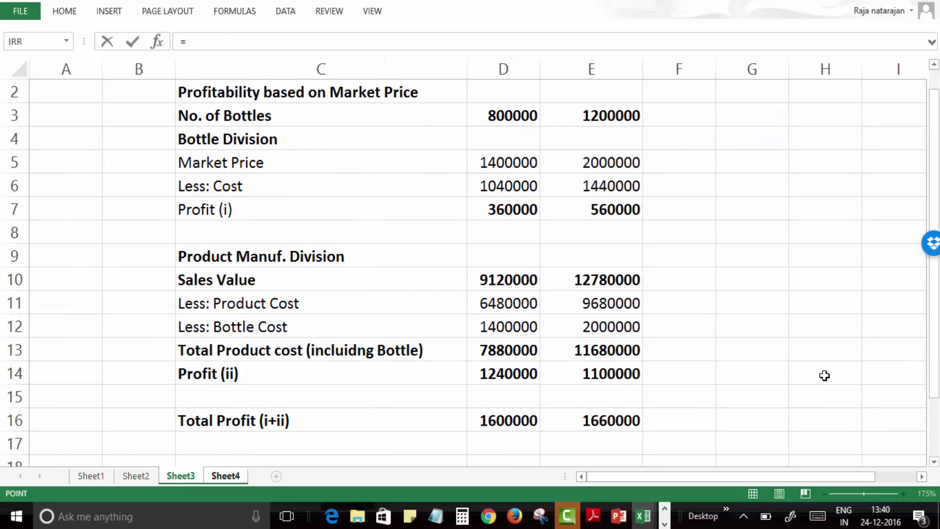
key(Up)
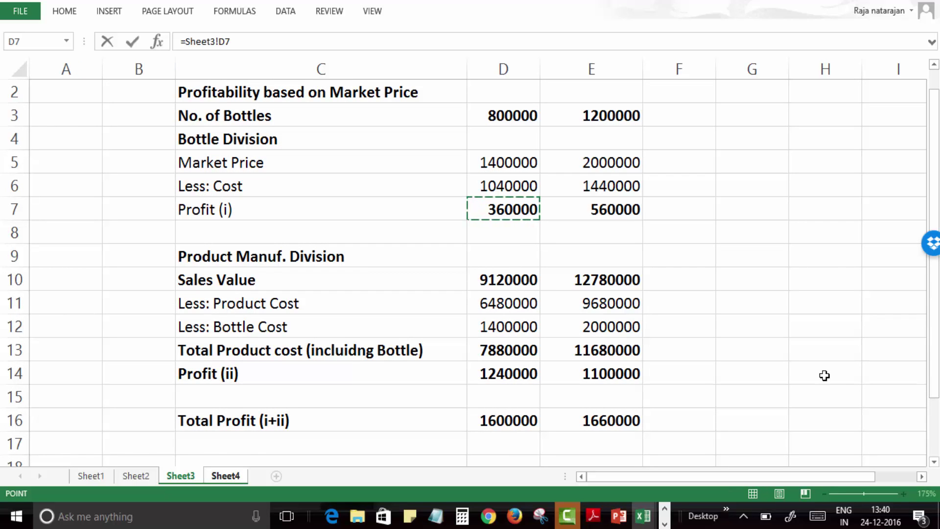
key(Return)
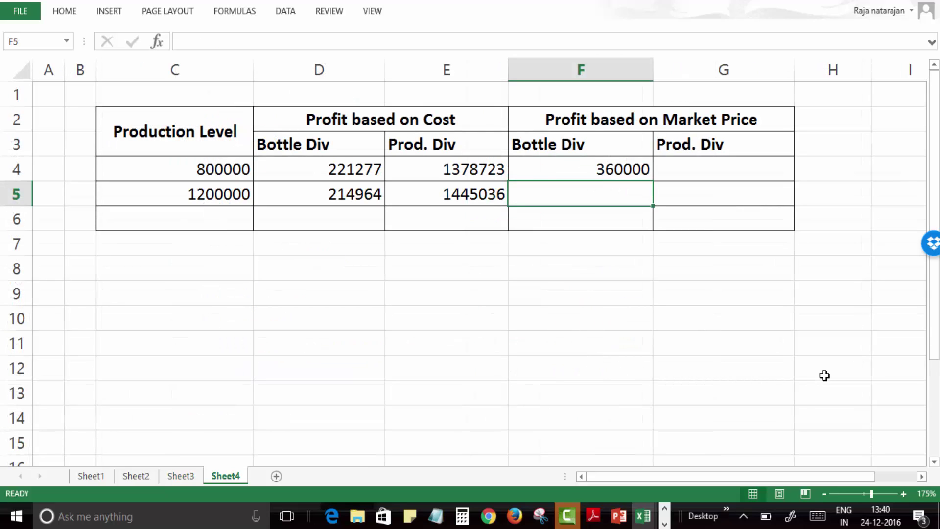
Step: Link the market-price Bottle Div profit at 1200000 bottles in F5 to cell E7 on Sheet3
text(=)
key(ctrl+Page_Up)
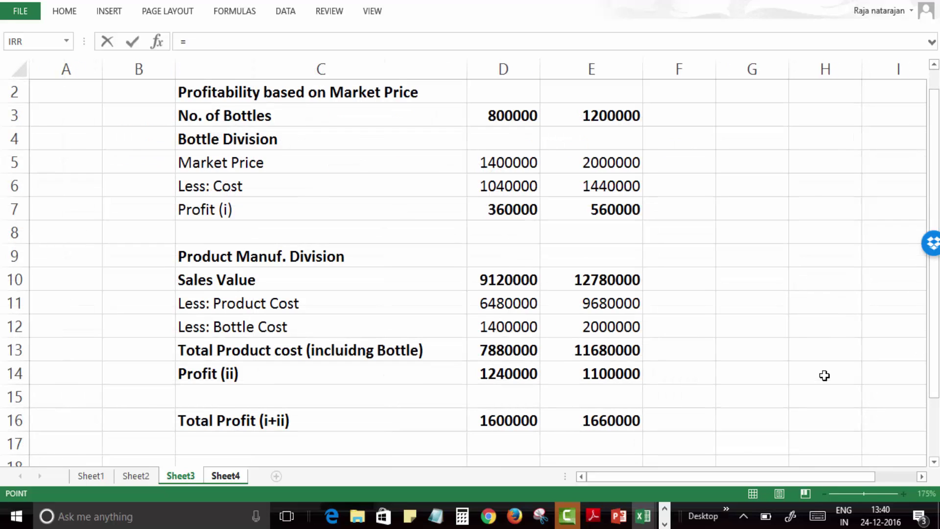
key(Right)
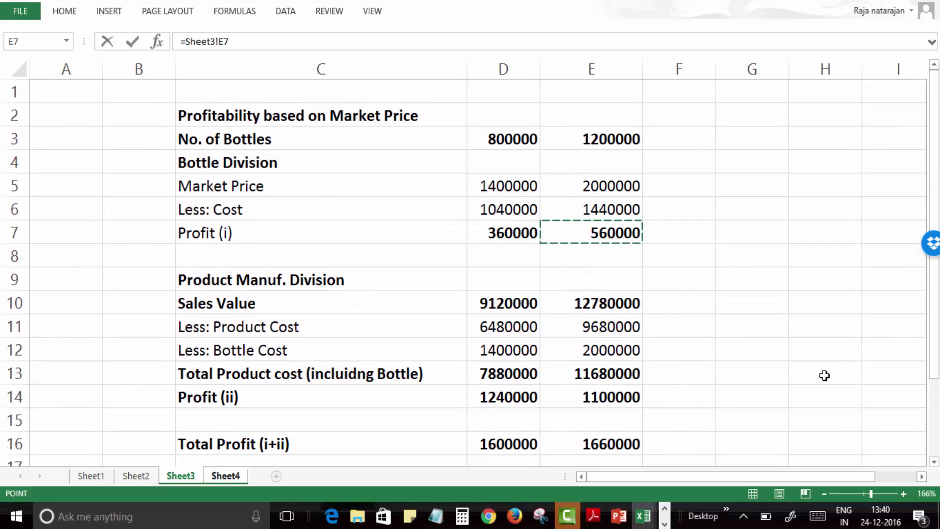
key(Return)
Step: Link the market-price Prod. Div profit at 800000 bottles in G4 to the Sheet3 statement with =Sheet3!D14
key(Up)
key(Up)
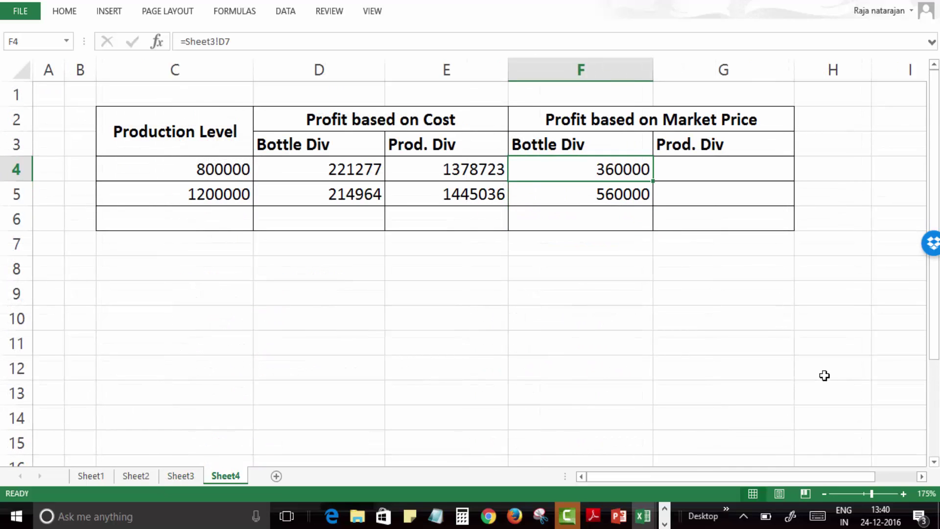
key(Right)
text(=)
key(ctrl+Page_Up)
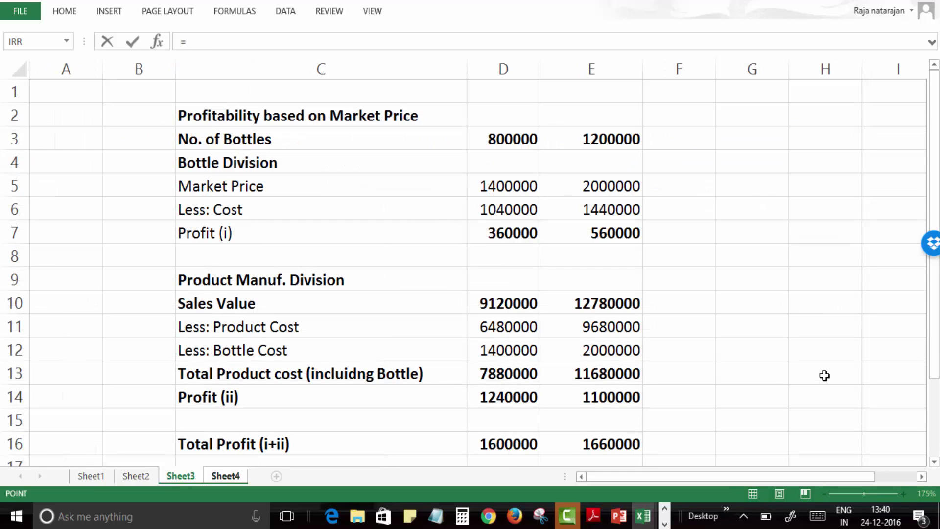
scroll(825, 376, down, 17)
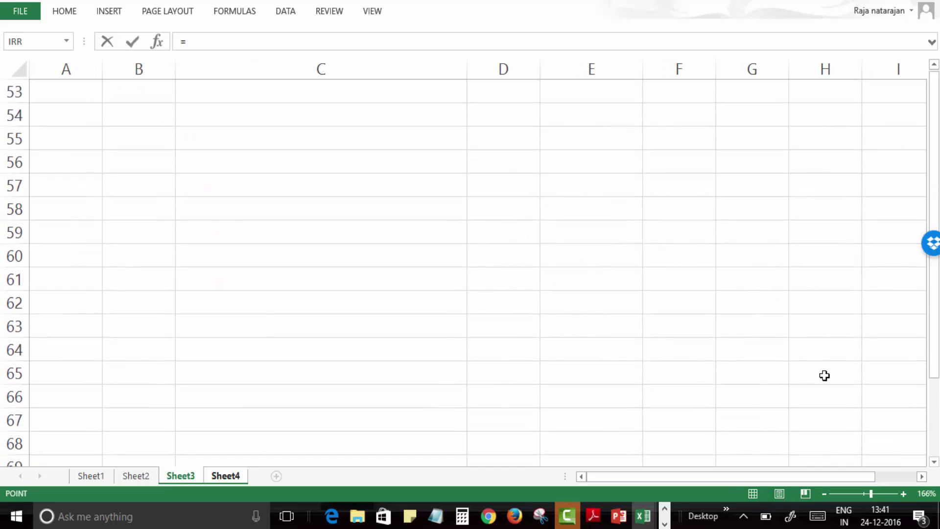
scroll(825, 375, up, 16)
click(512, 326)
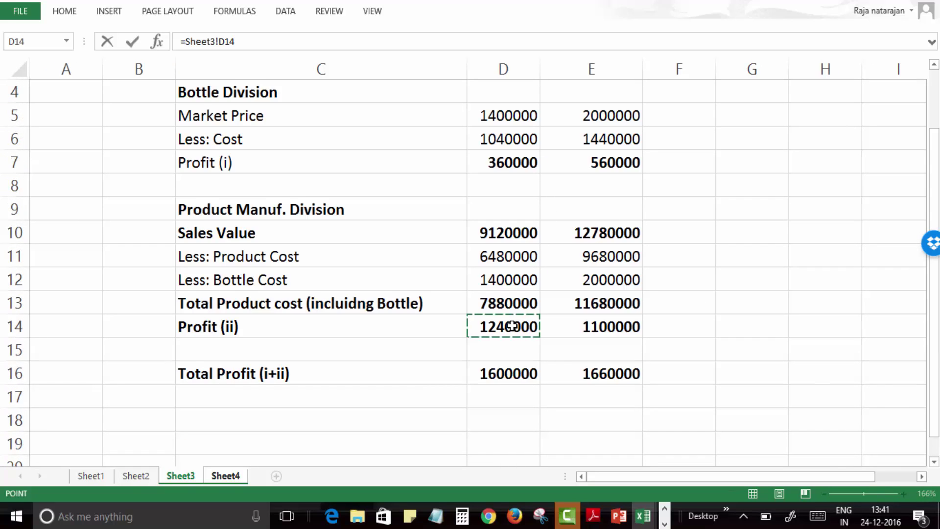
key(Return)
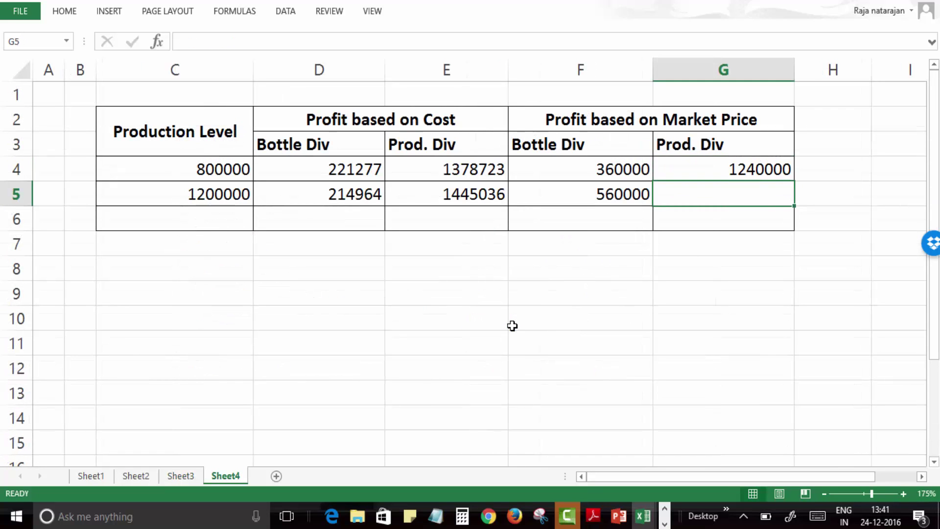
Step: Link the market-price Prod. Div profit at 1200000 bottles in G5 to cell E14 on Sheet3
text(=)
key(ctrl+Page_Up)
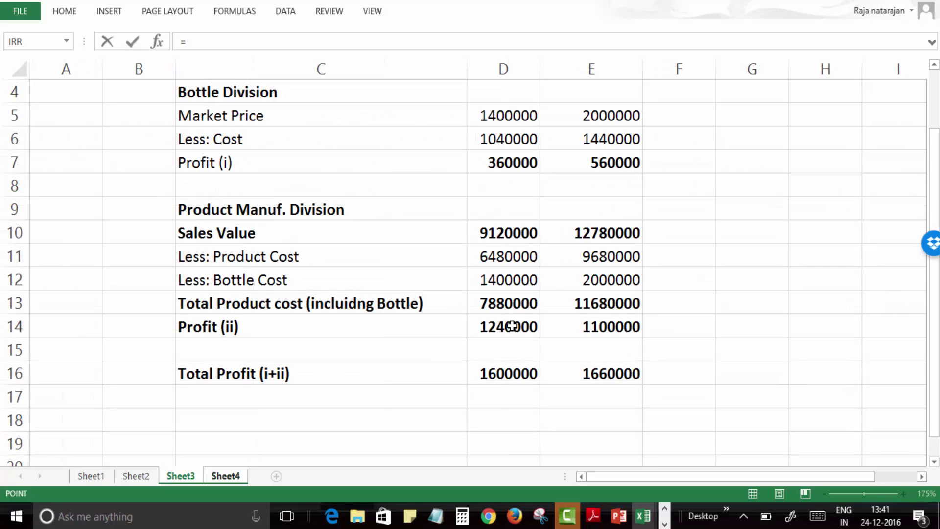
click(621, 325)
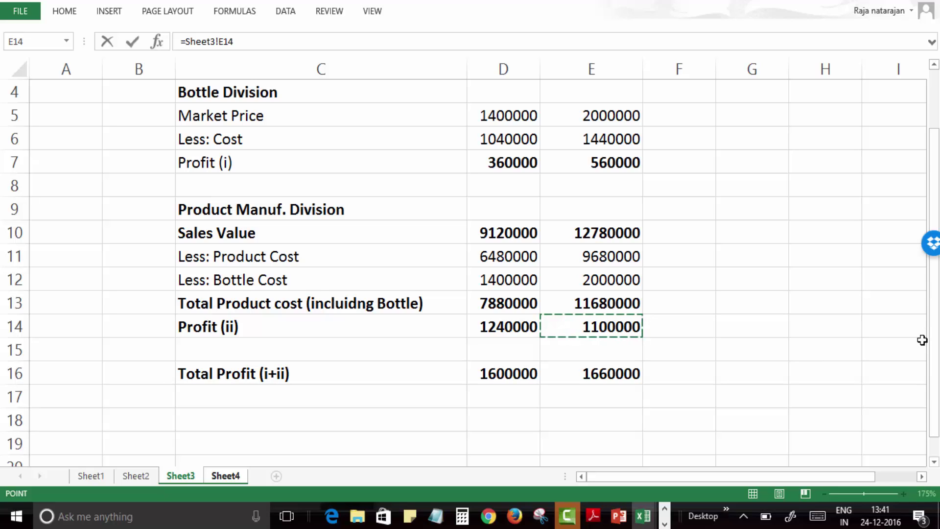
key(Return)
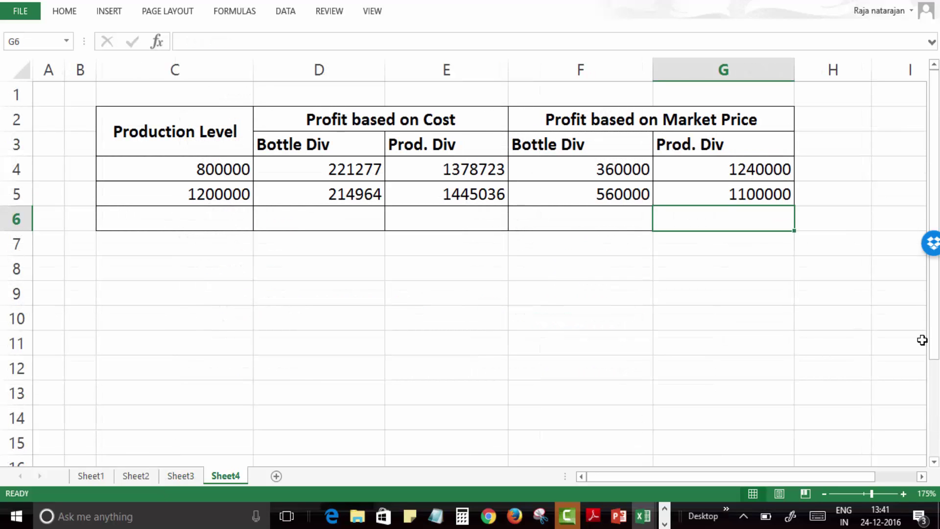
Step: Compare the Bottle Div profits at both production levels under the cost basis and the market-price basis
key(Up)
key(Left)
key(Left)
key(Left)
key(Up)
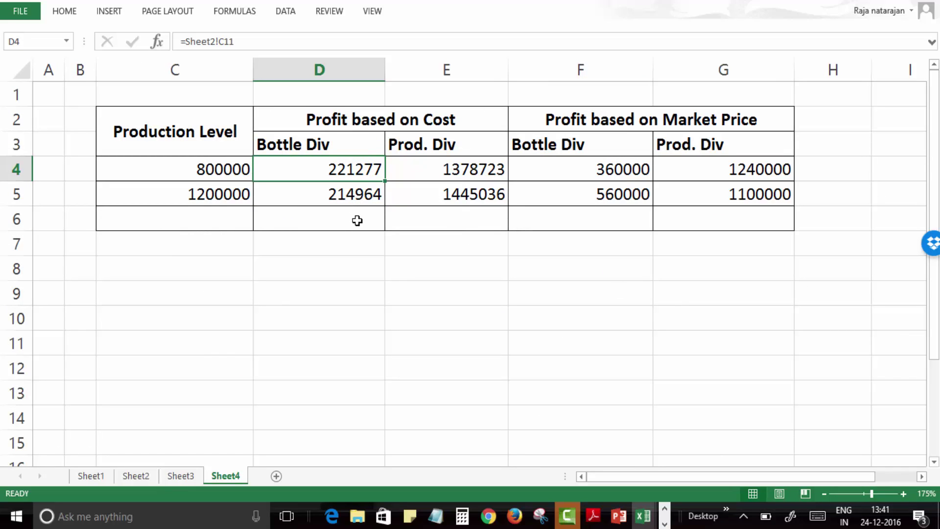
drag(346, 195, 342, 175)
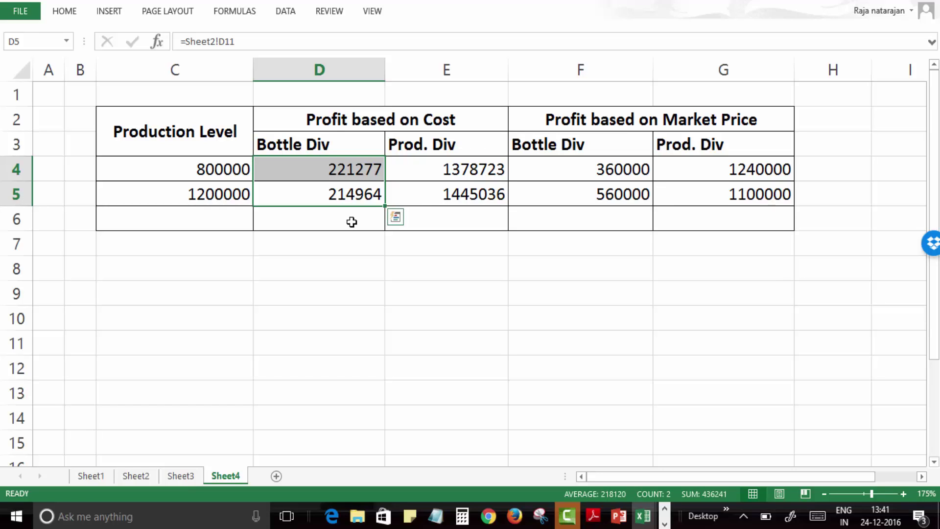
click(607, 166)
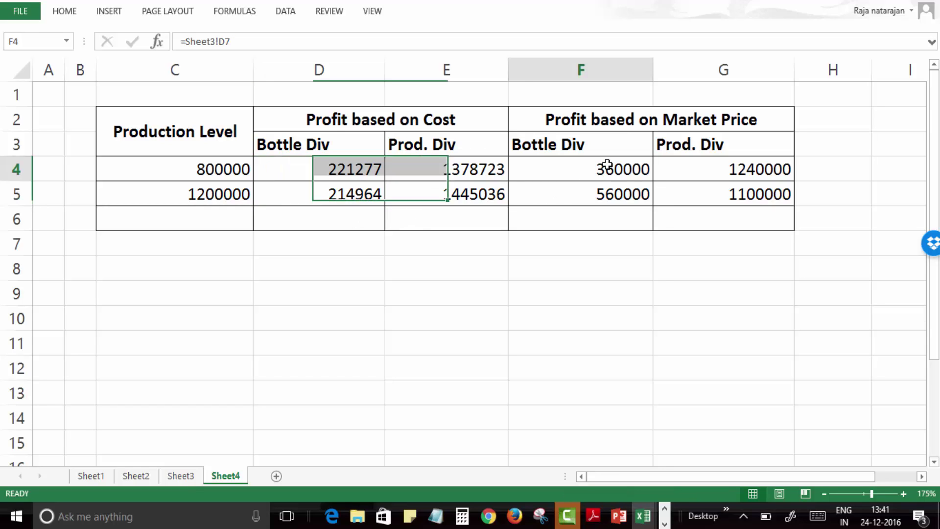
drag(608, 165, 607, 193)
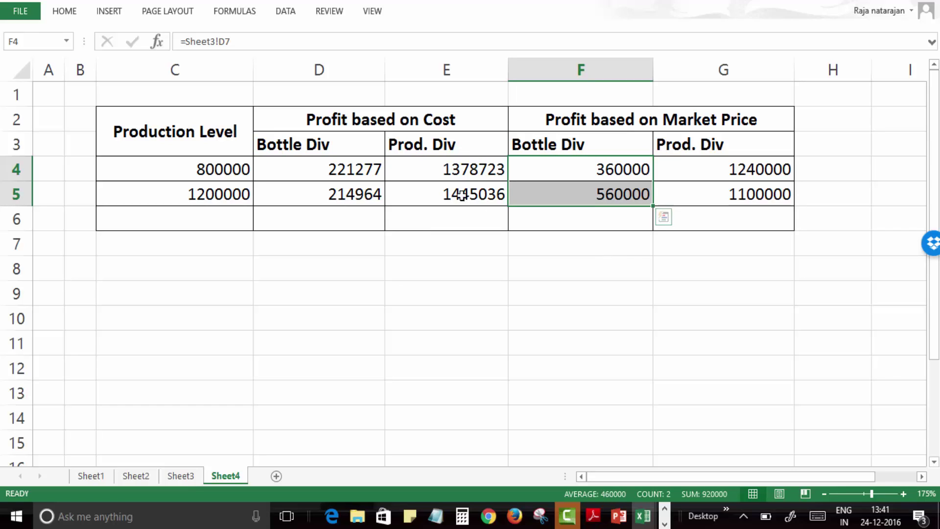
click(590, 120)
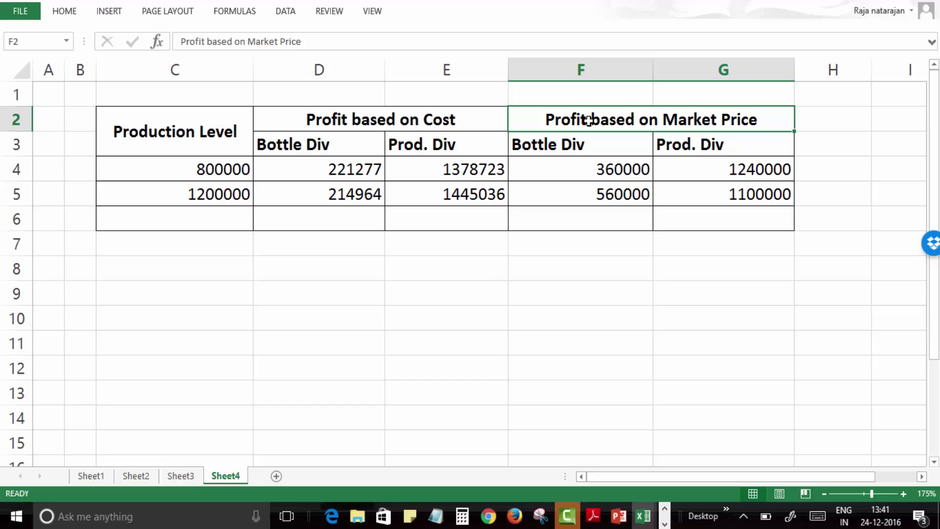
drag(588, 146, 590, 201)
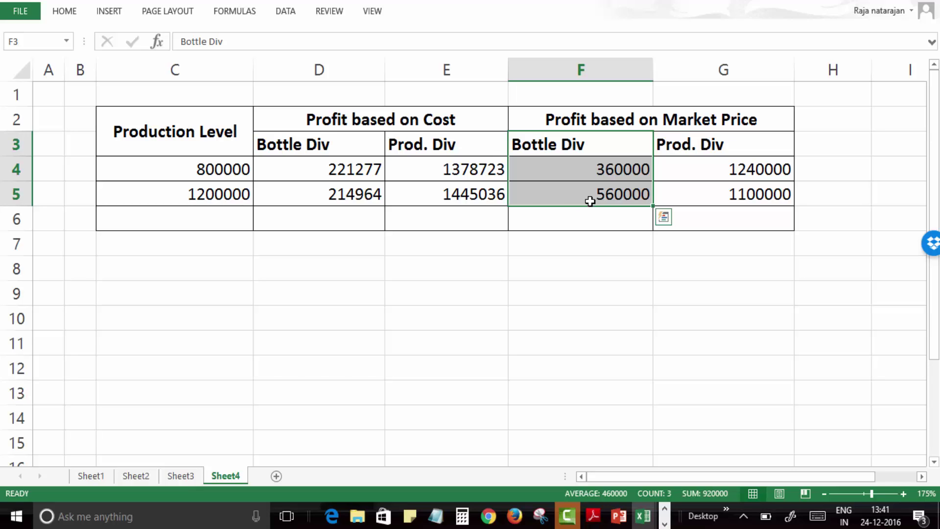
click(452, 120)
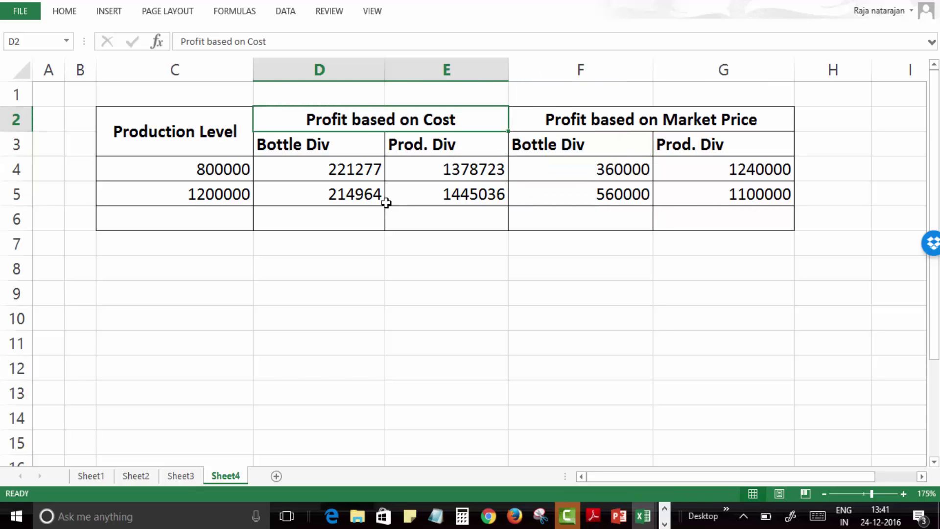
drag(343, 172, 347, 195)
Step: Try bold and italic formatting on the cost-based Bottle Div profit at 1200000 bottles in D5
click(368, 218)
click(358, 198)
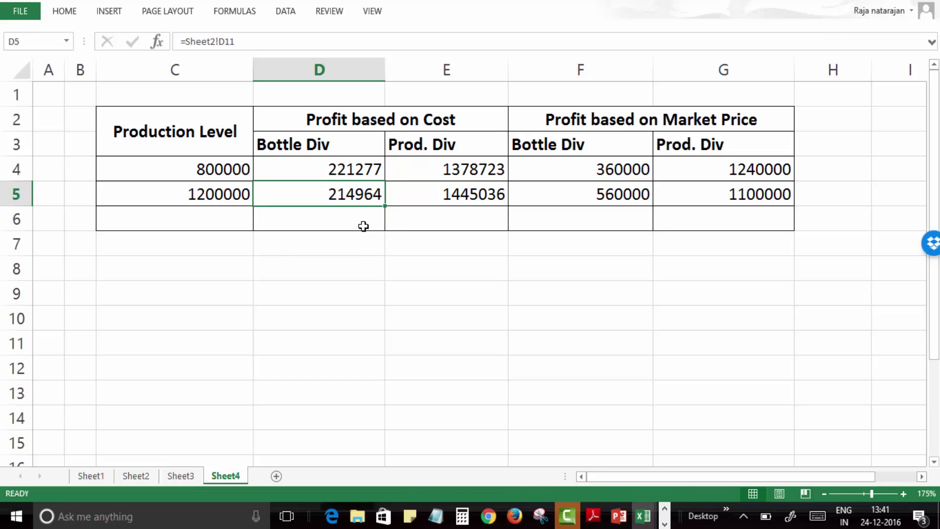
key(ctrl+b)
key(ctrl+i)
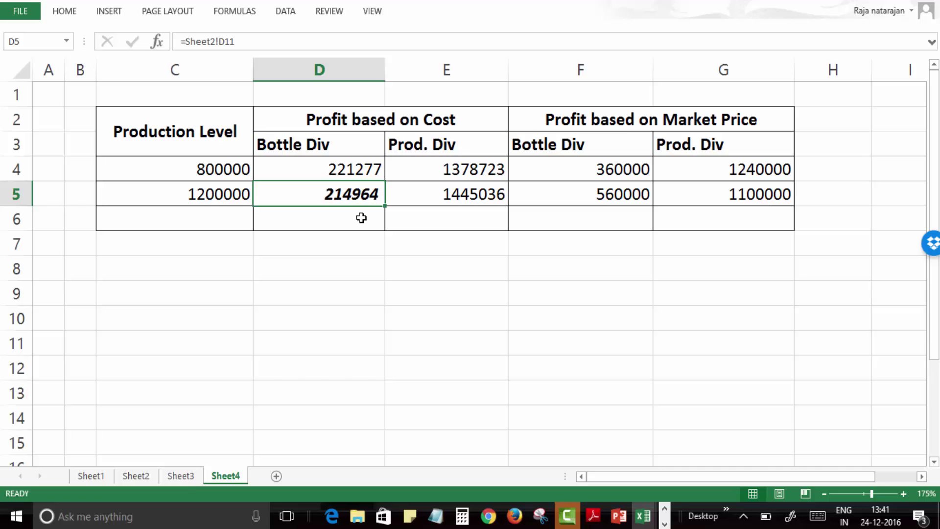
key(ctrl+i)
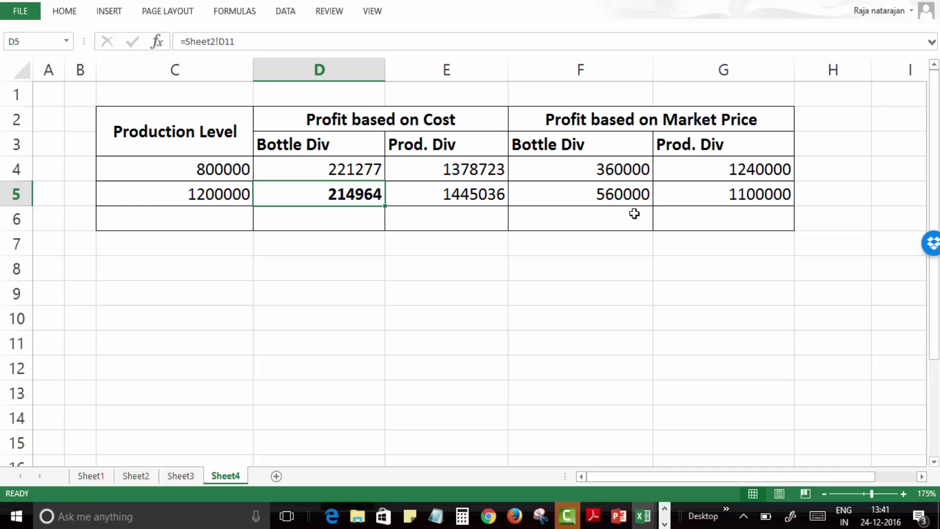
Step: Examine the market-price profits of both divisions and compare the Prod. Div profits with the cost-based ones at each production level
drag(598, 169, 599, 192)
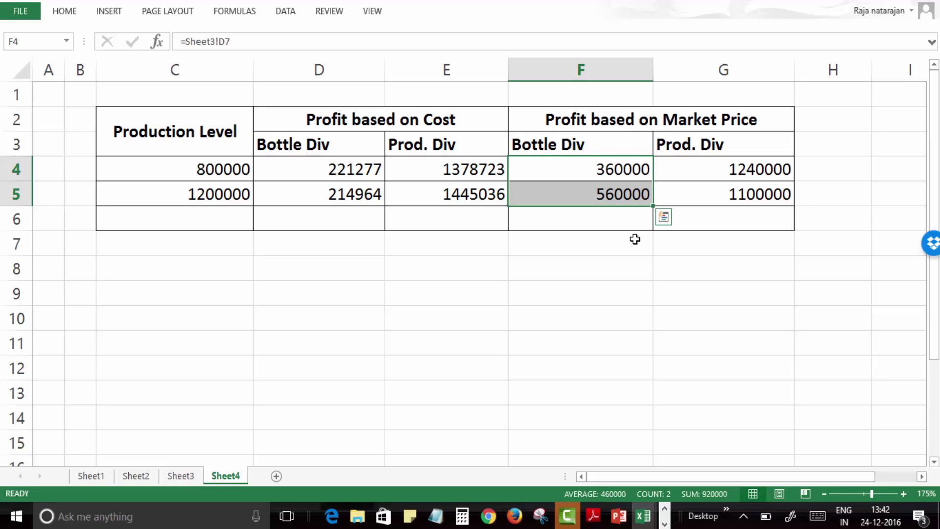
click(637, 121)
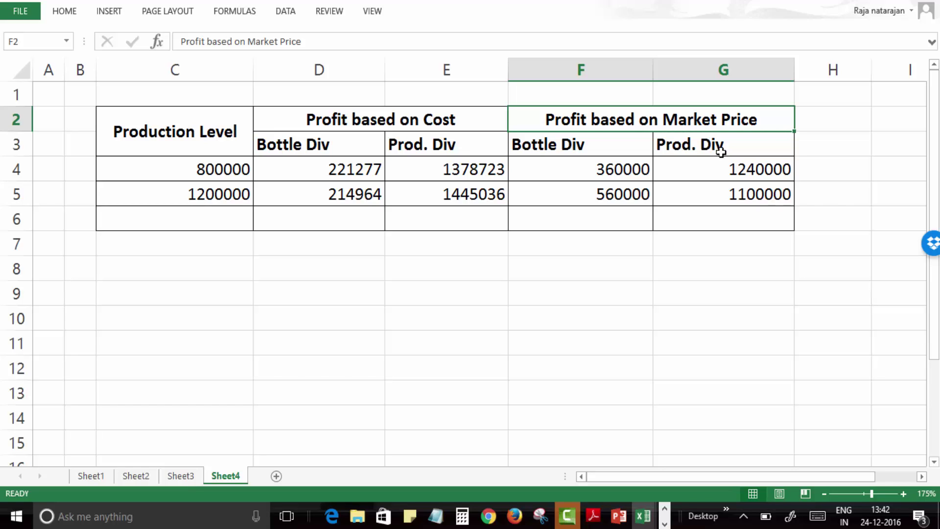
click(749, 168)
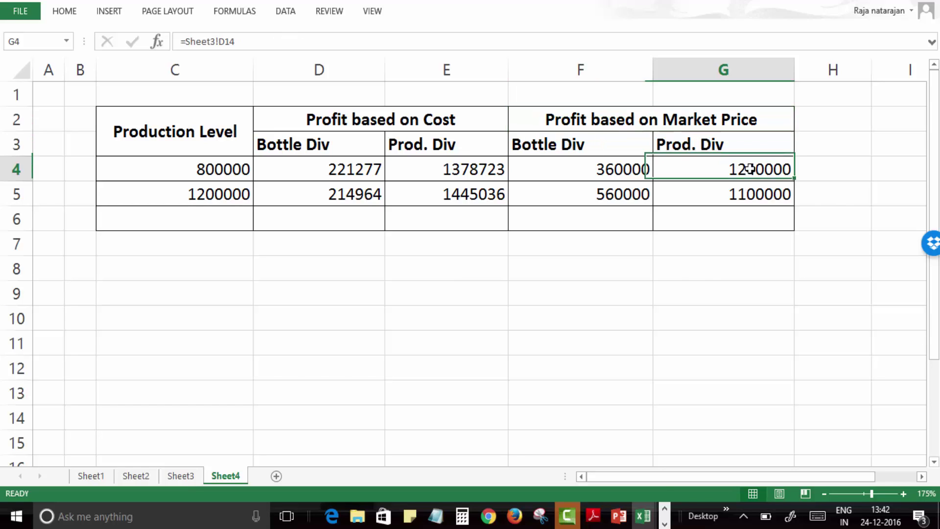
drag(749, 168, 751, 191)
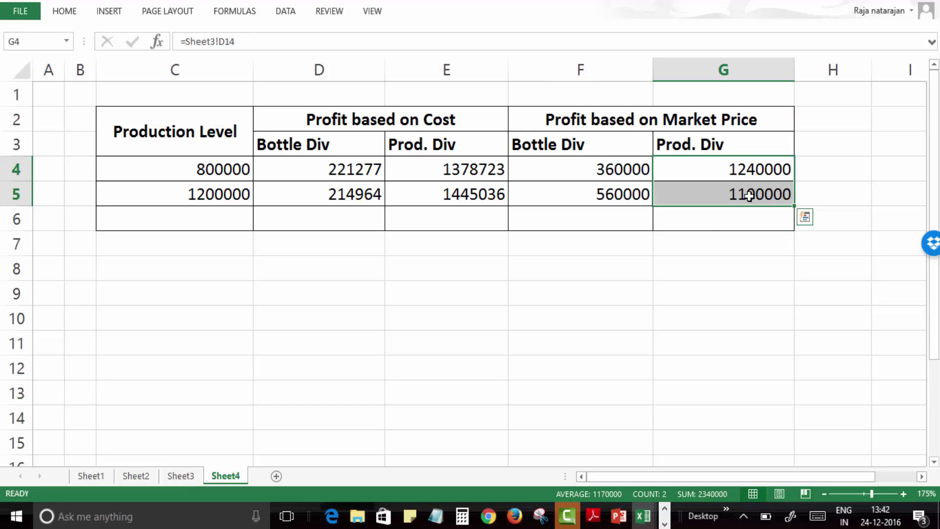
click(503, 171)
ctrl+click(744, 174)
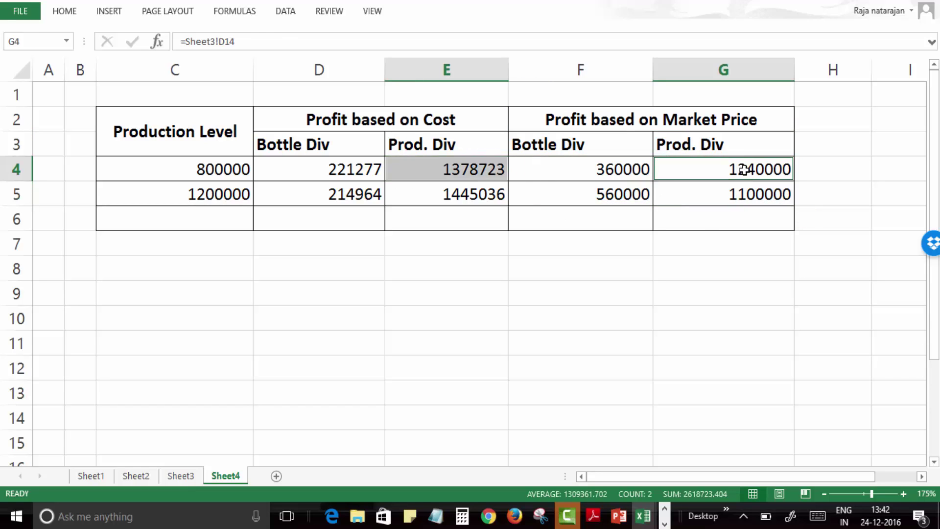
click(849, 175)
click(778, 171)
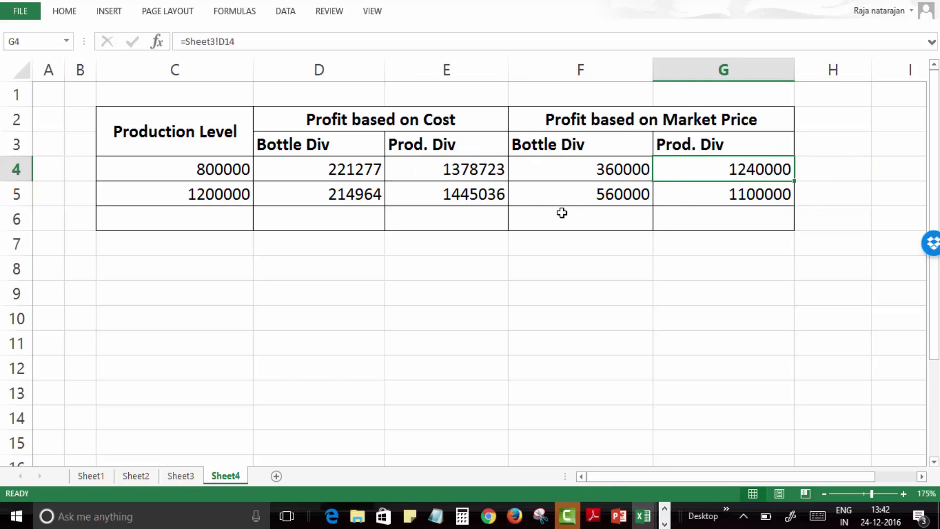
click(488, 190)
ctrl+click(735, 193)
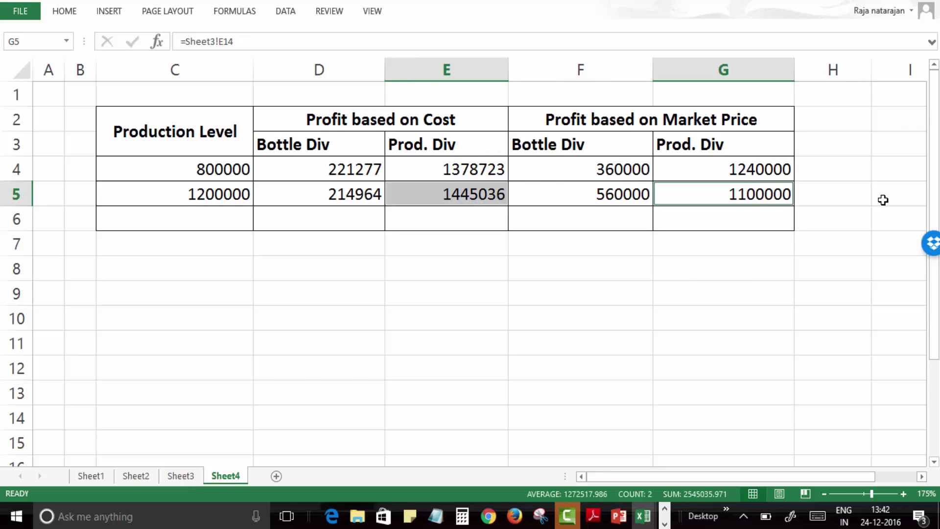
click(751, 195)
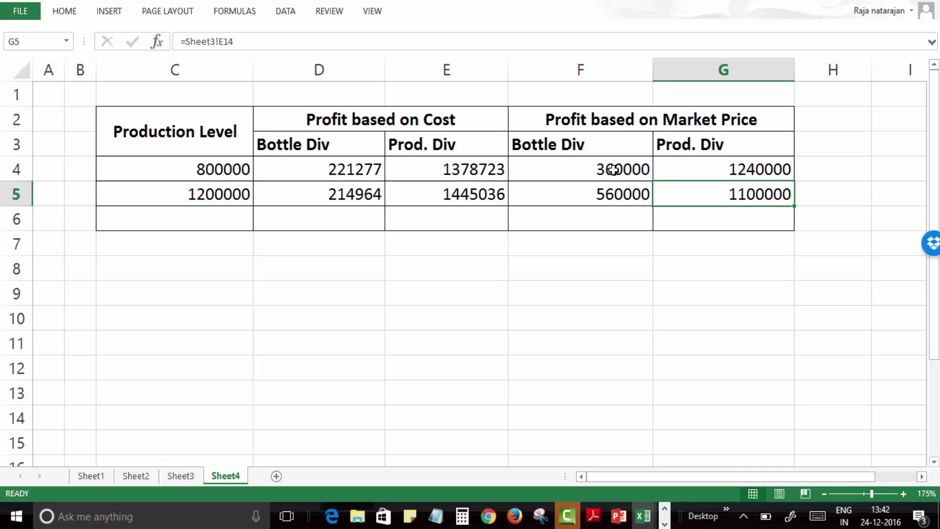
Step: Emphasise the Prod. Div profits at 1200000 bottles, making the cost-based value in E5 bold italic and the market-price value in G5 italic
click(473, 204)
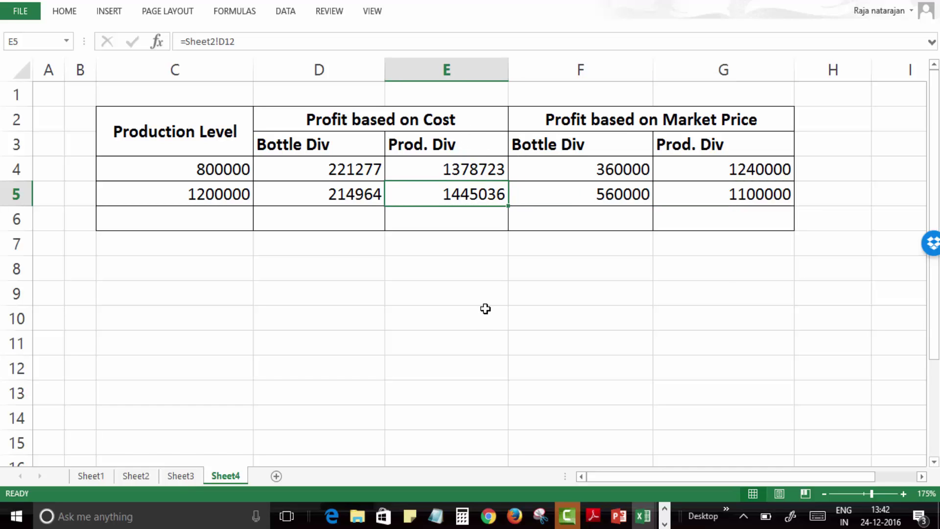
key(ctrl+b)
key(ctrl+i)
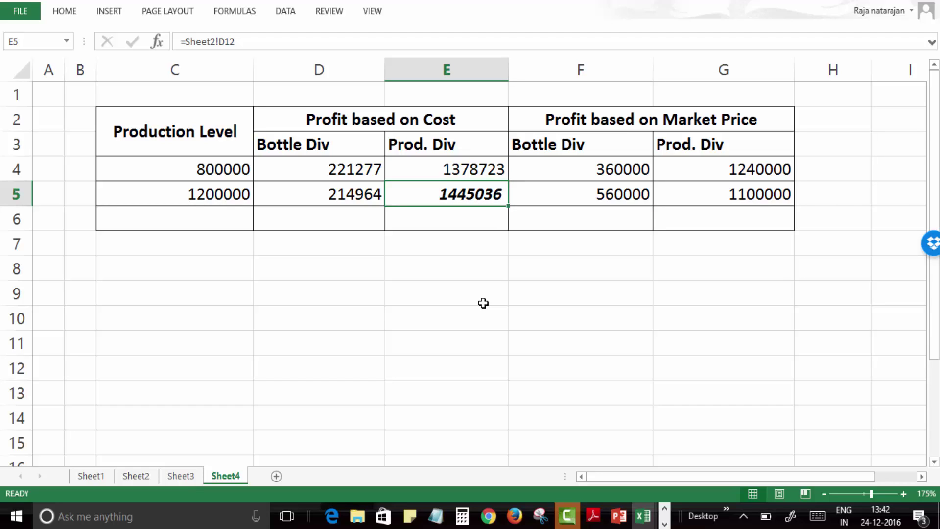
click(705, 201)
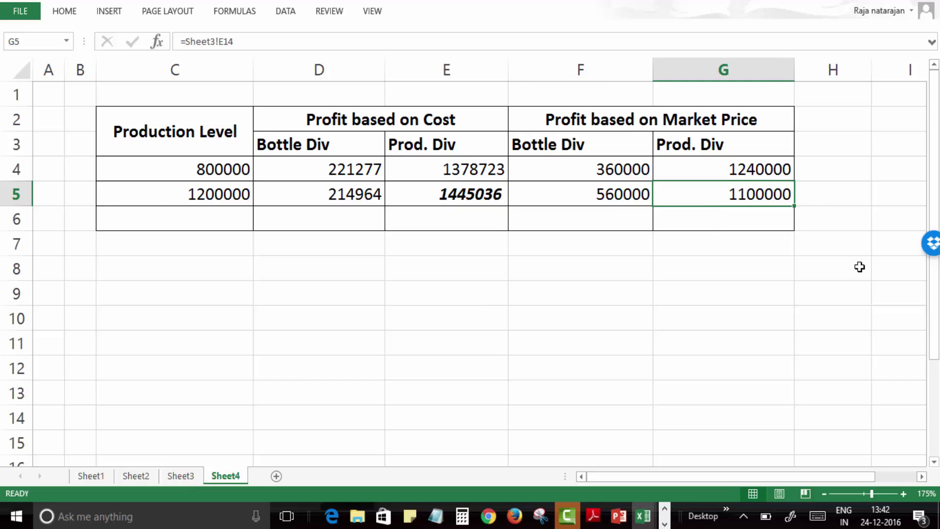
key(ctrl+i)
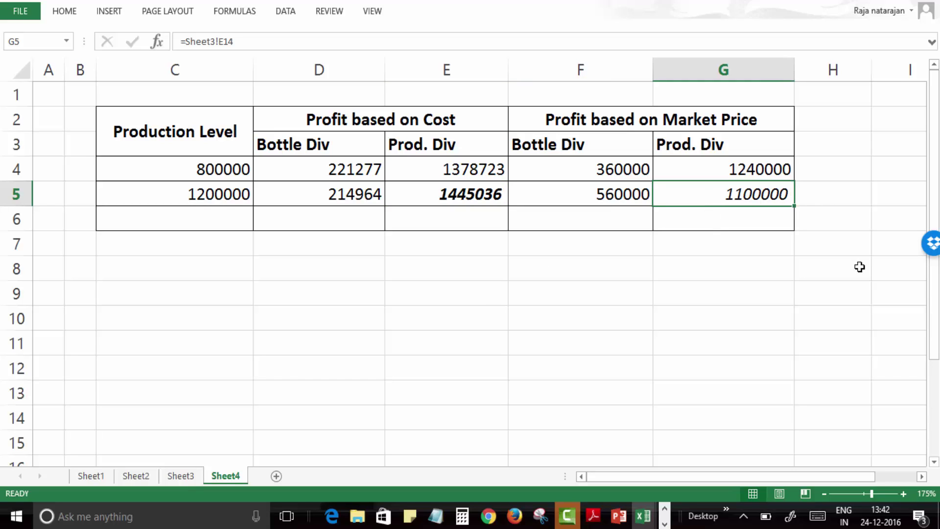